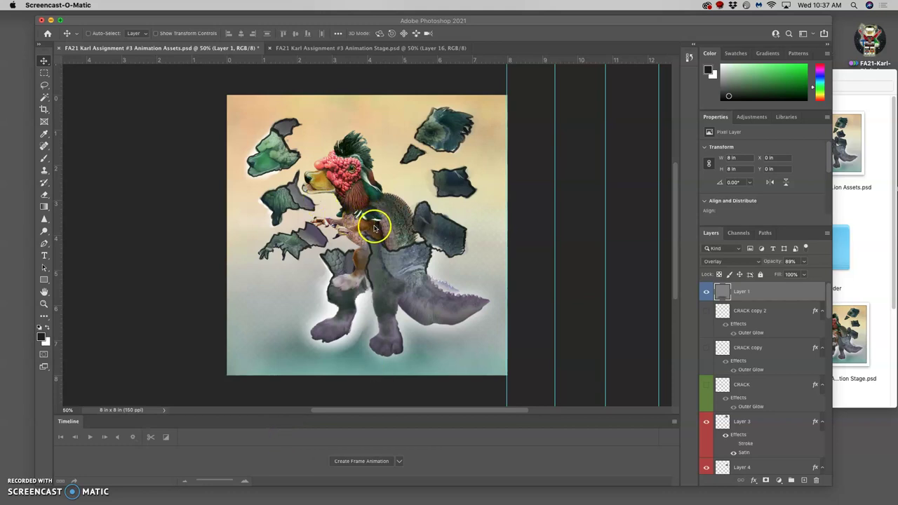
# Bring the Animation Stage.psd document tab to the front.
pyautogui.click(390, 48)
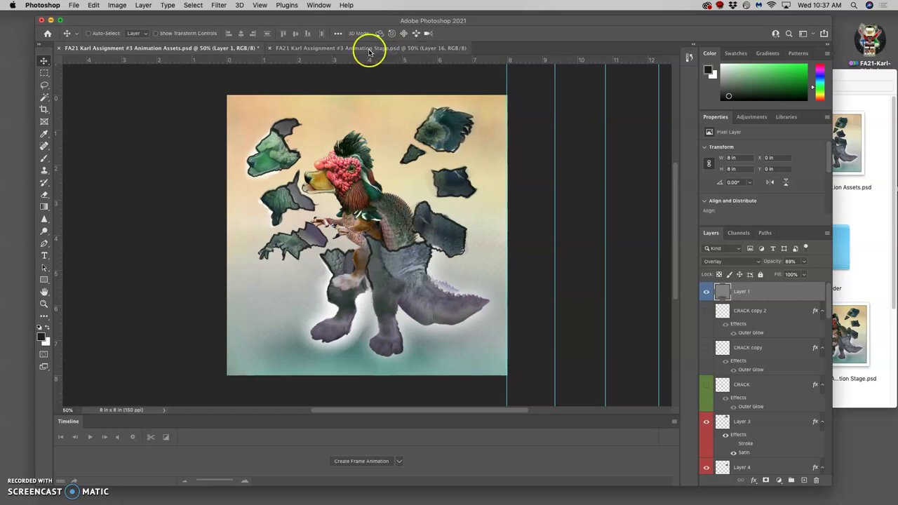
pyautogui.click(370, 51)
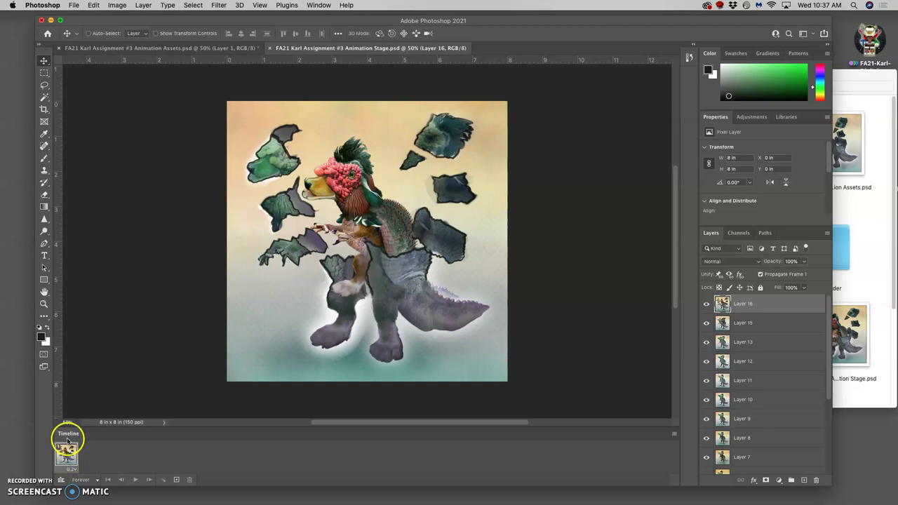
# Use Make Frames From Layers in the Timeline panel menu to build one frame per layer.
pyautogui.click(63, 481)
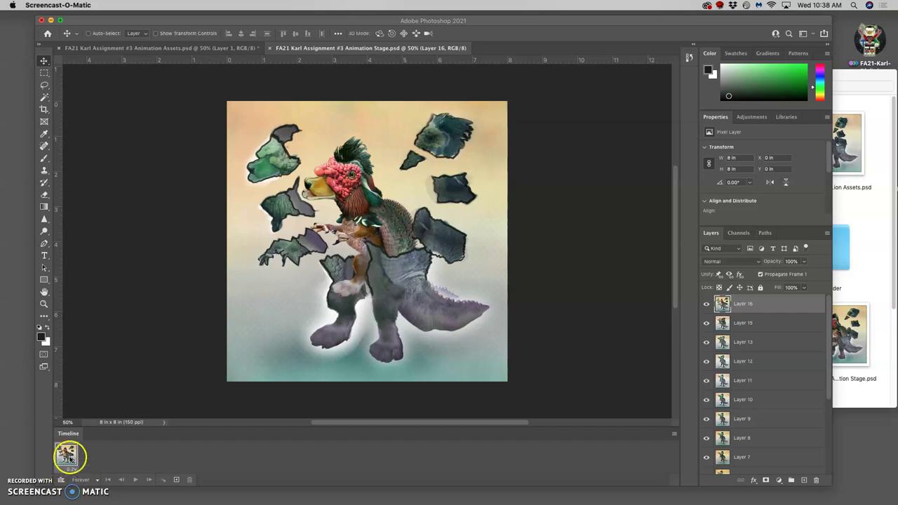
pyautogui.click(675, 436)
pyautogui.click(675, 437)
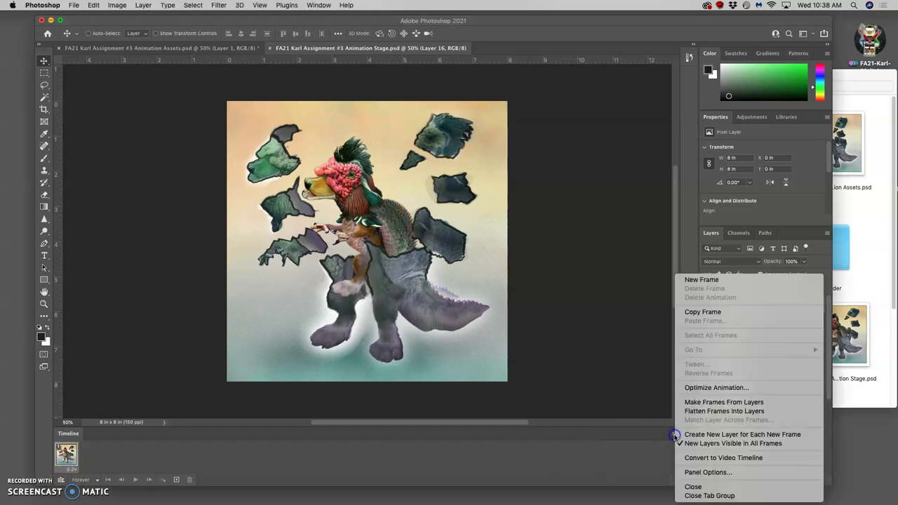
pyautogui.click(699, 405)
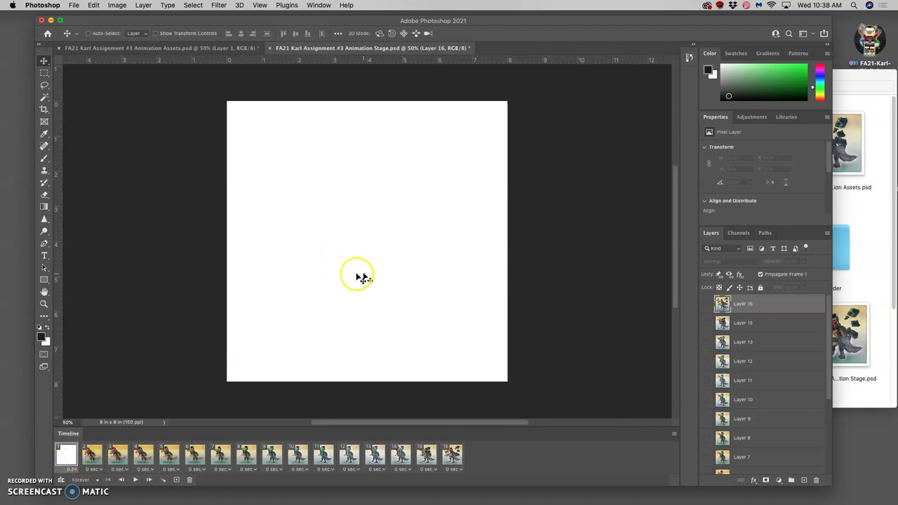
# Delete the blank white first frame and give all frames a 0.3-second delay.
pyautogui.scroll(-5, 705, 340)
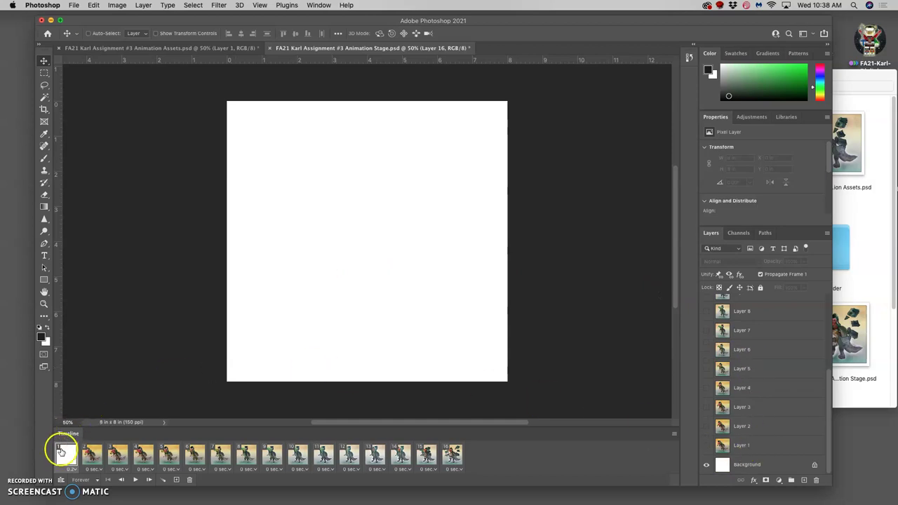
pyautogui.moveTo(69, 456); pyautogui.dragTo(190, 481)
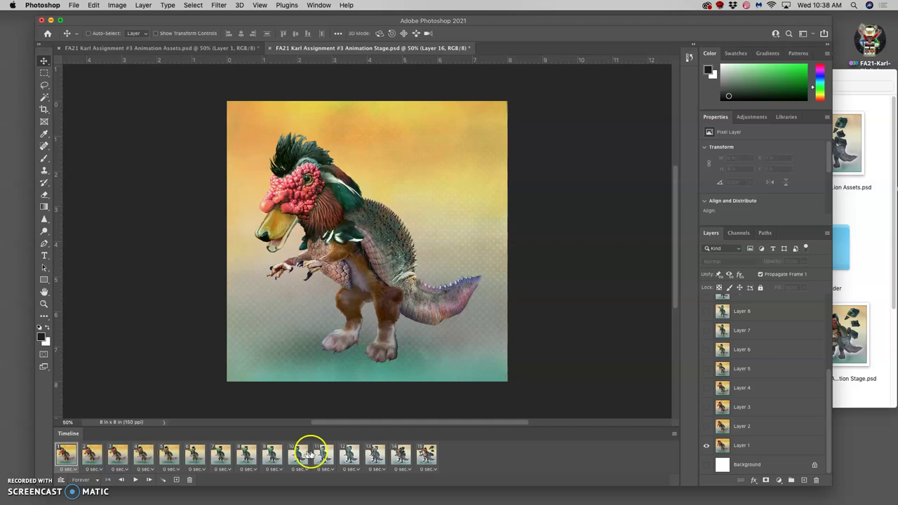
pyautogui.keyDown('shift'); pyautogui.click(428, 453); pyautogui.keyUp('shift')
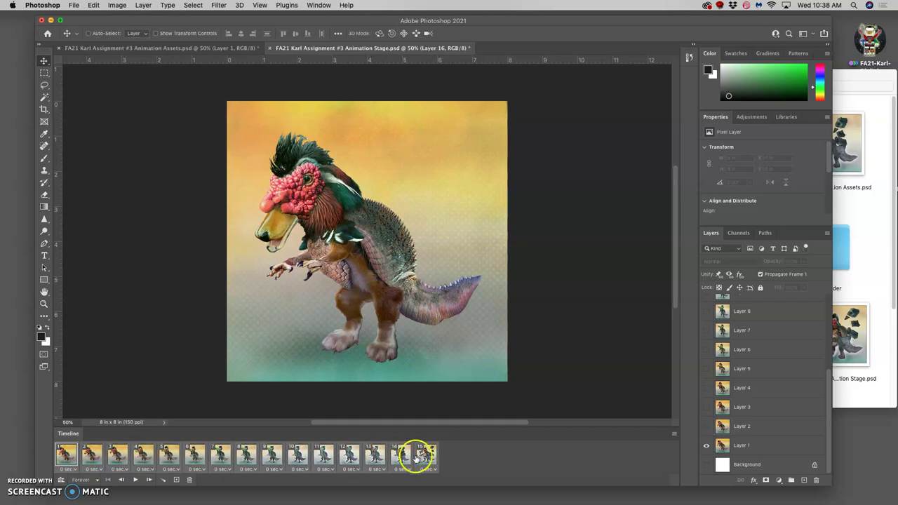
pyautogui.click(428, 468)
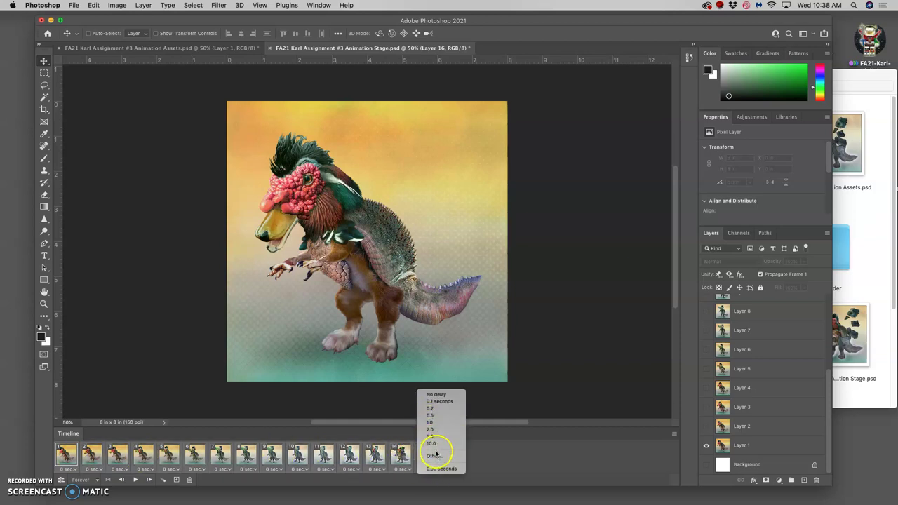
pyautogui.click(433, 455)
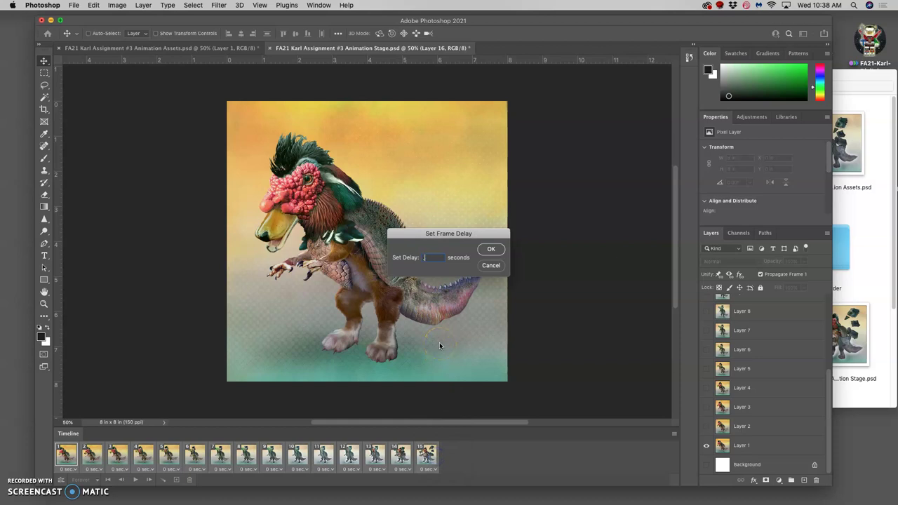
pyautogui.write('.3')
pyautogui.click(493, 250)
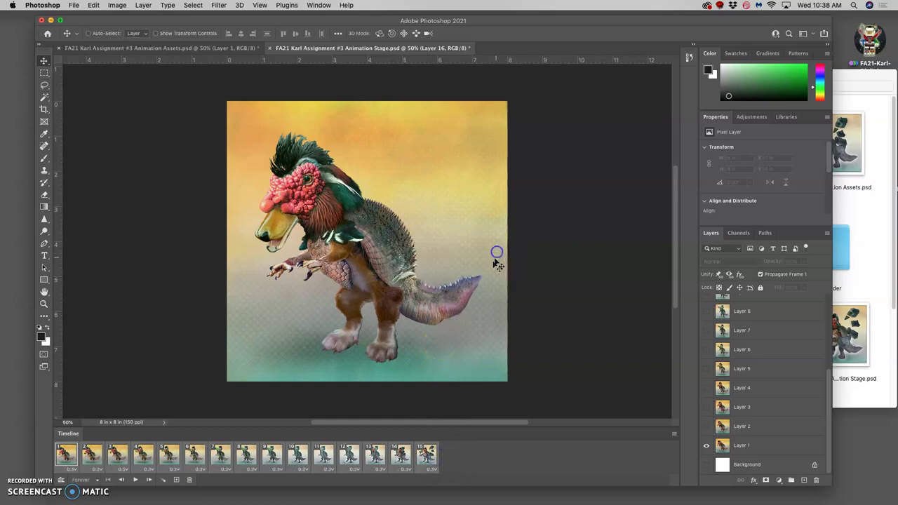
# Play the animation to preview it on a Forever loop.
pyautogui.click(340, 358)
pyautogui.click(134, 481)
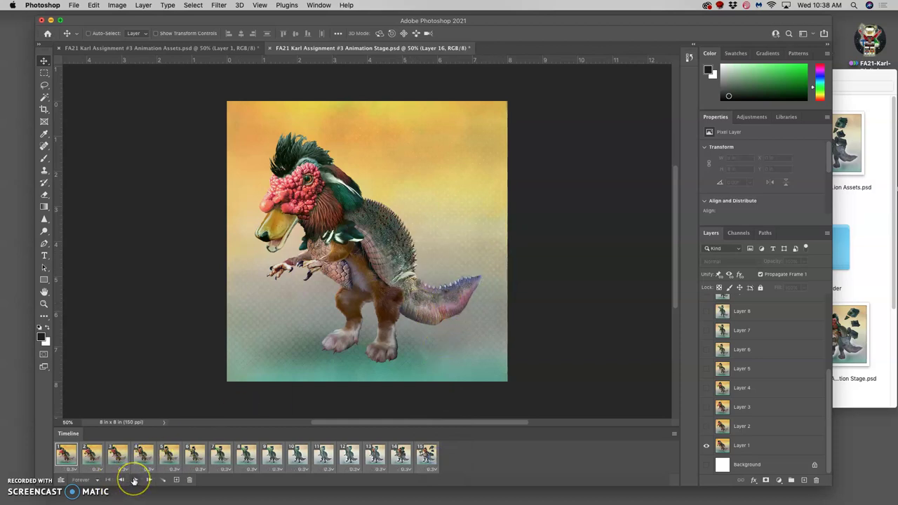
pyautogui.click(134, 481)
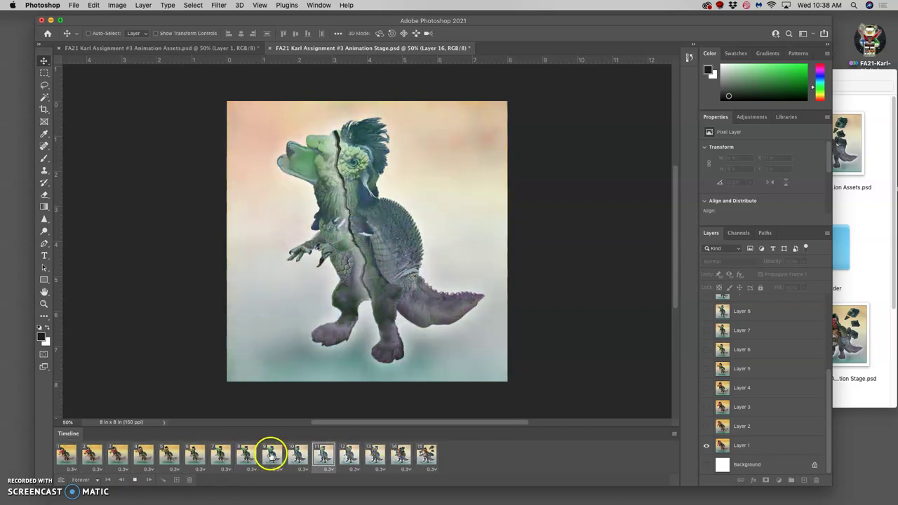
# Stop playback and set the delays of frames 8 and 9 to 0.2 seconds.
pyautogui.click(134, 480)
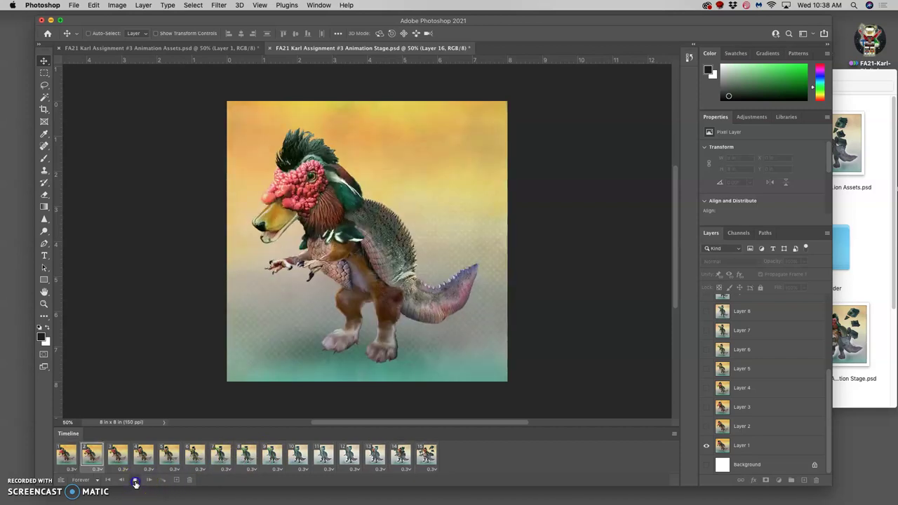
pyautogui.click(219, 455)
pyautogui.click(245, 455)
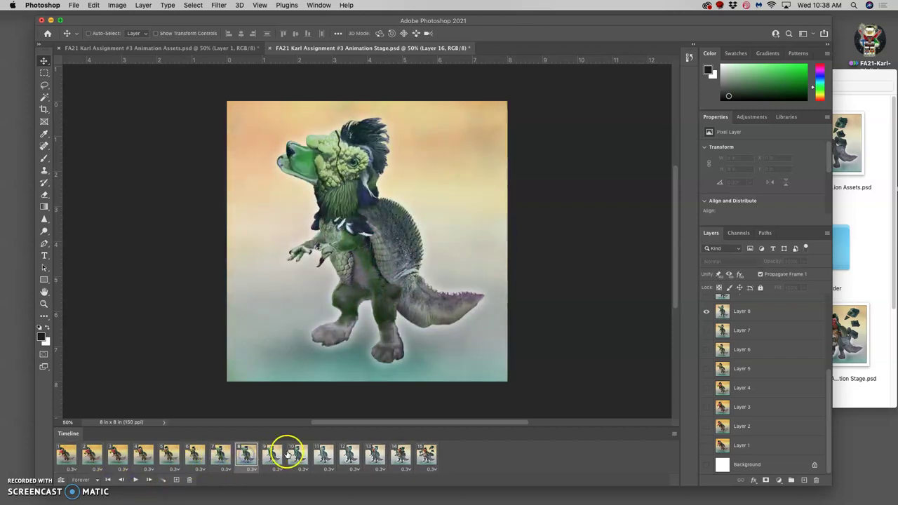
pyautogui.click(251, 469)
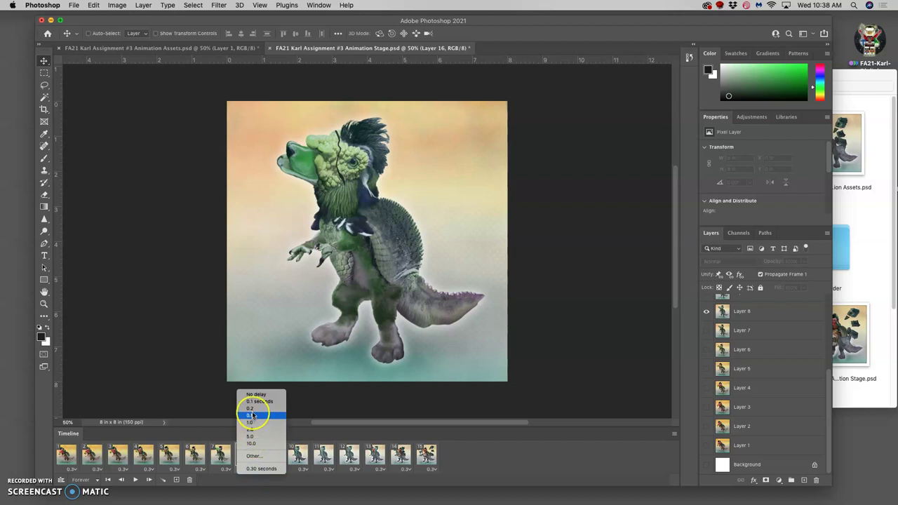
pyautogui.click(253, 415)
pyautogui.click(272, 455)
pyautogui.click(278, 469)
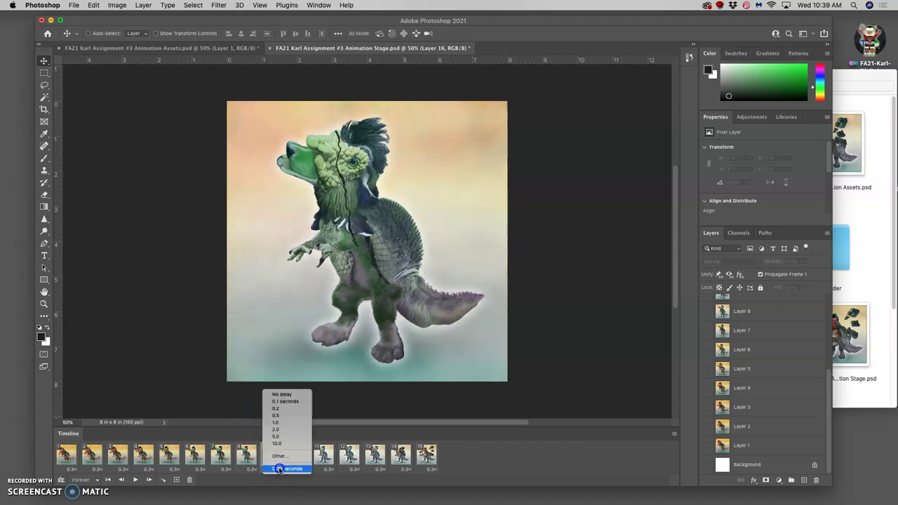
pyautogui.click(278, 417)
# Set frame 10's delay to 0.2 seconds and replay the animation from frame 1.
pyautogui.click(298, 455)
pyautogui.click(303, 469)
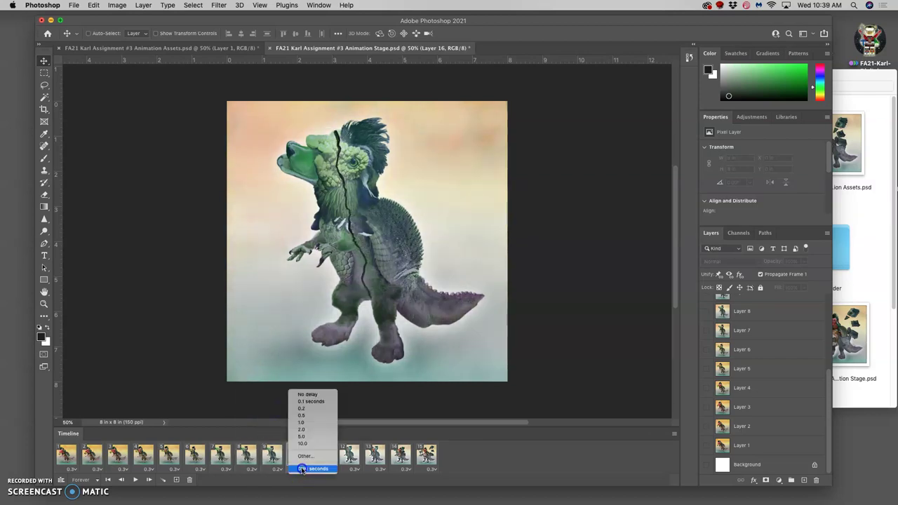
pyautogui.click(307, 409)
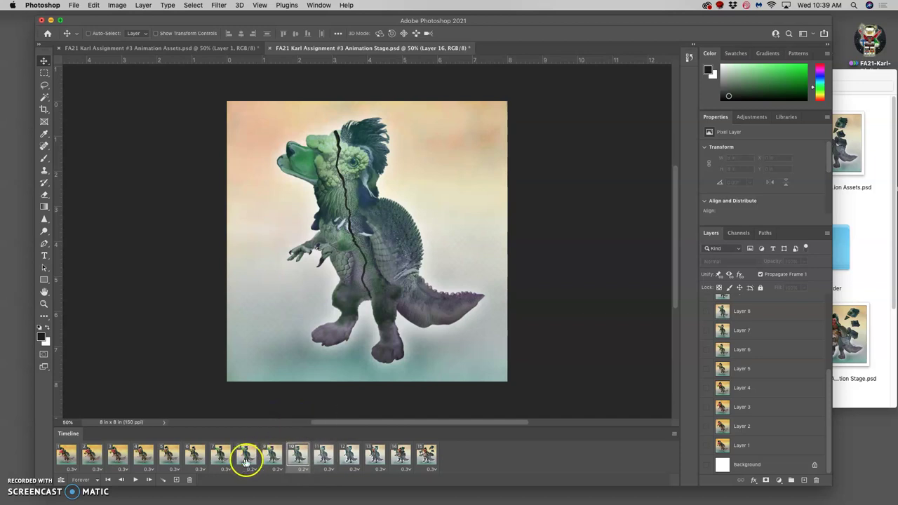
pyautogui.click(70, 458)
pyautogui.click(134, 480)
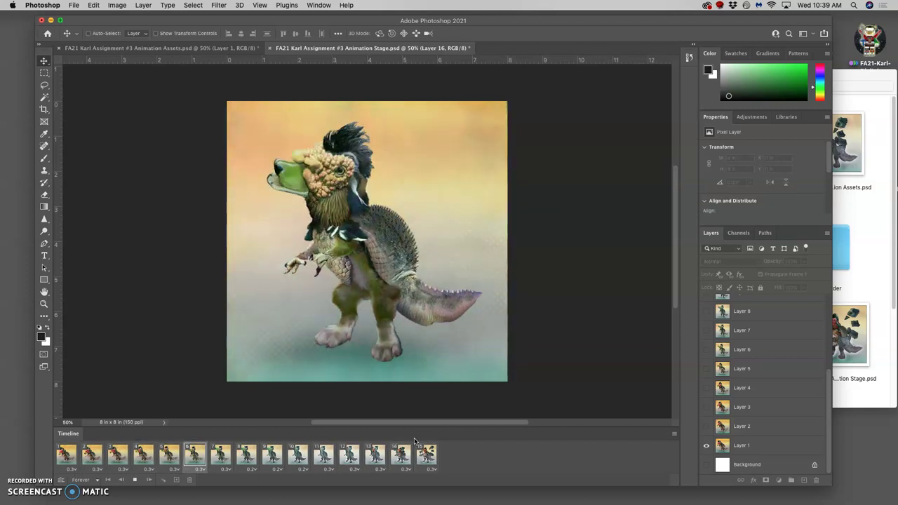
# Stop playback, select frame 15 and delete the frames, leaving a single frame.
pyautogui.click(134, 480)
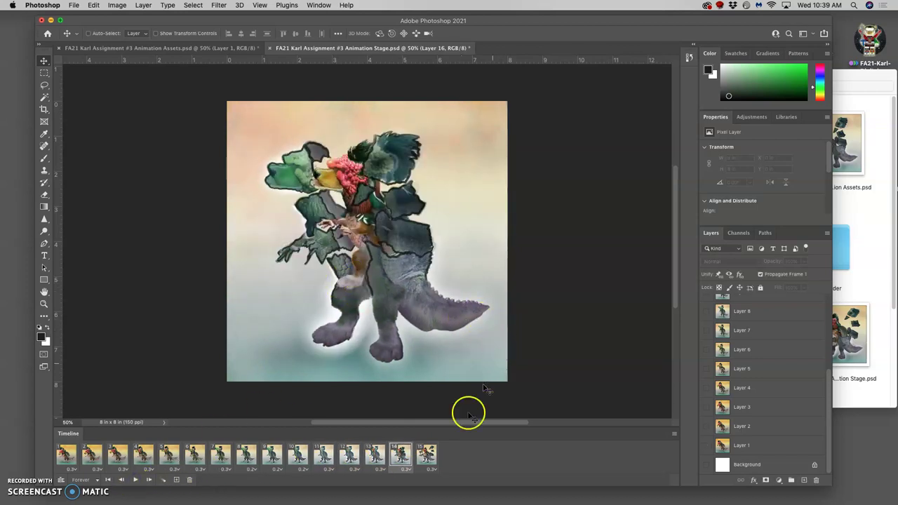
pyautogui.click(429, 455)
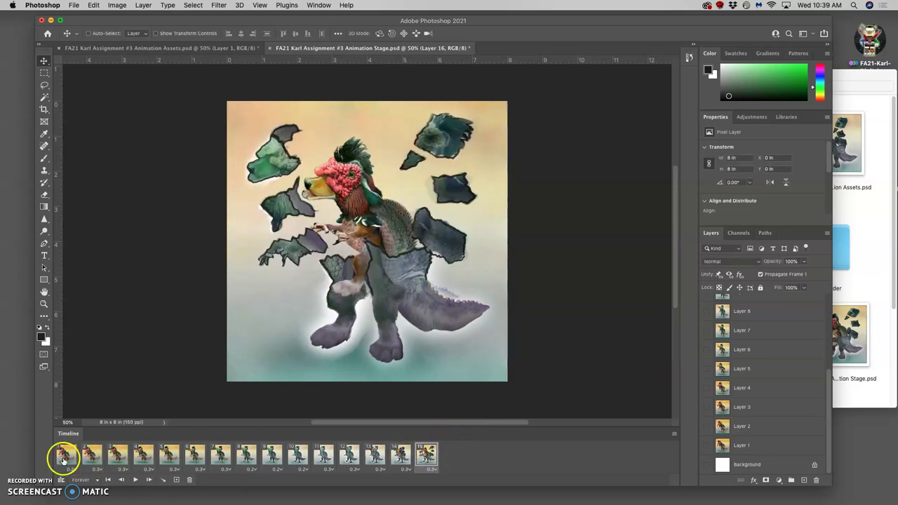
pyautogui.click(190, 480)
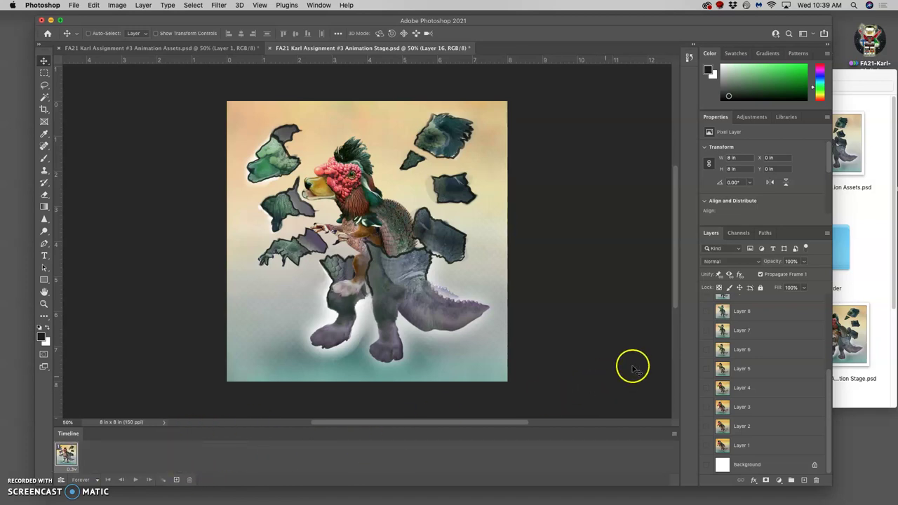
pyautogui.scroll(5, 751, 341)
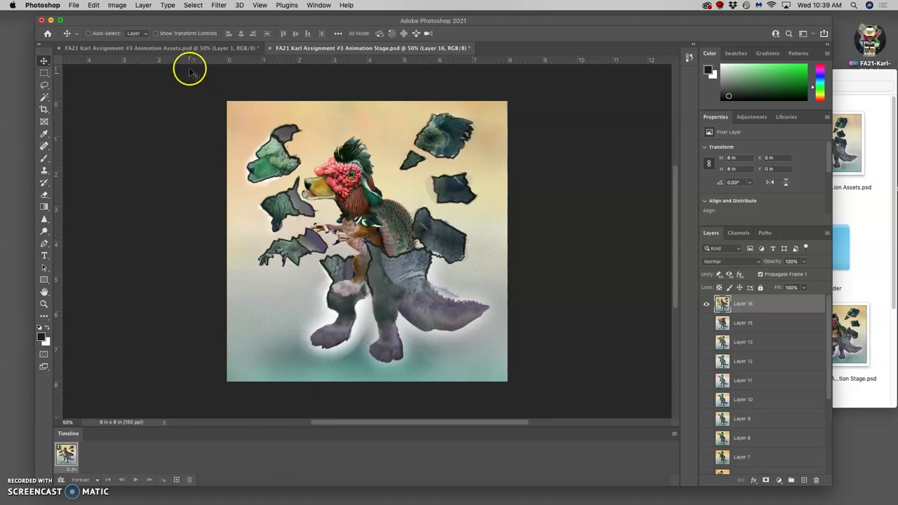
# Switch to the Animation Assets document and open Layer 1's opacity setting.
pyautogui.click(199, 47)
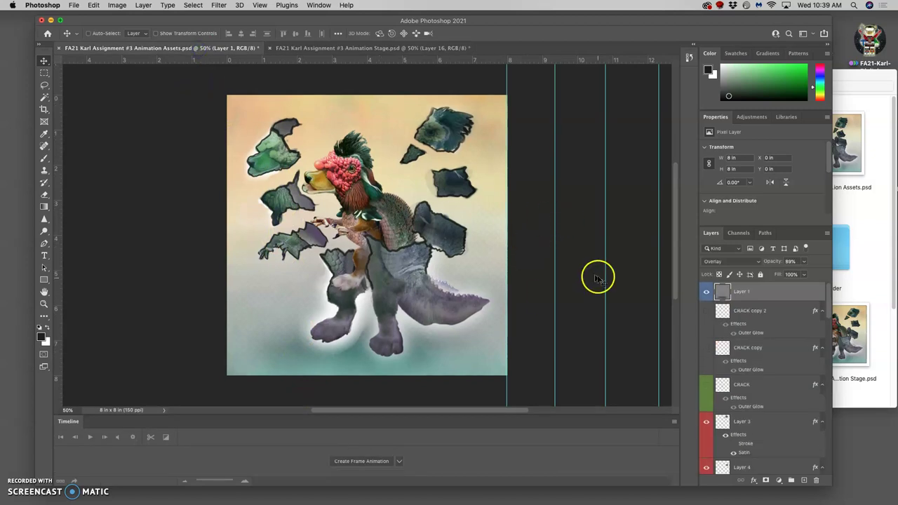
pyautogui.moveTo(723, 293); pyautogui.dragTo(746, 286)
pyautogui.click(803, 261)
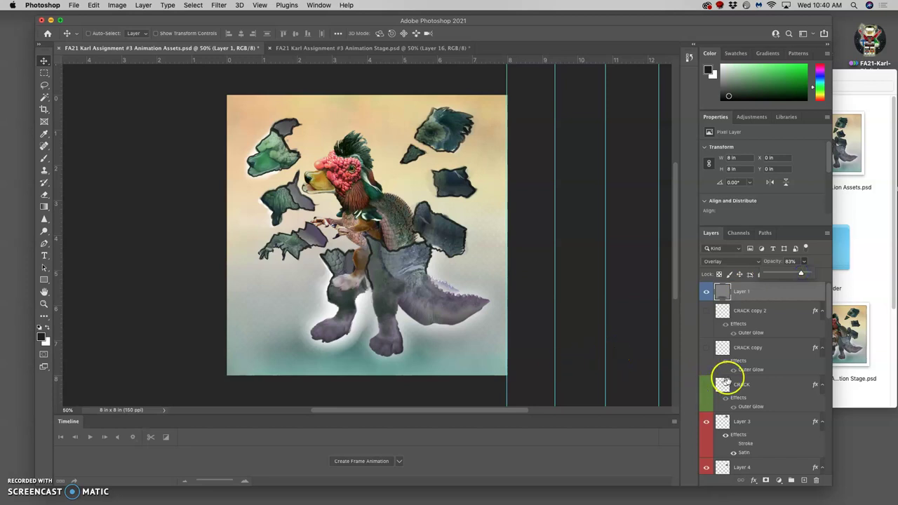
pyautogui.scroll(-5, 758, 365)
pyautogui.scroll(5, 758, 370)
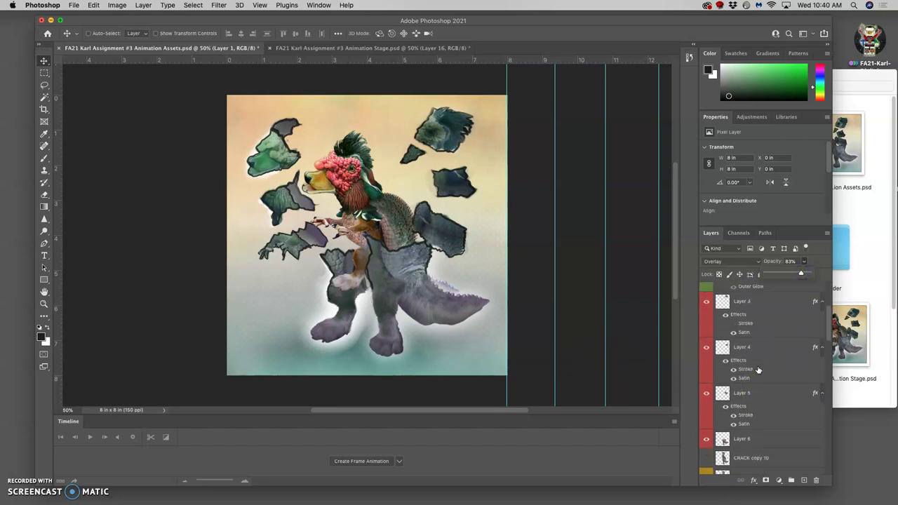
pyautogui.scroll(-1, 758, 368)
# Drag the Layer 3, 4 and 5 shell shards out toward the canvas's upper-right and right edges.
pyautogui.click(755, 367)
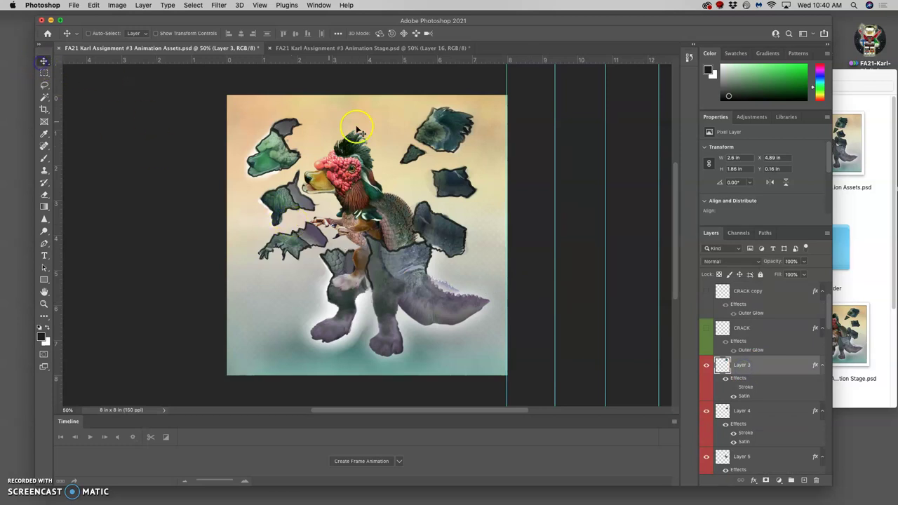
pyautogui.moveTo(441, 136); pyautogui.dragTo(477, 111)
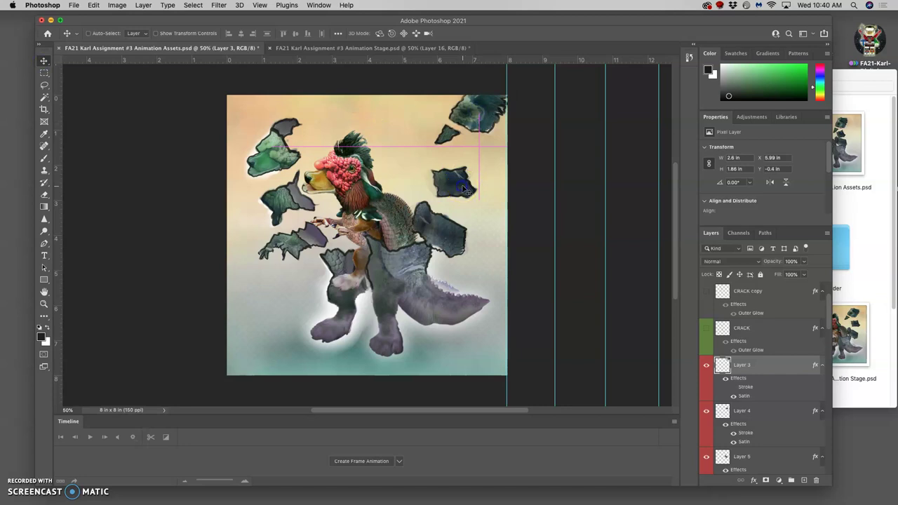
pyautogui.click(749, 414)
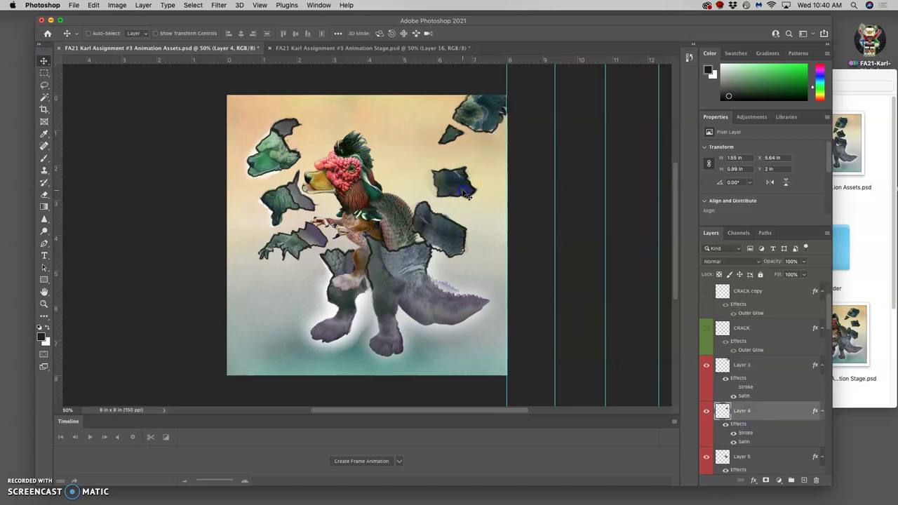
pyautogui.moveTo(467, 195); pyautogui.dragTo(515, 211)
pyautogui.click(744, 457)
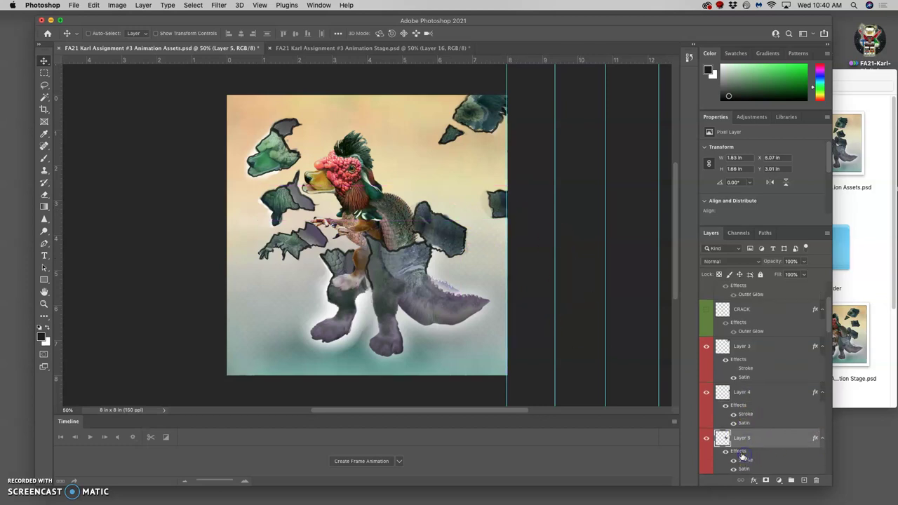
pyautogui.moveTo(449, 236); pyautogui.dragTo(501, 276)
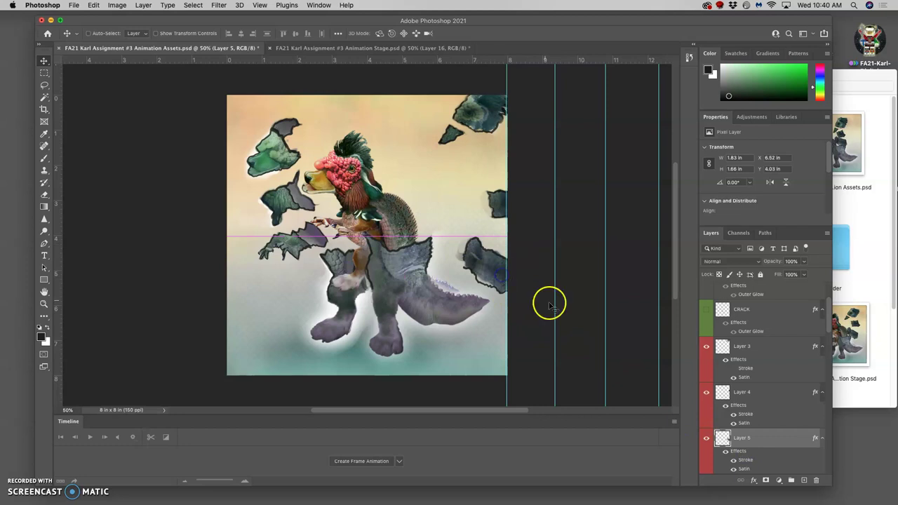
pyautogui.scroll(-5, 748, 398)
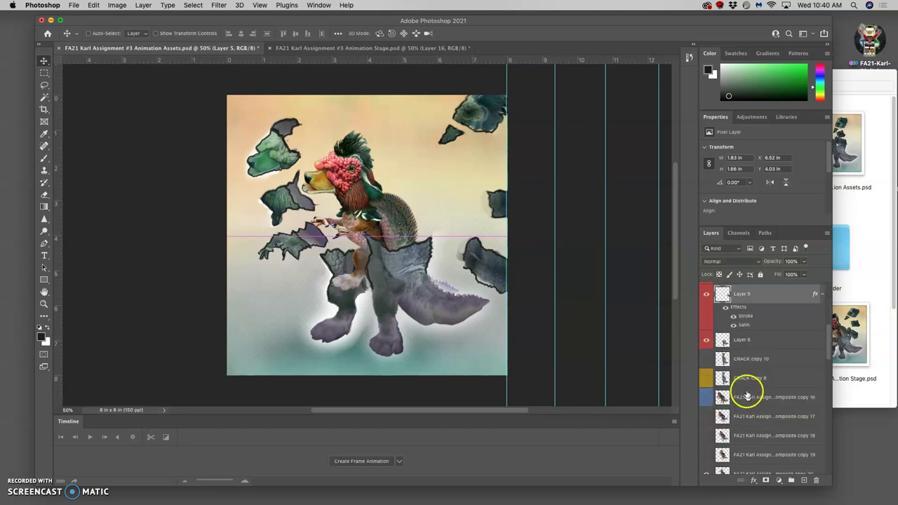
pyautogui.click(751, 343)
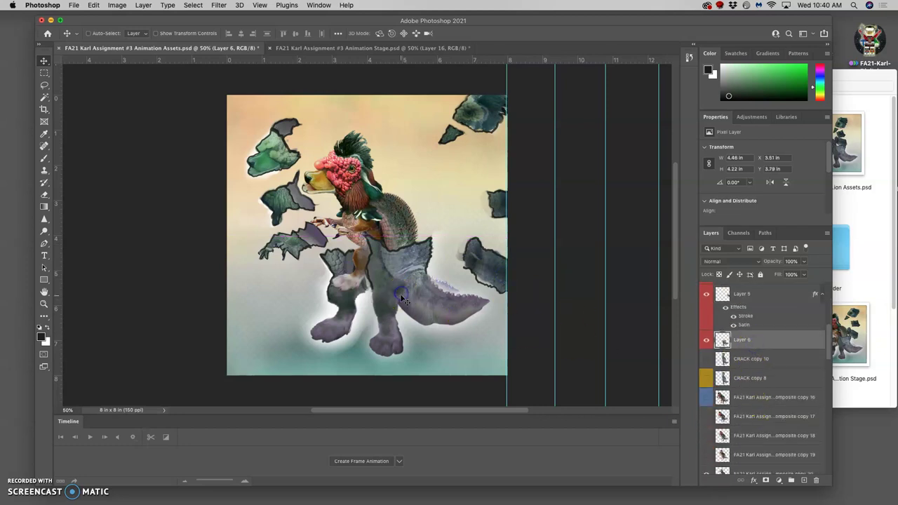
# Rotate the Layer 6 shell piece about 12°, shift it down-right and distort its top corners.
pyautogui.press('super+t')
pyautogui.click(422, 241)
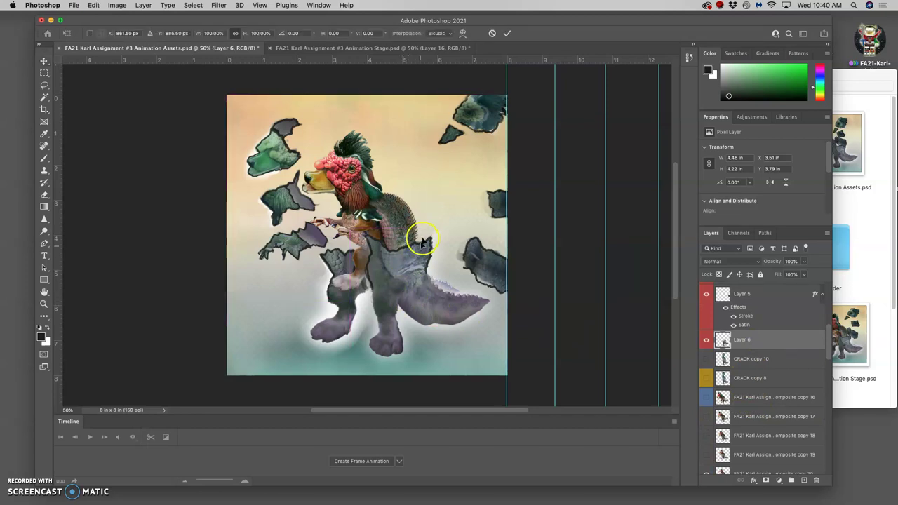
pyautogui.moveTo(426, 247); pyautogui.dragTo(451, 233)
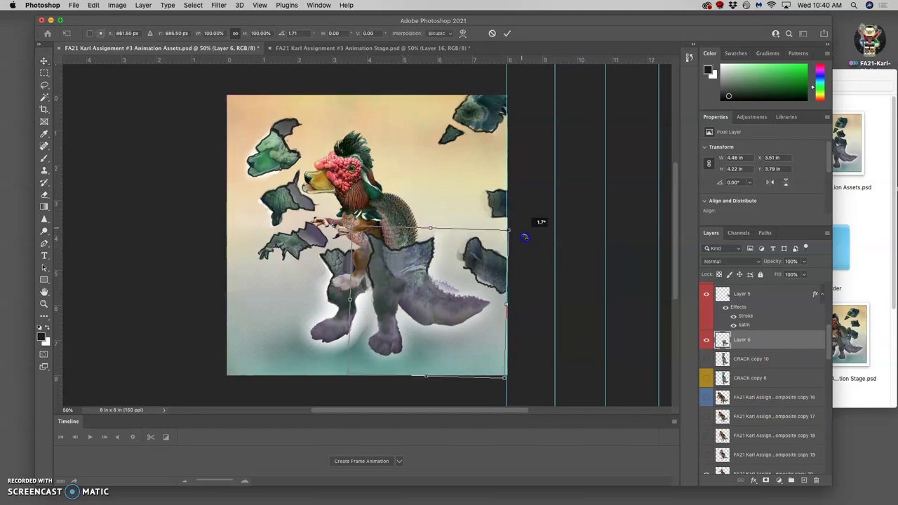
pyautogui.moveTo(525, 221); pyautogui.dragTo(537, 245)
pyautogui.moveTo(414, 261); pyautogui.dragTo(427, 272)
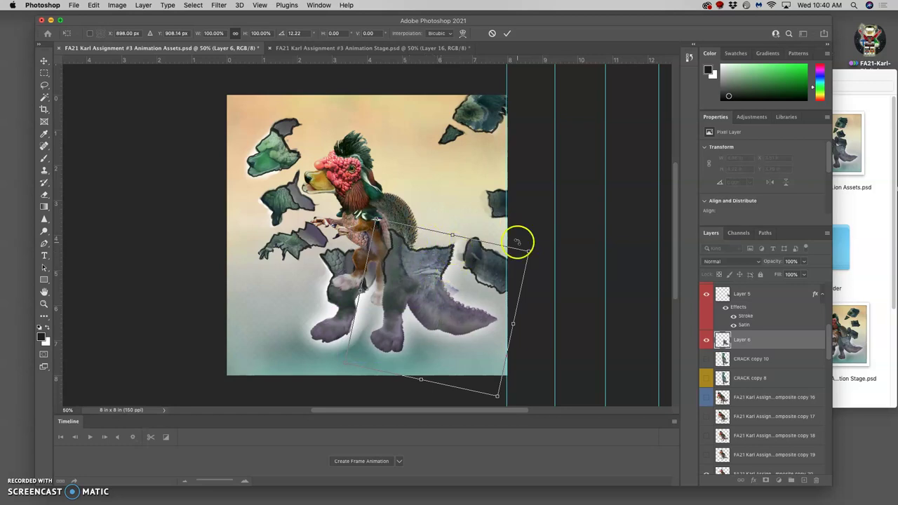
pyautogui.rightClick(494, 269)
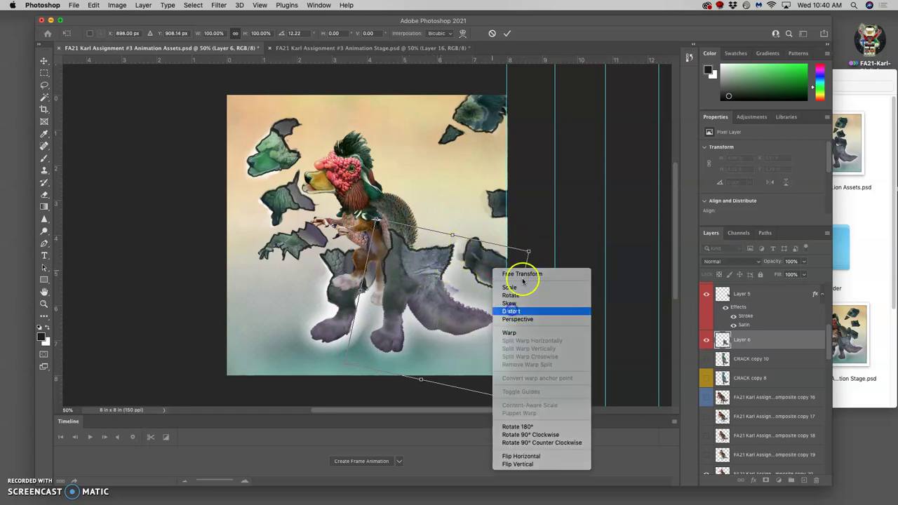
pyautogui.click(522, 281)
pyautogui.moveTo(529, 252); pyautogui.dragTo(510, 268)
pyautogui.moveTo(375, 220); pyautogui.dragTo(378, 238)
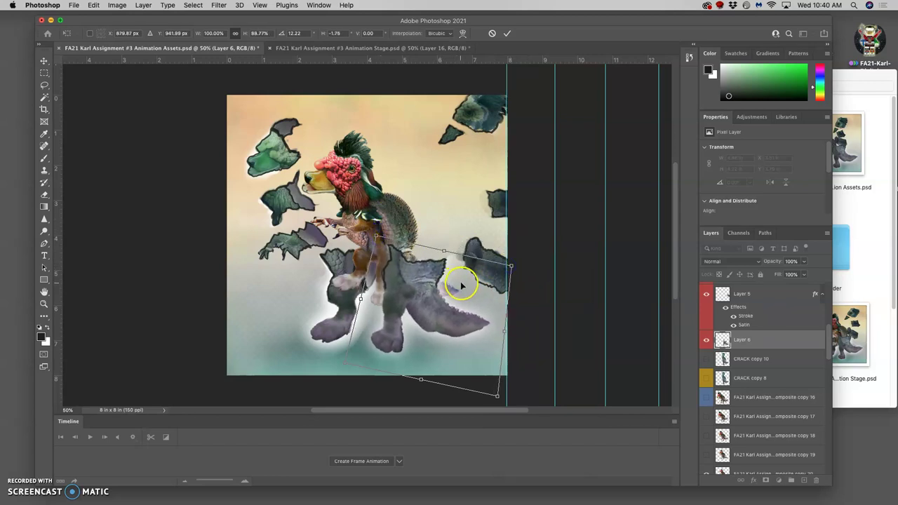
pyautogui.press('Return')
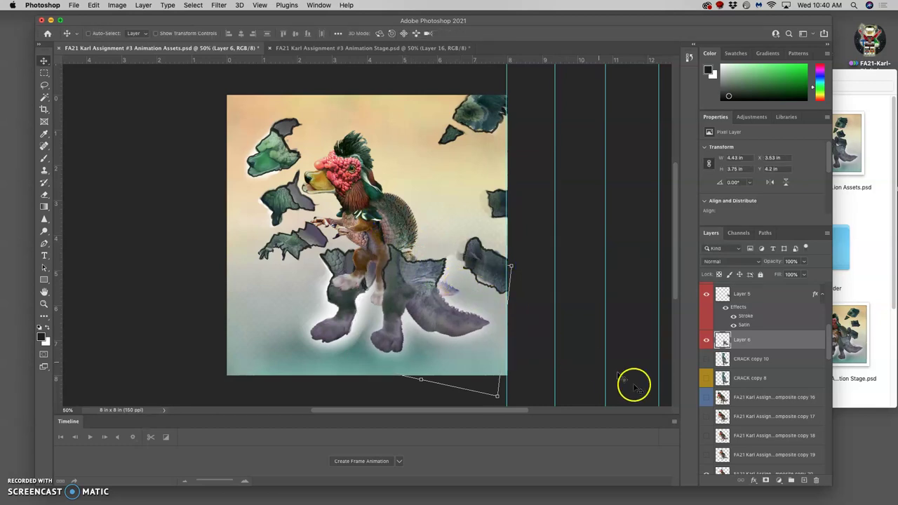
# Check the piece against CRACK copy 10, nudge it down, then show another creature pose.
pyautogui.click(706, 360)
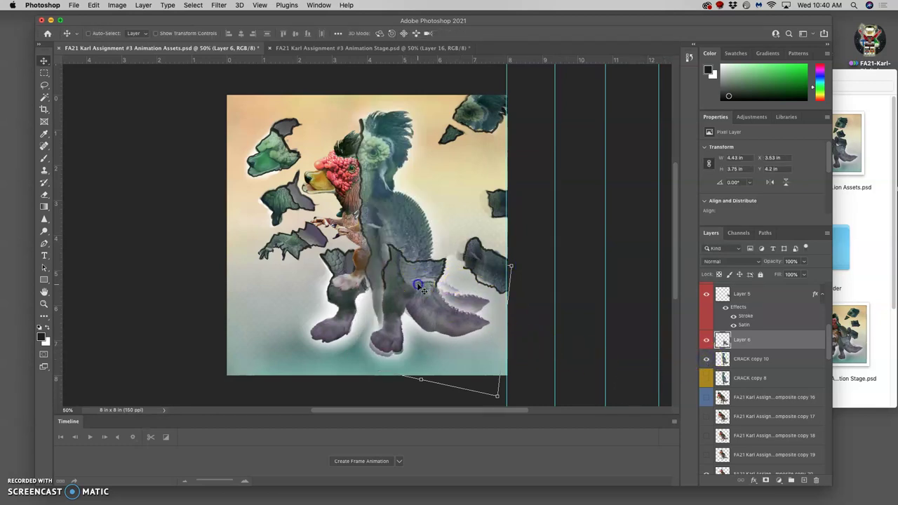
pyautogui.moveTo(419, 286); pyautogui.dragTo(418, 289)
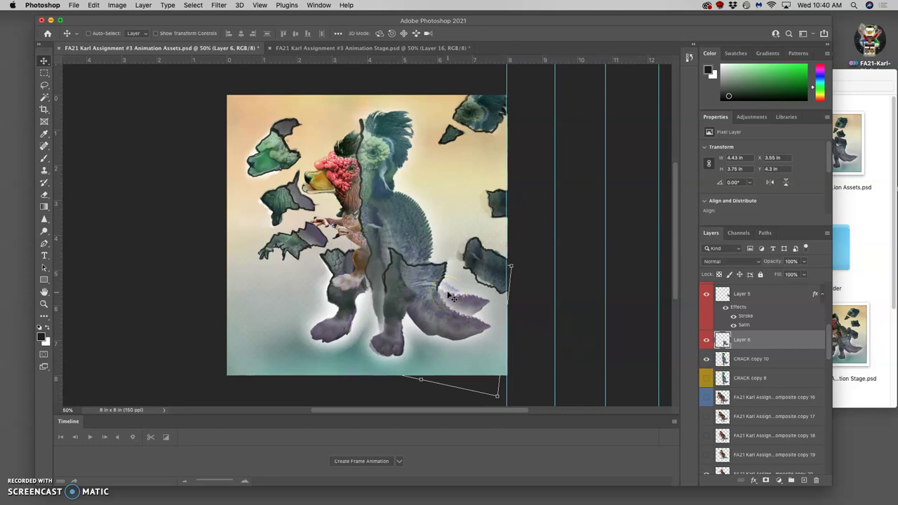
pyautogui.click(707, 362)
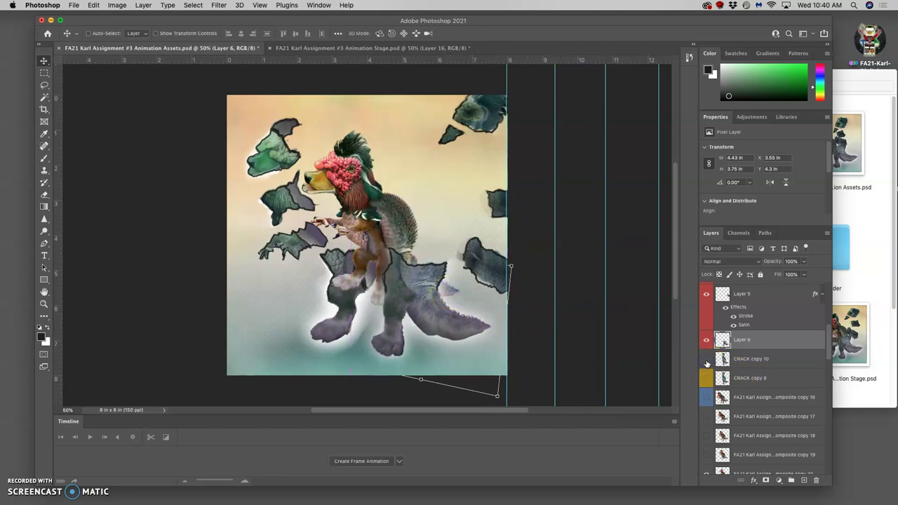
pyautogui.scroll(-5, 737, 370)
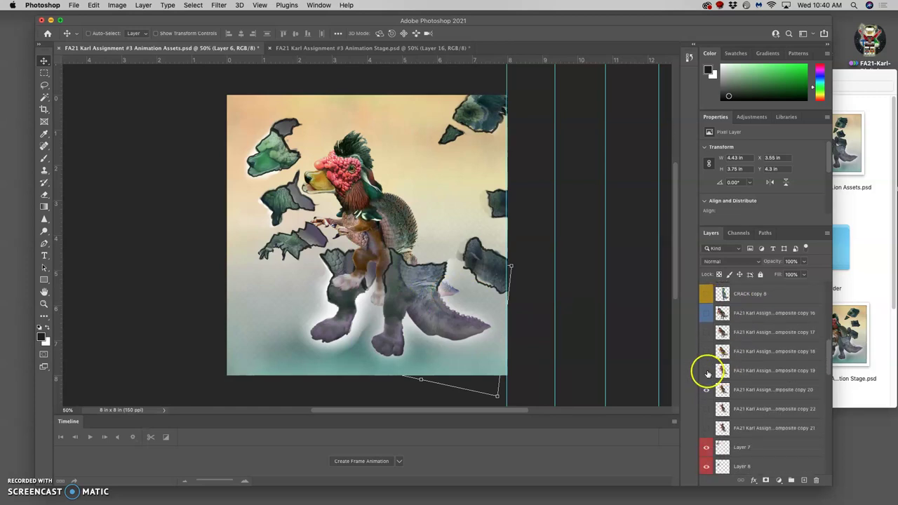
pyautogui.click(706, 371)
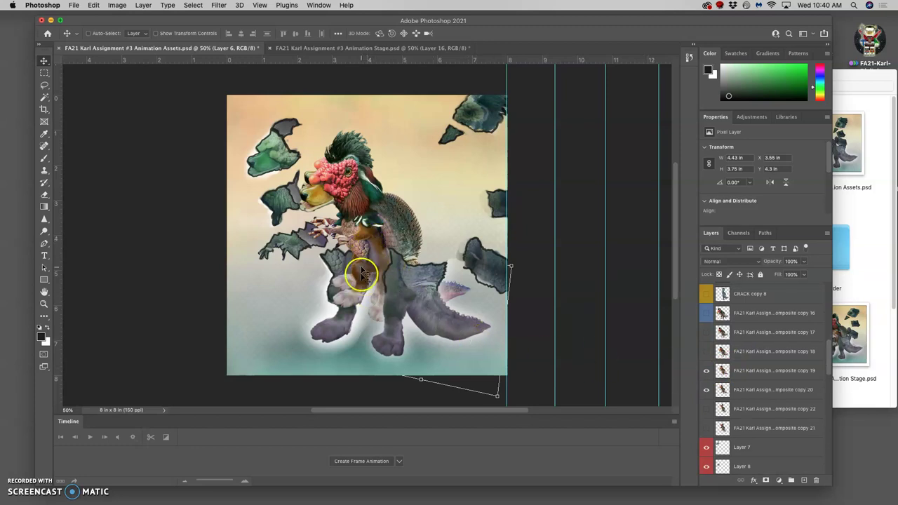
# Toggle the creature pose layers on and off to compare poses.
pyautogui.click(706, 390)
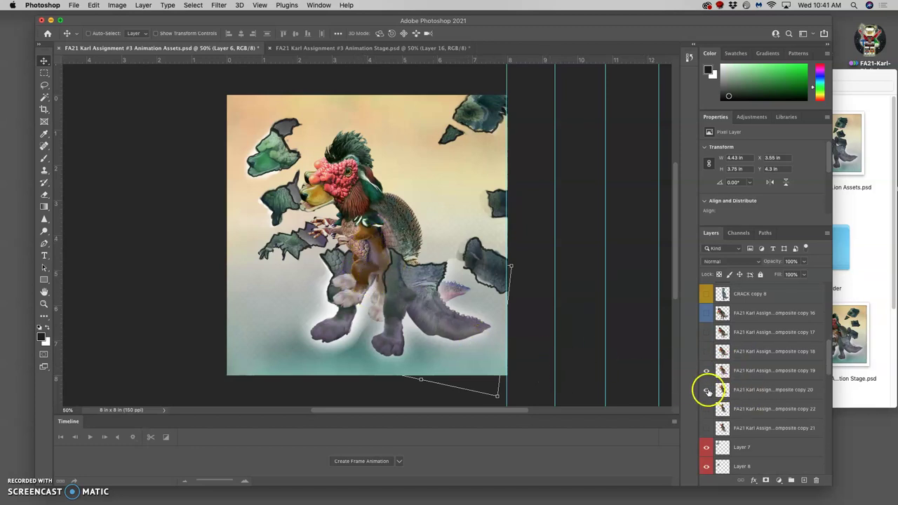
pyautogui.click(707, 390)
pyautogui.click(707, 391)
pyautogui.click(706, 374)
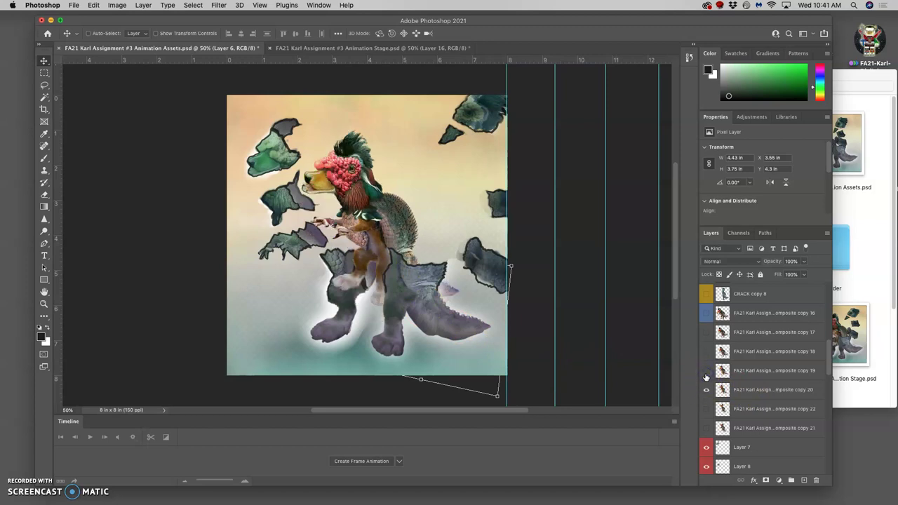
pyautogui.click(706, 372)
pyautogui.click(706, 391)
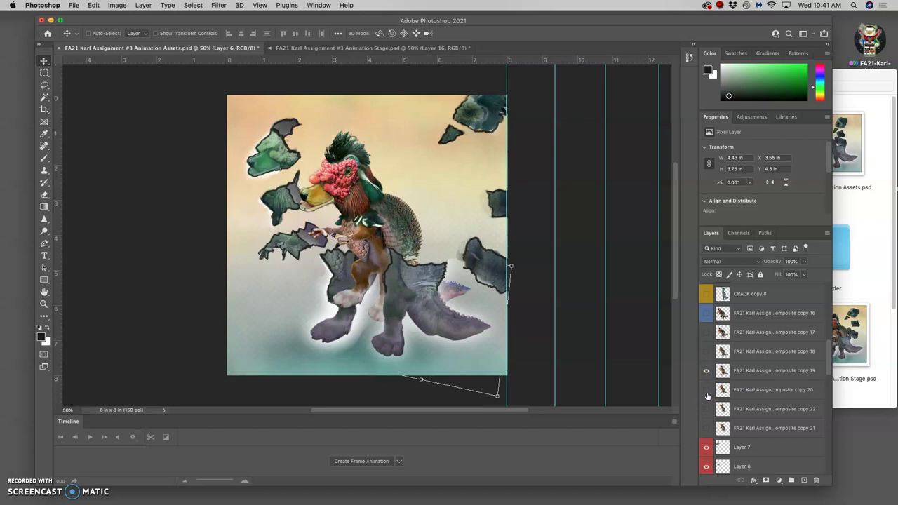
pyautogui.scroll(-3, 760, 406)
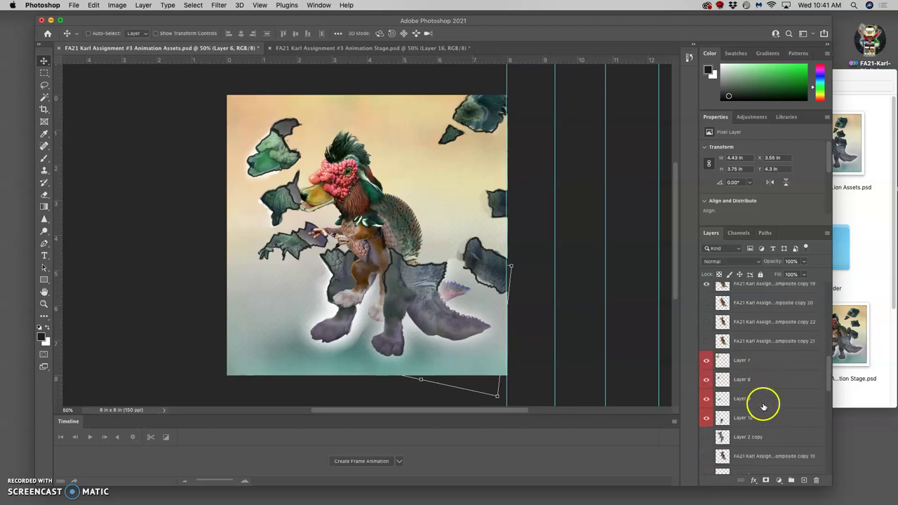
# Move the Layer 7 fragment to the top-left corner and rotate it about -19°.
pyautogui.click(743, 363)
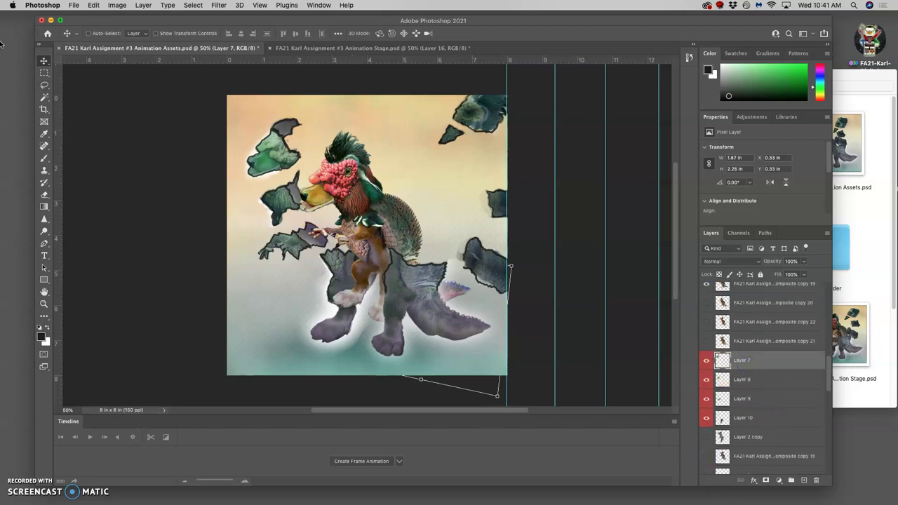
pyautogui.moveTo(276, 150); pyautogui.dragTo(230, 135)
pyautogui.moveTo(231, 134); pyautogui.dragTo(239, 135)
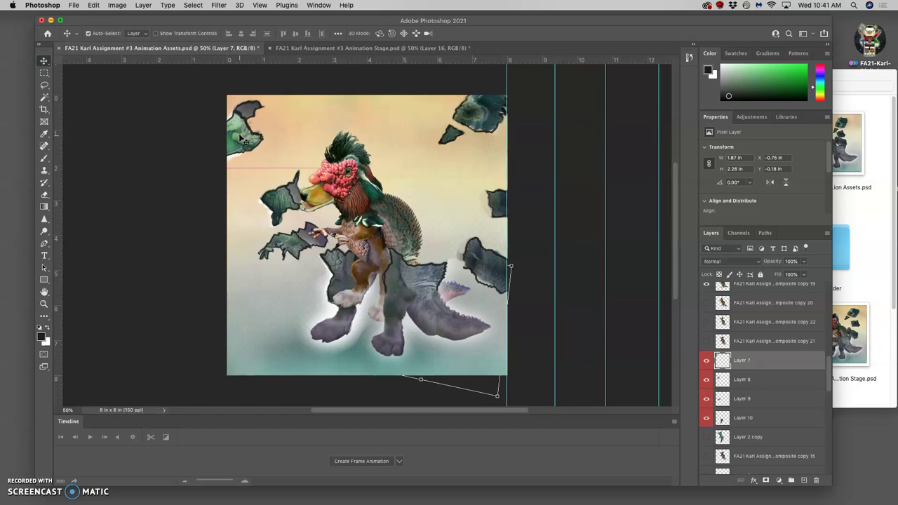
pyautogui.press('super+t')
pyautogui.rightClick(247, 117)
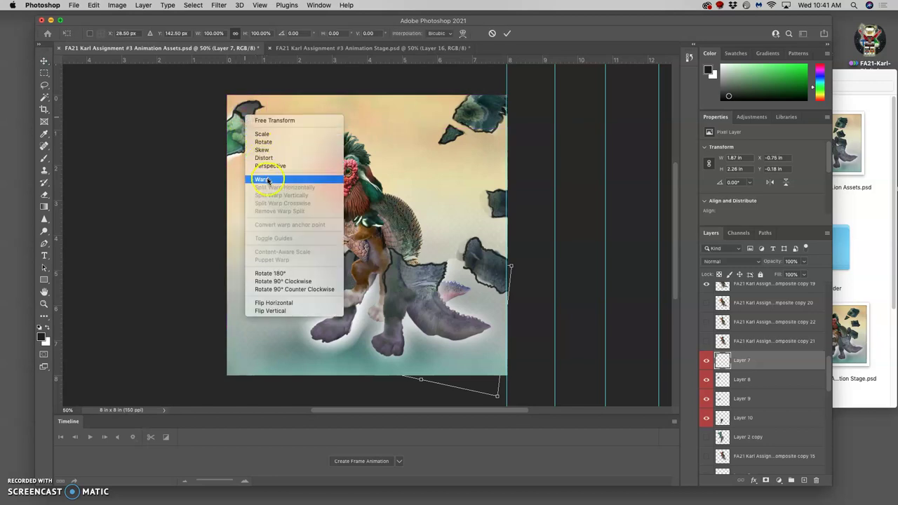
pyautogui.click(263, 143)
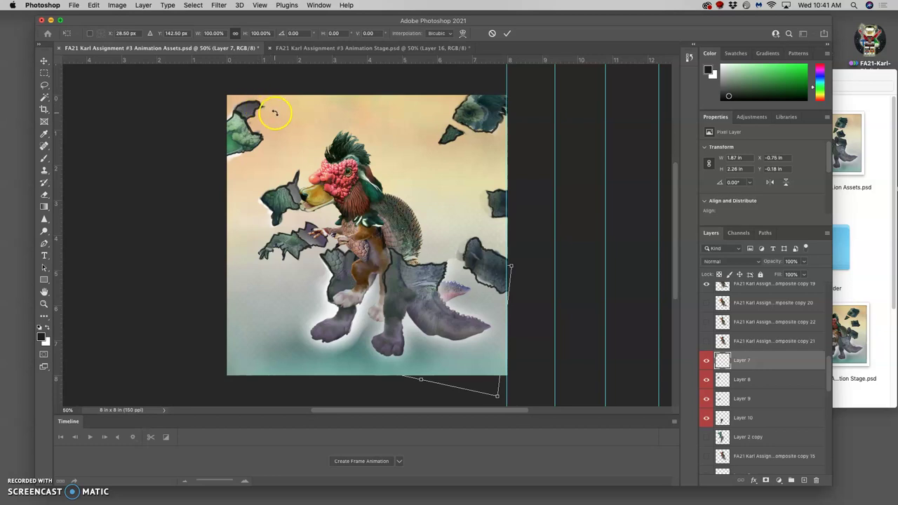
pyautogui.moveTo(274, 111); pyautogui.dragTo(238, 132)
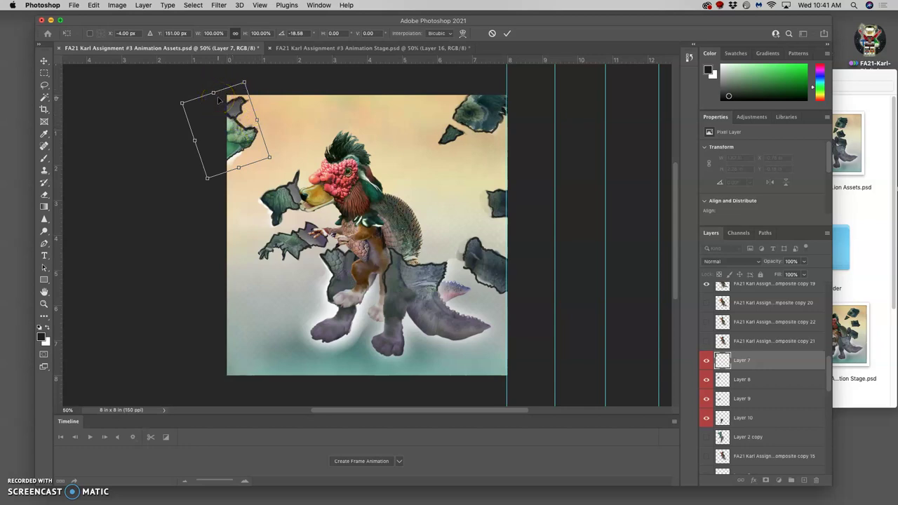
pyautogui.press('Return')
pyautogui.click(293, 145)
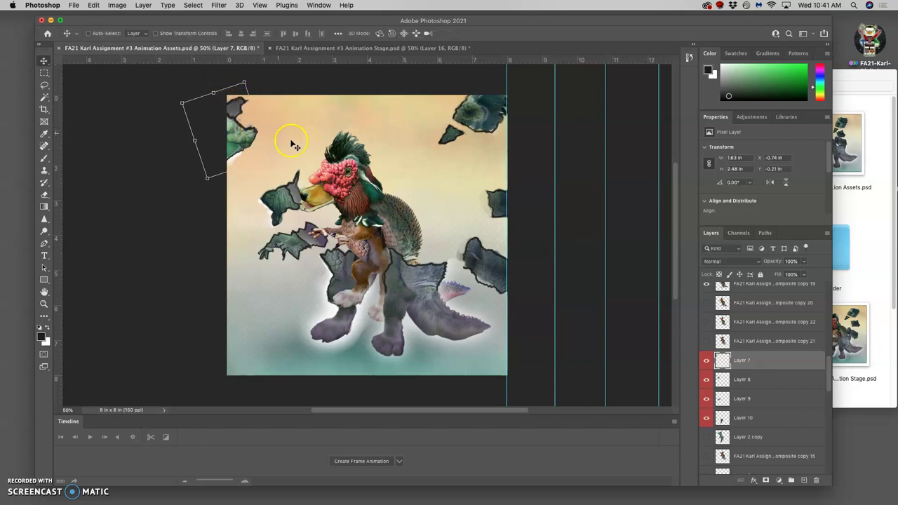
# Bring the Layer 8 fragment onto the canvas's left side, tilted about -24°.
pyautogui.click(755, 379)
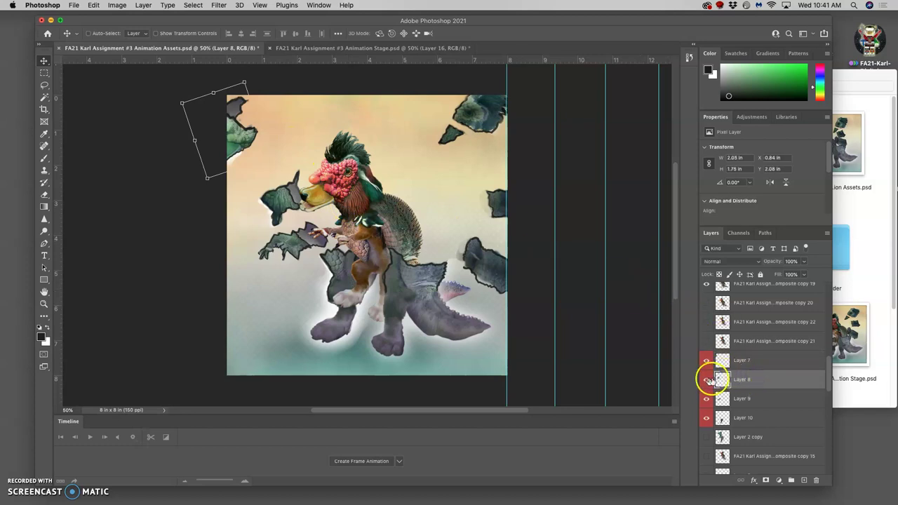
pyautogui.click(737, 381)
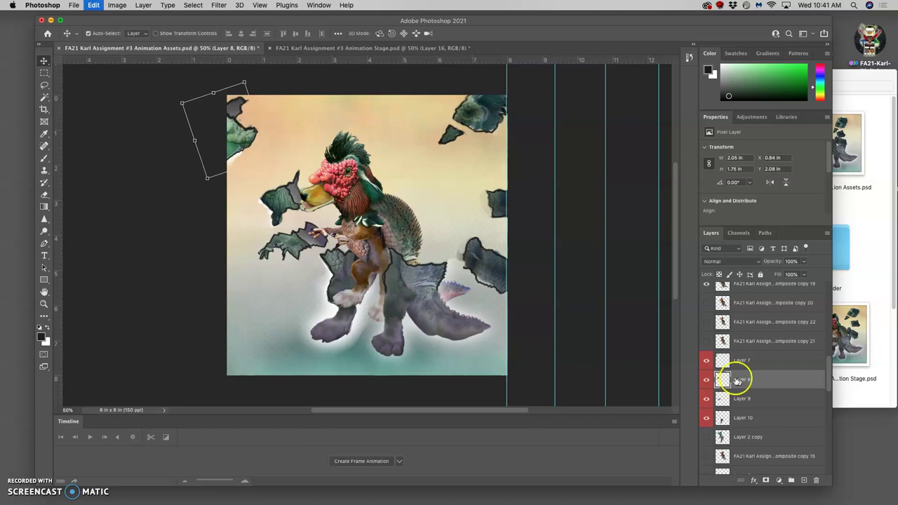
pyautogui.hotkey('ctrl', 't')
pyautogui.moveTo(284, 200); pyautogui.dragTo(241, 218)
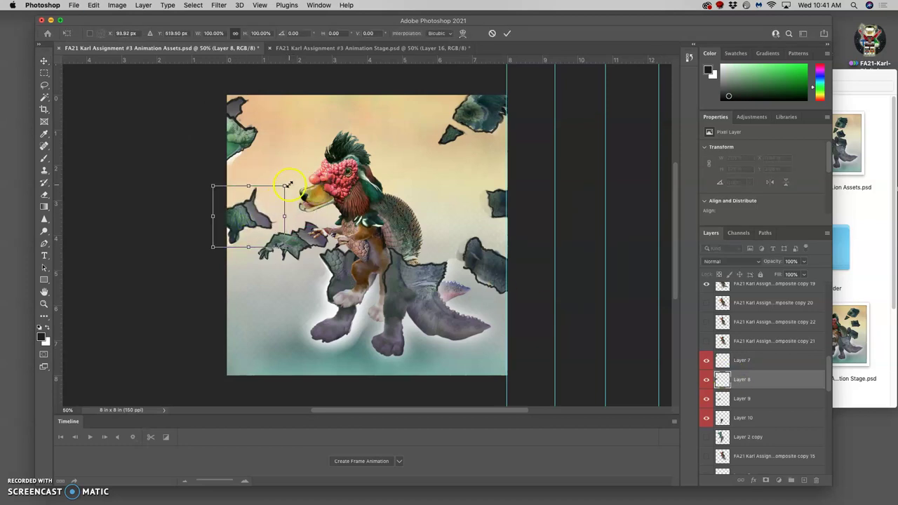
pyautogui.moveTo(289, 183); pyautogui.dragTo(269, 177)
pyautogui.moveTo(249, 221); pyautogui.dragTo(245, 222)
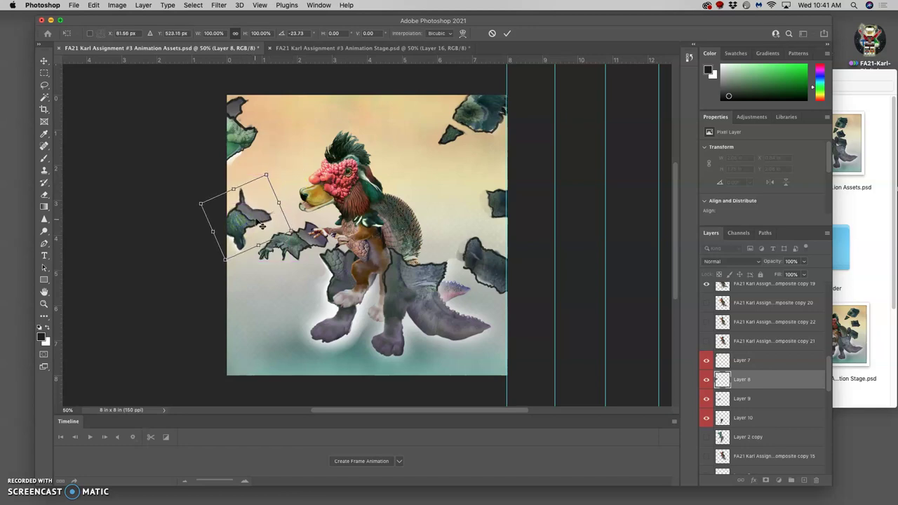
pyautogui.press('Return')
# Move the Layer 9 piece left and down and slant it by distorting its top-right corner.
pyautogui.click(744, 398)
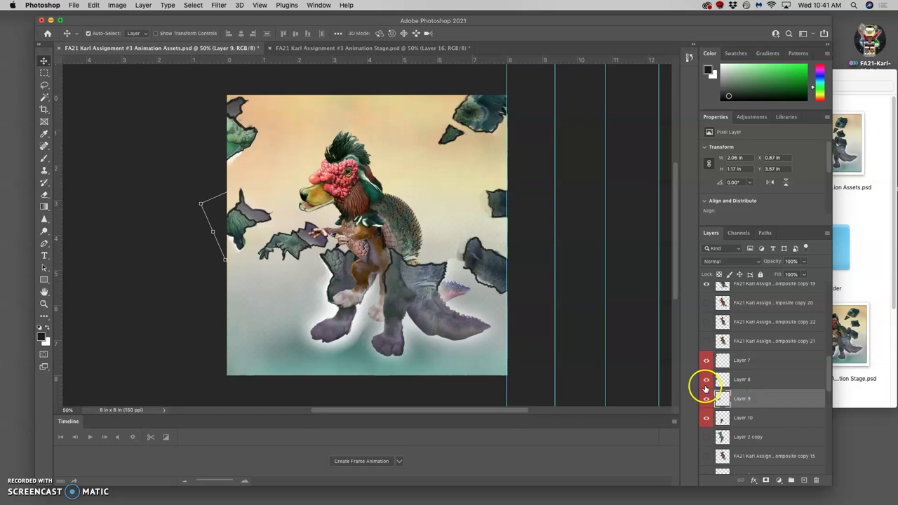
pyautogui.hotkey('ctrl', 't')
pyautogui.moveTo(296, 244); pyautogui.dragTo(266, 261)
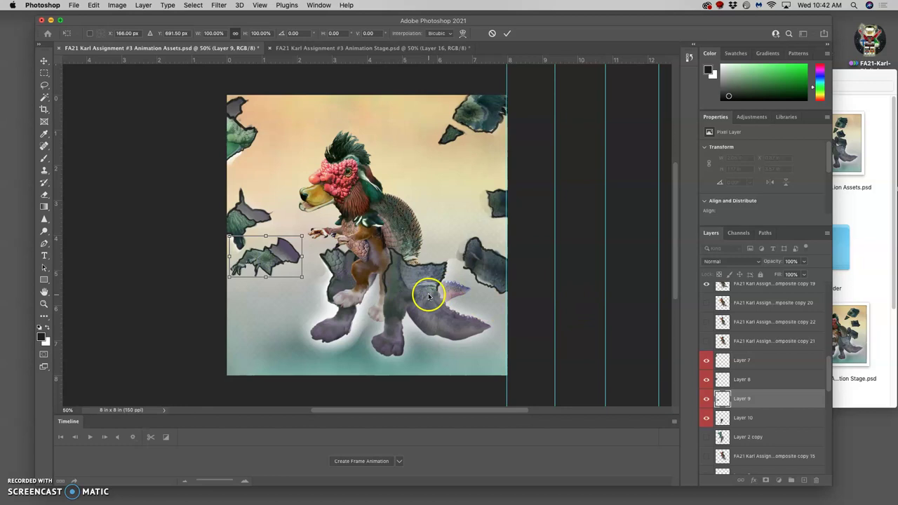
pyautogui.rightClick(286, 254)
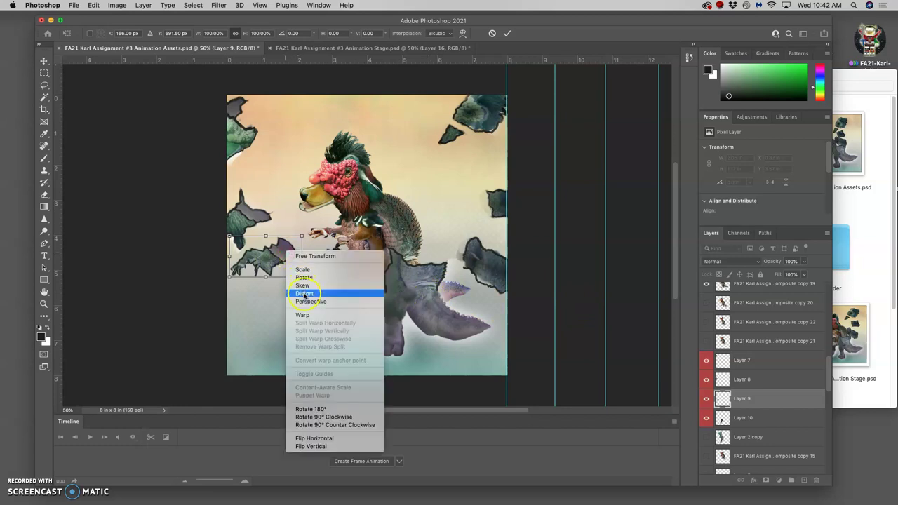
pyautogui.click(300, 290)
pyautogui.moveTo(302, 238)
pyautogui.mouseDown()
pyautogui.moveTo(288, 234)
pyautogui.moveTo(300, 232)
pyautogui.mouseUp()
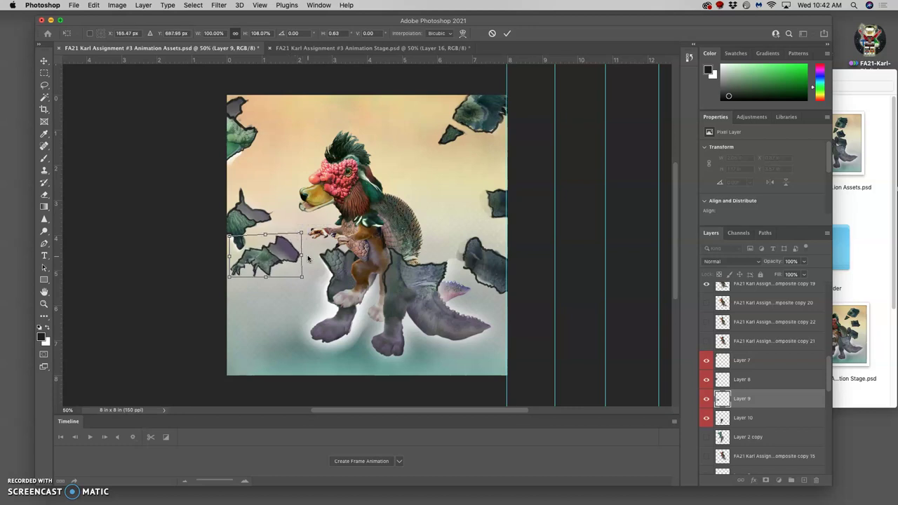
# Shrink the Layer 9 piece slightly and settle it on the left edge at mid-height.
pyautogui.rightClick(302, 277)
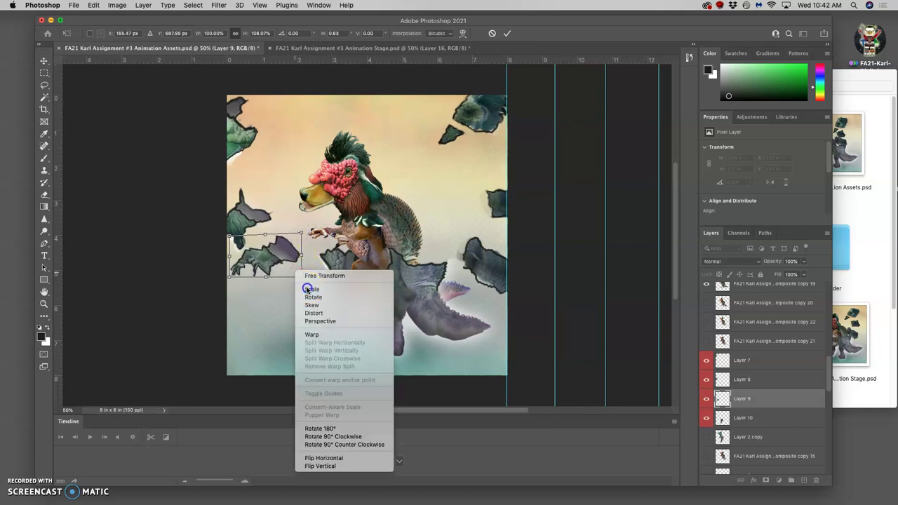
pyautogui.click(307, 286)
pyautogui.moveTo(300, 274); pyautogui.dragTo(275, 257)
pyautogui.press('Return')
pyautogui.click(276, 263)
pyautogui.click(744, 379)
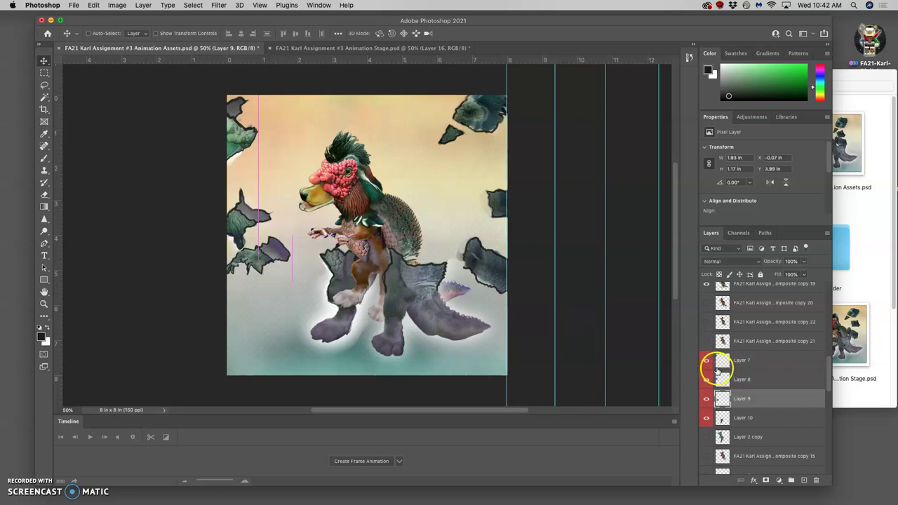
# Rotate the Layer 10 legs piece about 10° counter-clockwise and skew it slightly.
pyautogui.click(748, 415)
pyautogui.press('super+t')
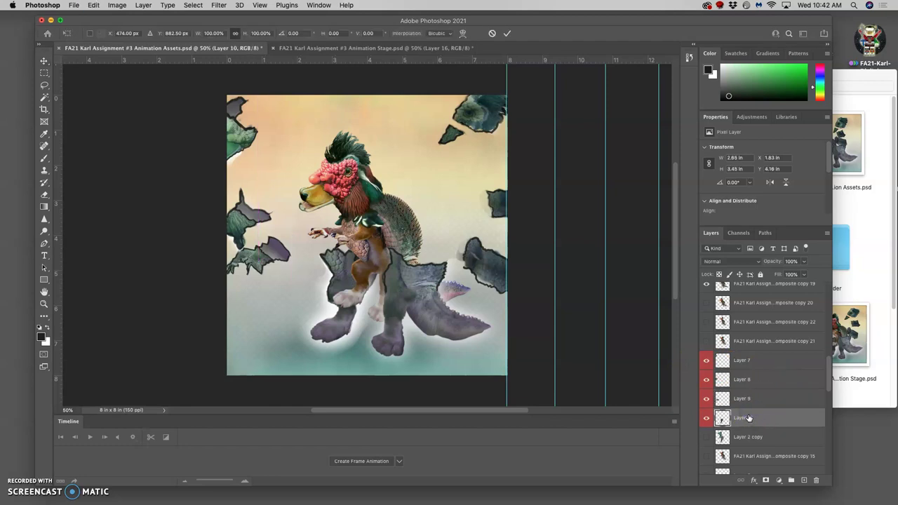
pyautogui.click(456, 335)
pyautogui.moveTo(395, 237); pyautogui.dragTo(367, 236)
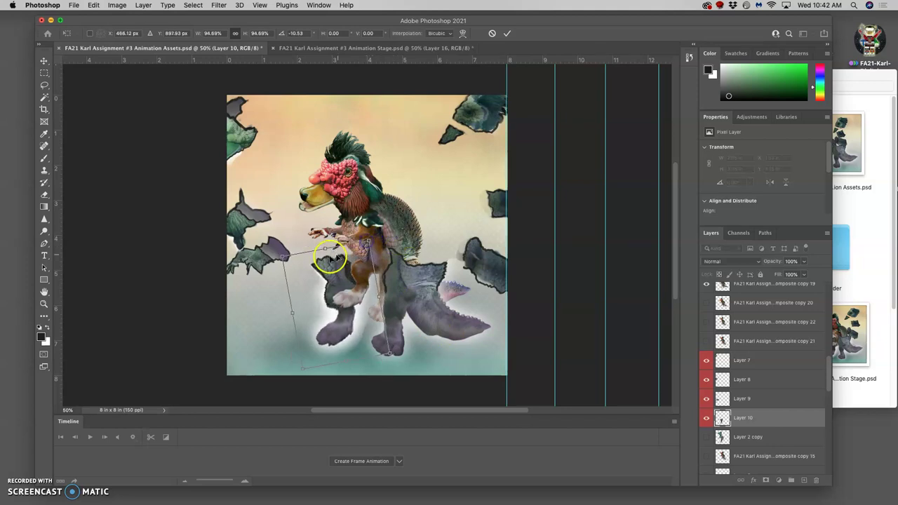
pyautogui.rightClick(325, 265)
pyautogui.click(330, 295)
pyautogui.moveTo(283, 259); pyautogui.dragTo(277, 265)
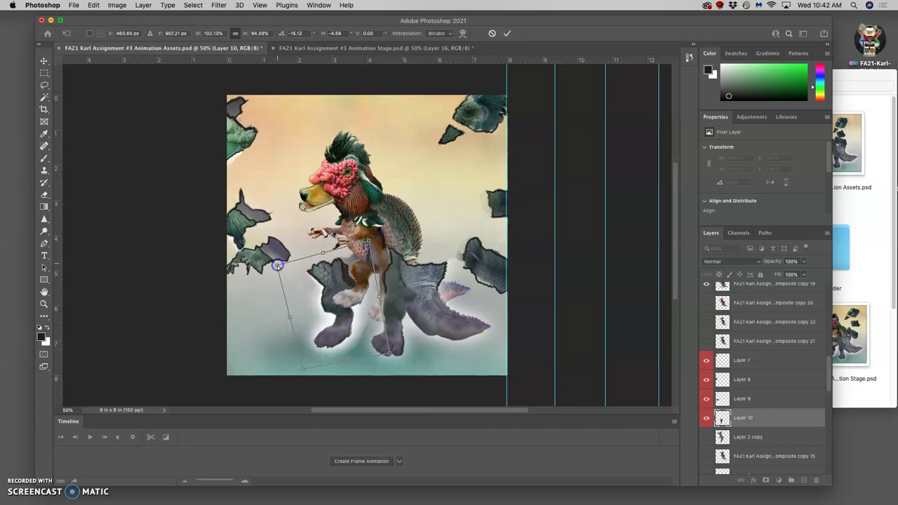
pyautogui.click(481, 310)
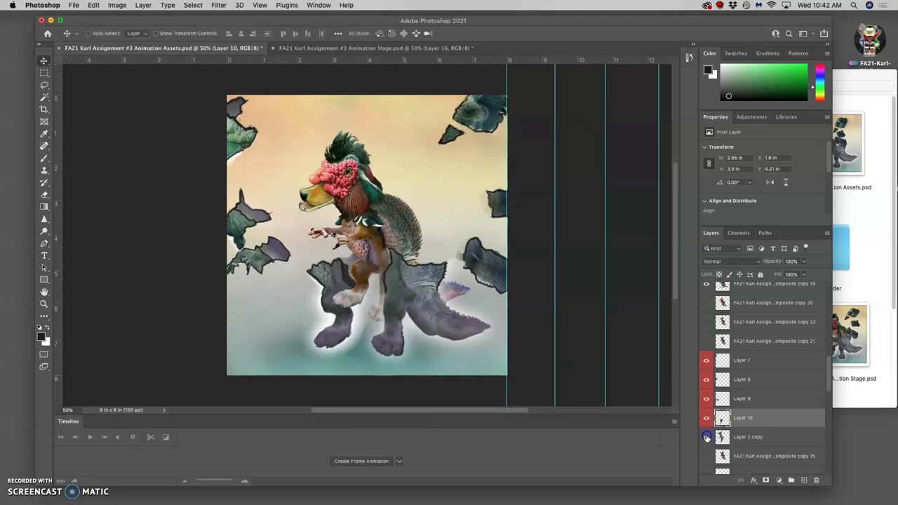
# Position the Layer 10 piece against the creature's lower left, using Layer 2 copy as reference.
pyautogui.click(706, 437)
pyautogui.moveTo(329, 263); pyautogui.dragTo(336, 272)
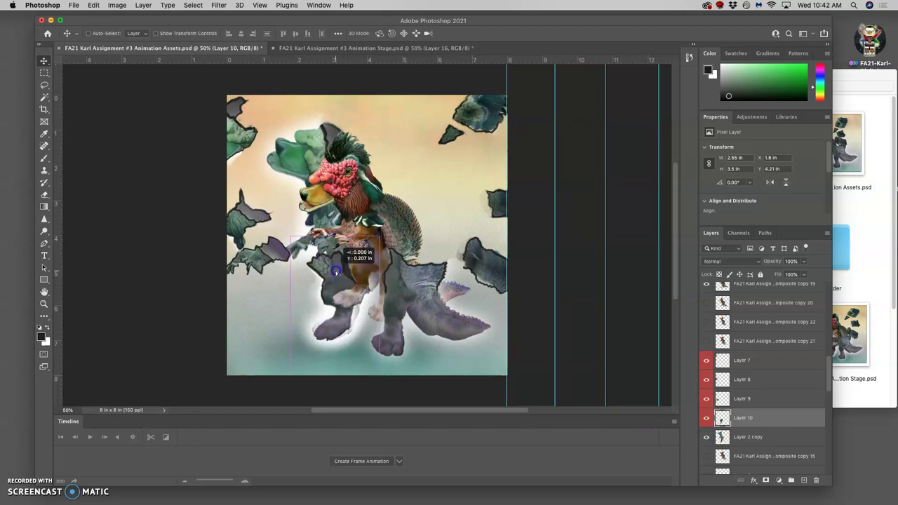
pyautogui.moveTo(336, 272); pyautogui.dragTo(330, 270)
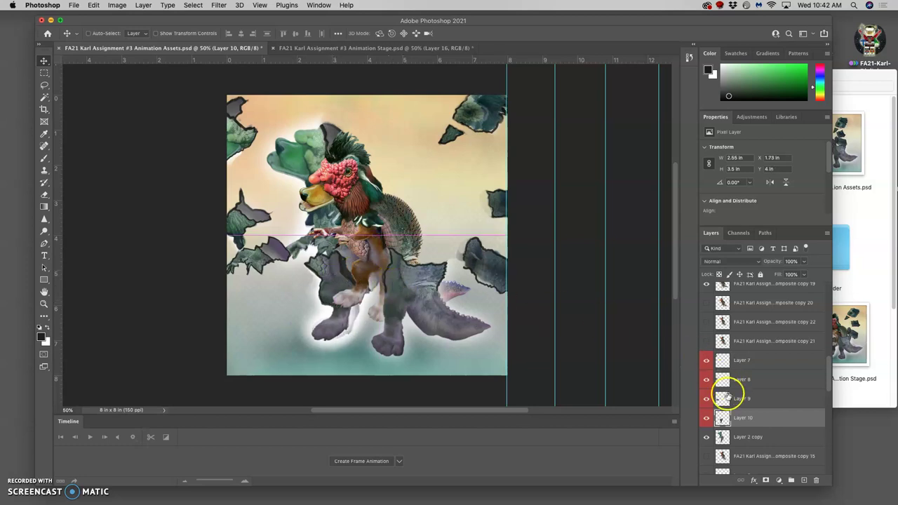
pyautogui.click(708, 436)
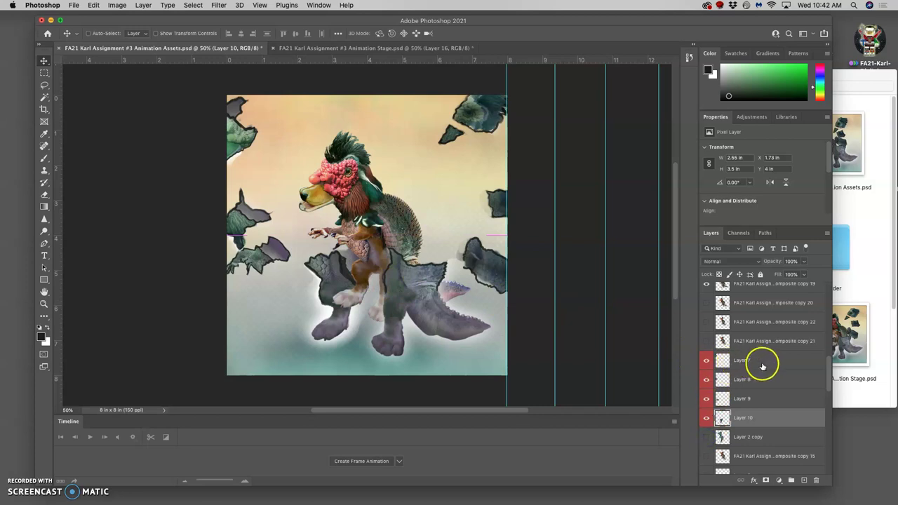
# Nudge the clouds-1850093_1920 copy 2 fog layer slightly to the right with Free Transform.
pyautogui.scroll(-10, 765, 368)
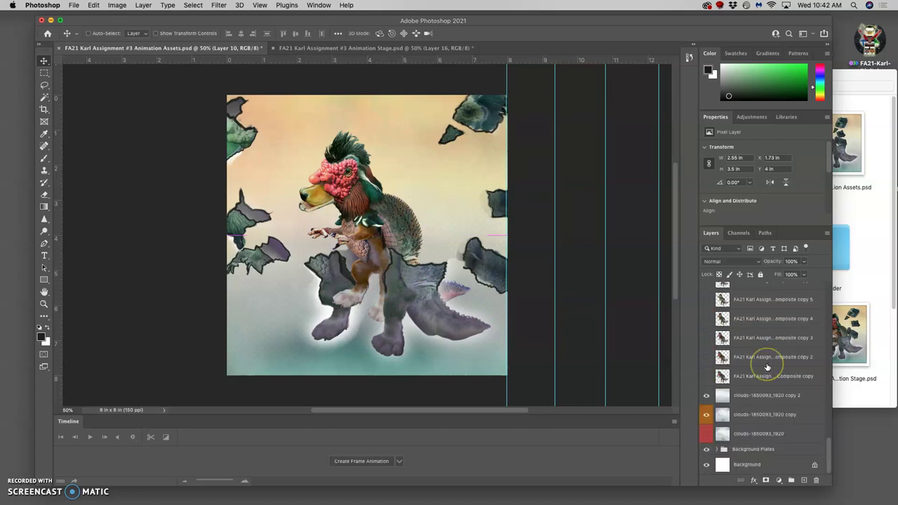
pyautogui.click(757, 397)
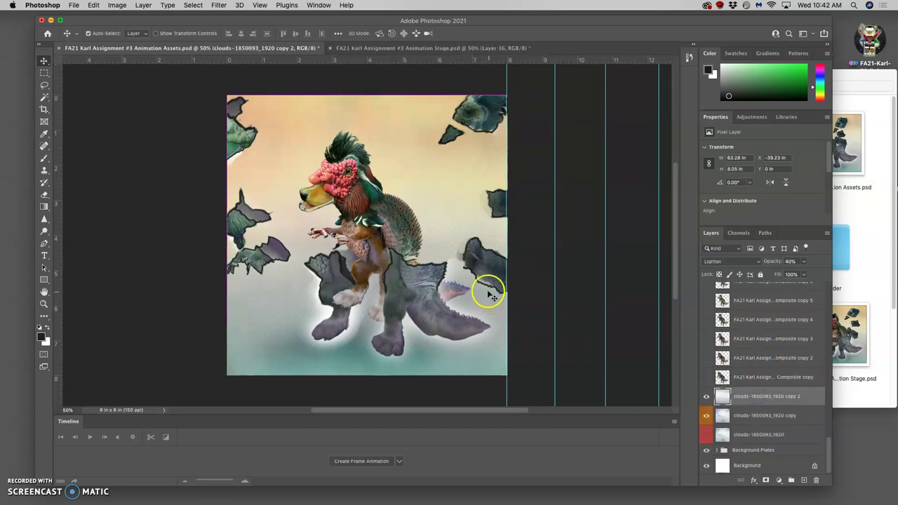
pyautogui.hotkey('ctrl', 't')
pyautogui.moveTo(362, 219); pyautogui.dragTo(397, 221)
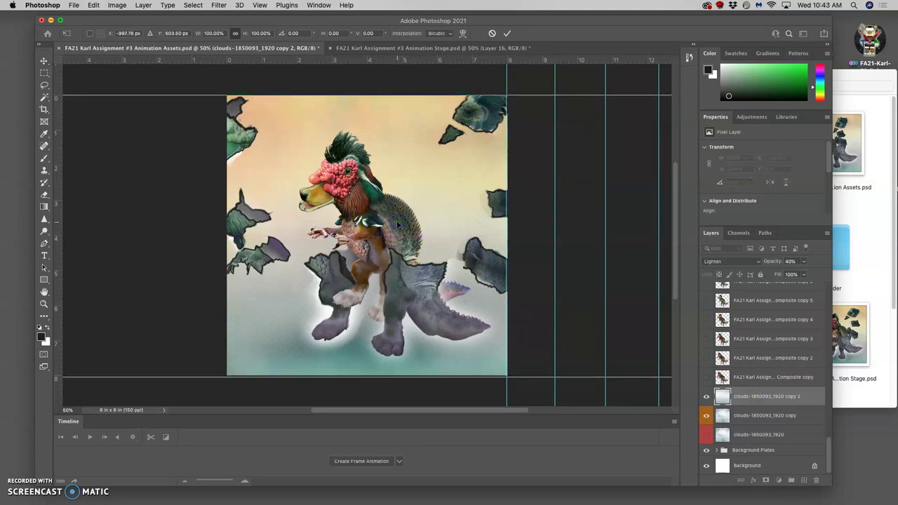
pyautogui.doubleClick(371, 227)
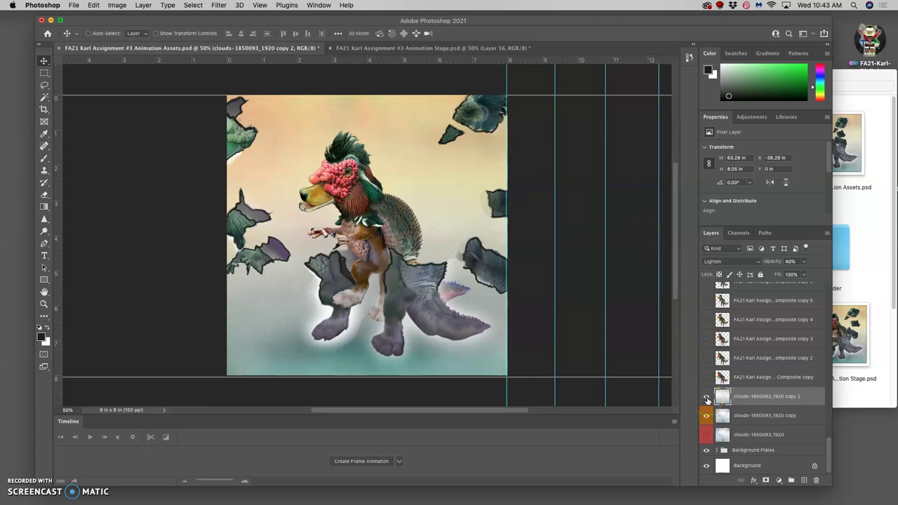
# Select the clouds-1850093_1920 copy fog layer and adjust its opacity to 47%.
pyautogui.click(737, 414)
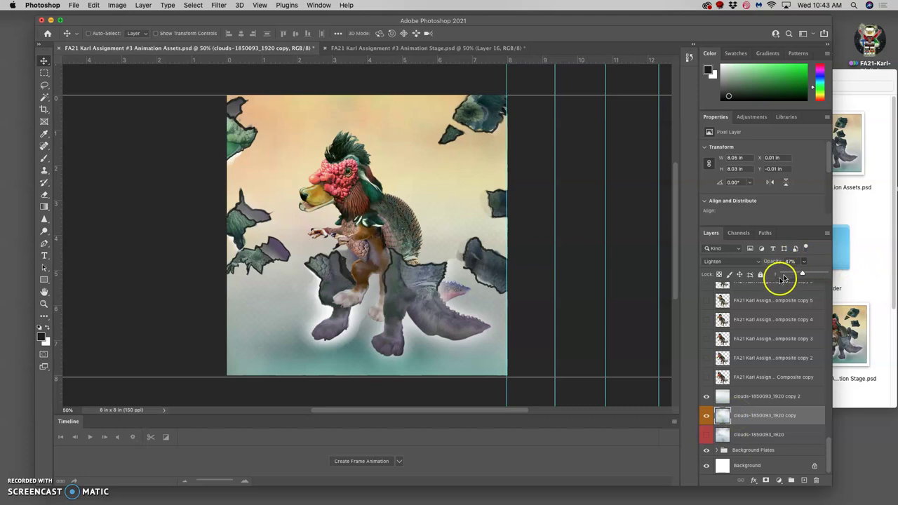
pyautogui.click(741, 421)
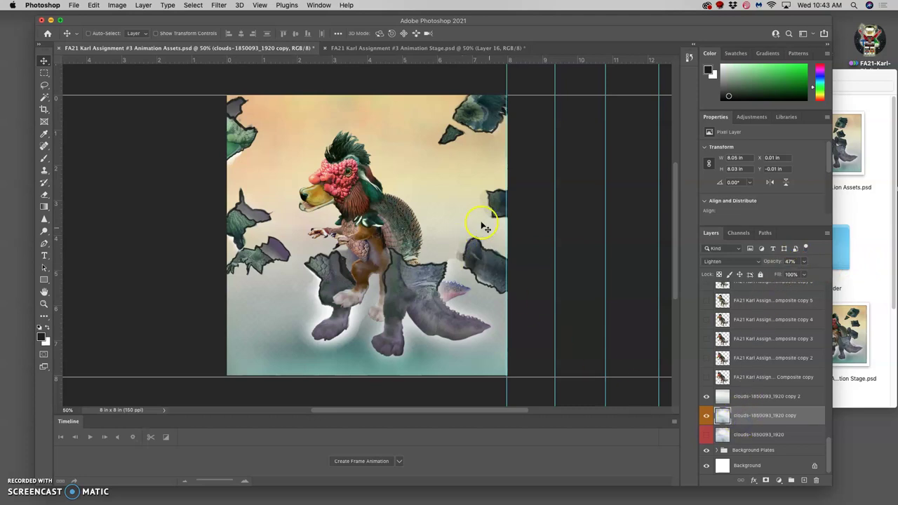
pyautogui.scroll(-1, 769, 343)
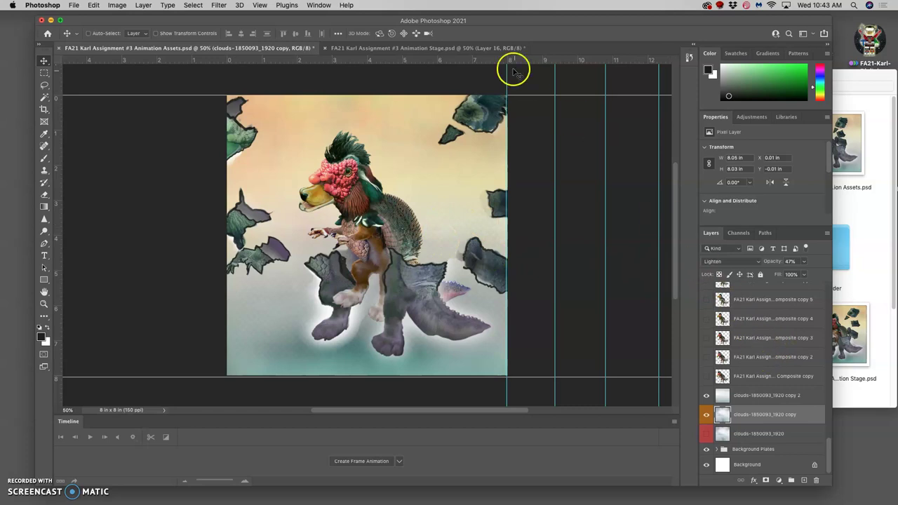
# Hide Layer 16 in Animation Stage to compare frames, then go back to Animation Assets.
pyautogui.click(444, 49)
pyautogui.scroll(-5, 748, 386)
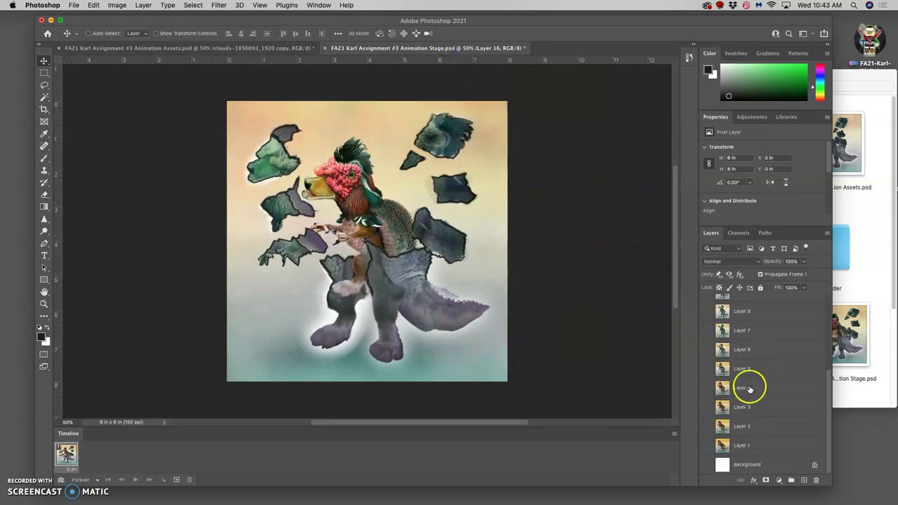
pyautogui.scroll(5, 730, 421)
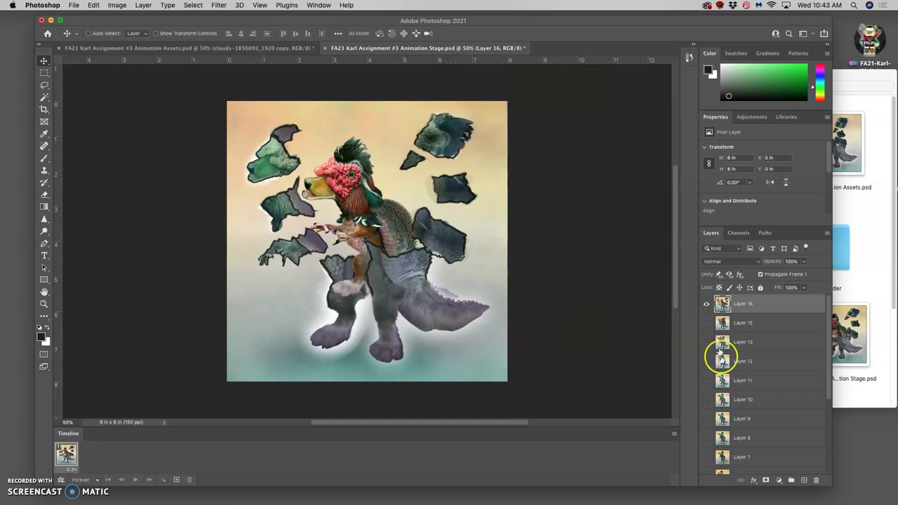
pyautogui.click(707, 304)
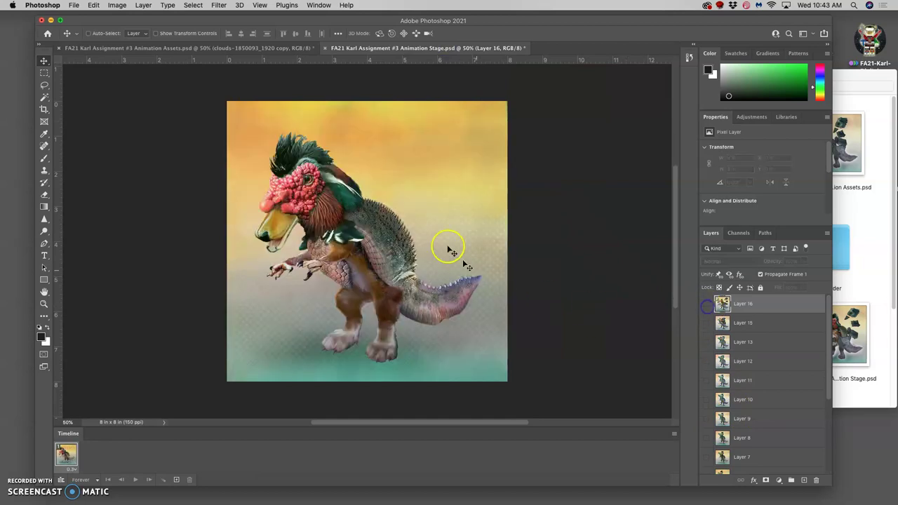
pyautogui.click(252, 47)
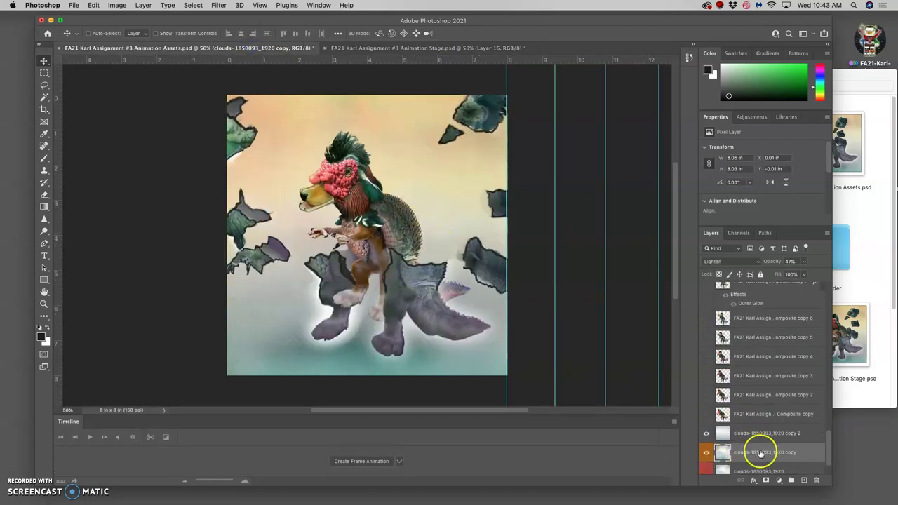
# Lower the clouds-1850093_1920 copy opacity to 28%, re-show Layer 16, and select Layer 1.
pyautogui.click(803, 261)
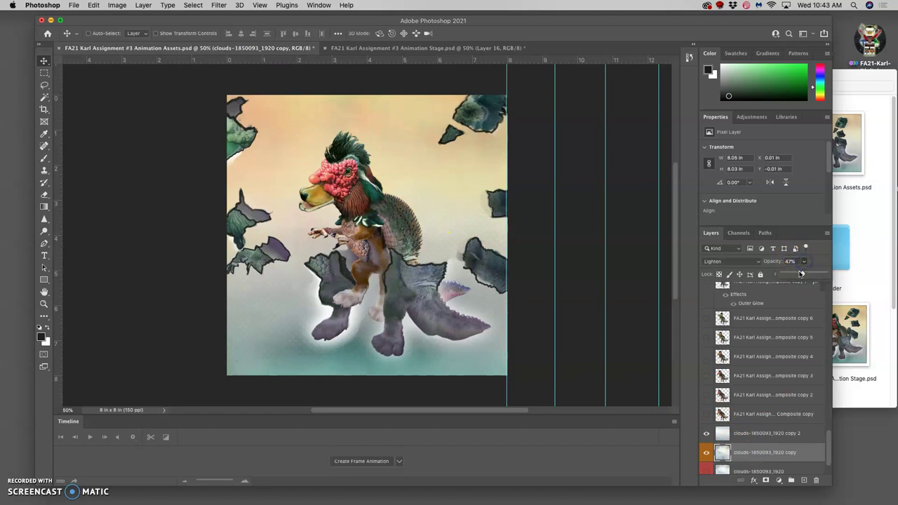
pyautogui.moveTo(795, 273); pyautogui.dragTo(795, 274)
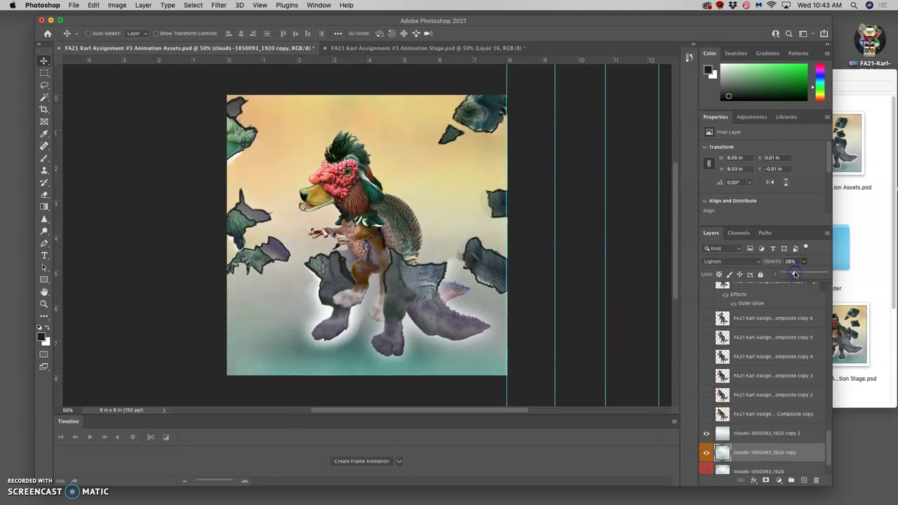
pyautogui.click(421, 47)
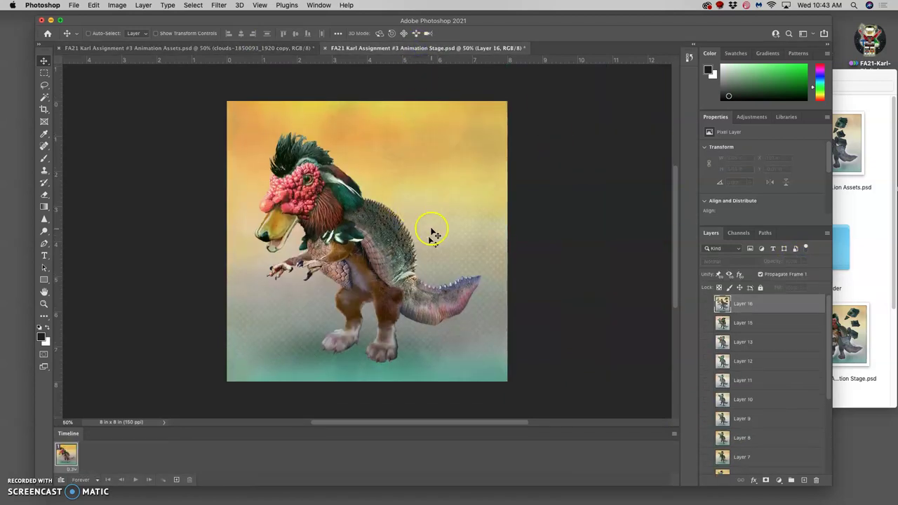
pyautogui.click(707, 303)
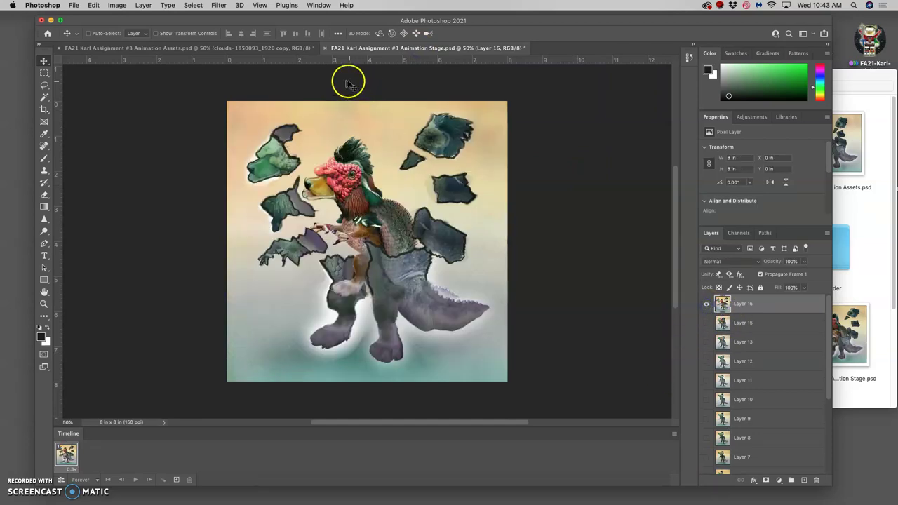
pyautogui.click(272, 49)
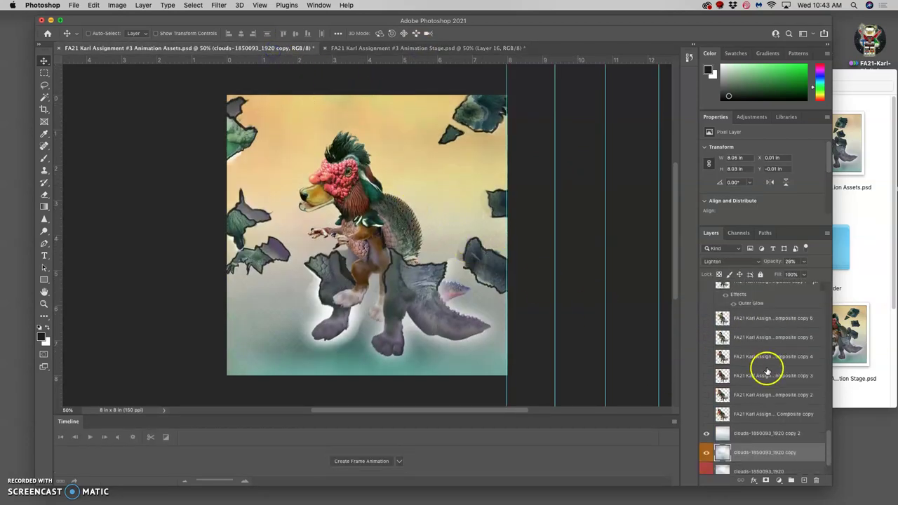
pyautogui.scroll(10, 763, 366)
pyautogui.click(743, 294)
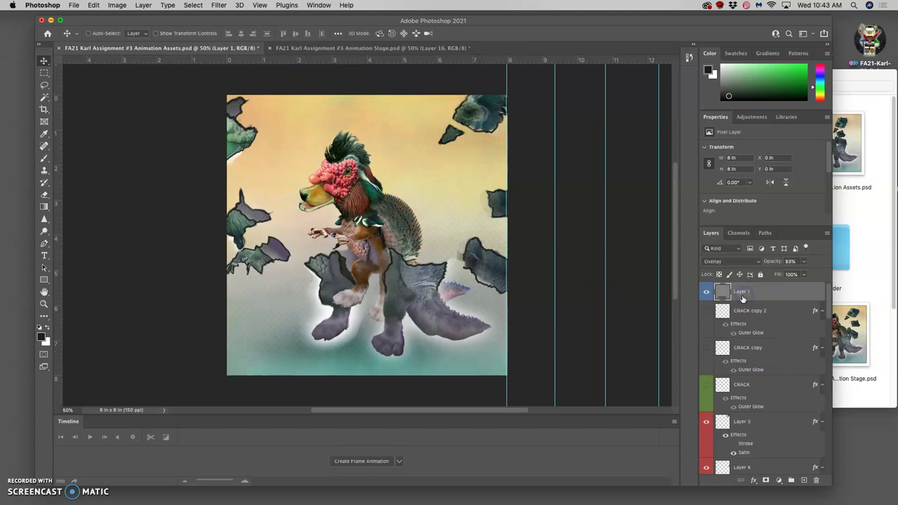
# Merge the visible asset layers, select the whole canvas and copy the merged frame.
pyautogui.click(143, 5)
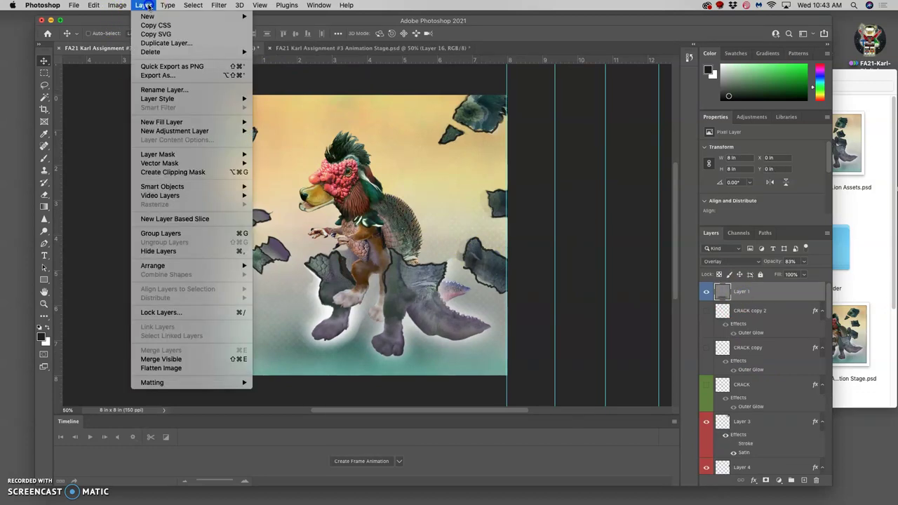
pyautogui.click(176, 359)
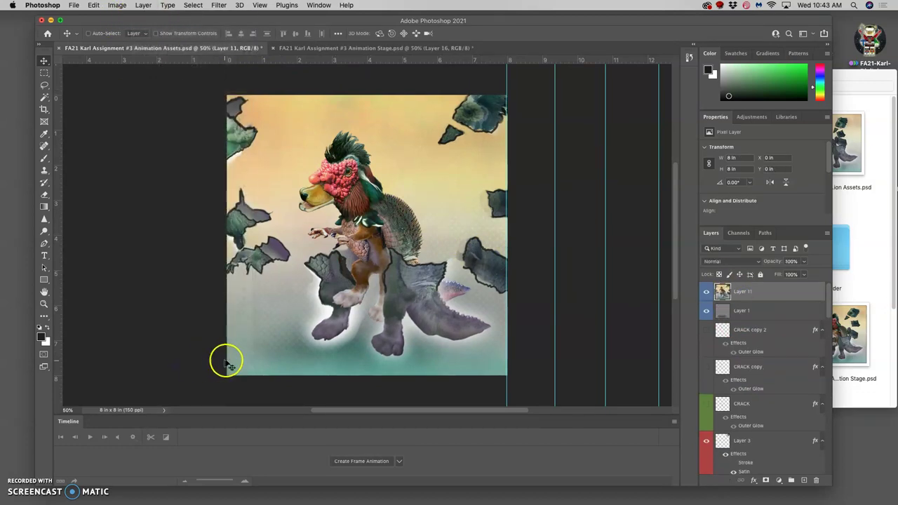
pyautogui.click(192, 6)
pyautogui.click(194, 16)
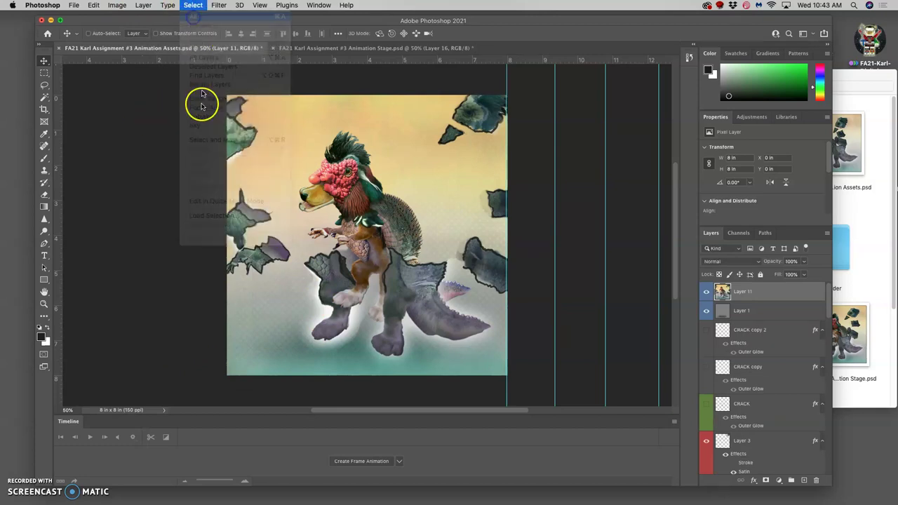
pyautogui.press('super+c')
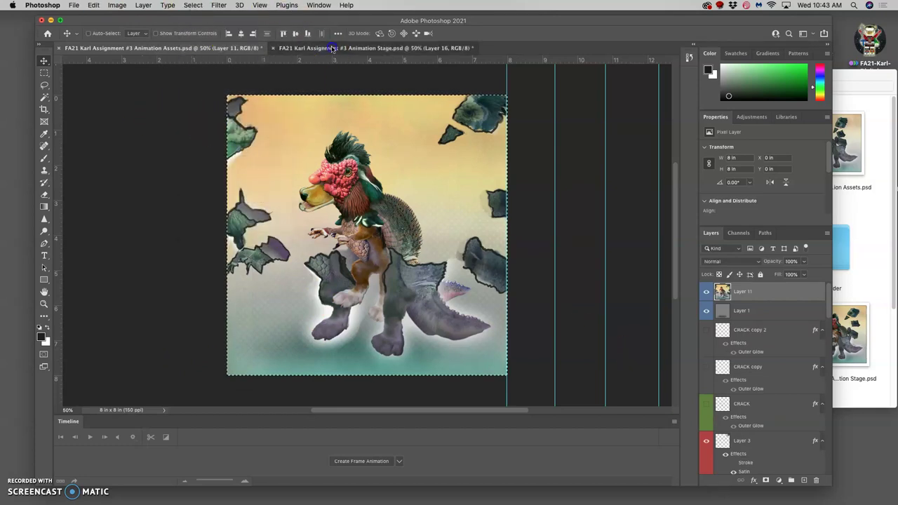
# Paste the frame into Animation Stage as Layer 17 and toggle its visibility to compare frames.
pyautogui.click(376, 47)
pyautogui.press('super+v')
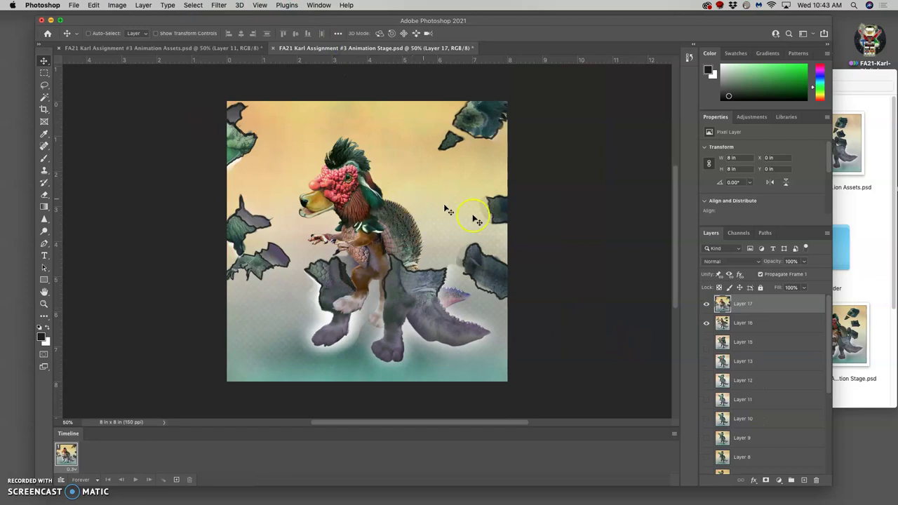
pyautogui.moveTo(743, 303)
pyautogui.mouseDown()
pyautogui.moveTo(728, 340)
pyautogui.moveTo(343, 265)
pyautogui.moveTo(641, 313)
pyautogui.mouseUp()
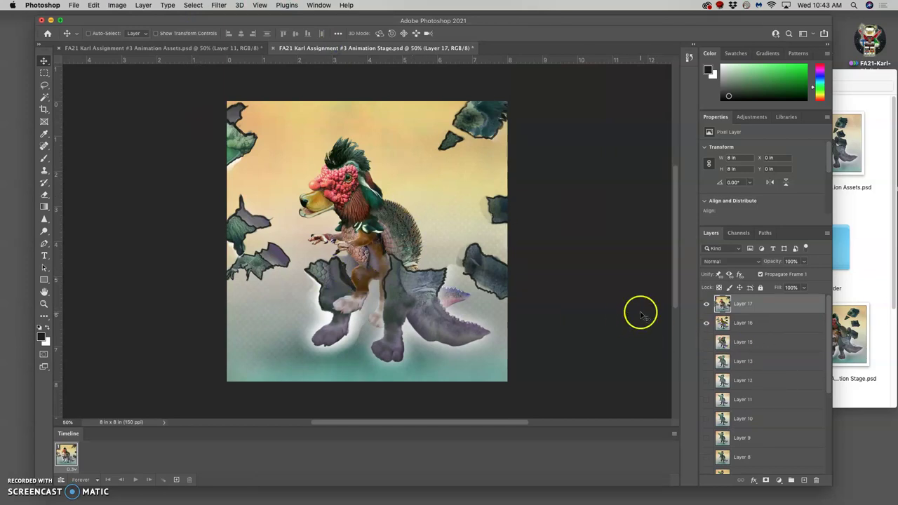
pyautogui.click(706, 304)
pyautogui.click(705, 304)
pyautogui.click(706, 304)
pyautogui.click(706, 304)
pyautogui.click(706, 304)
pyautogui.click(706, 304)
pyautogui.click(706, 304)
pyautogui.click(706, 304)
pyautogui.click(706, 304)
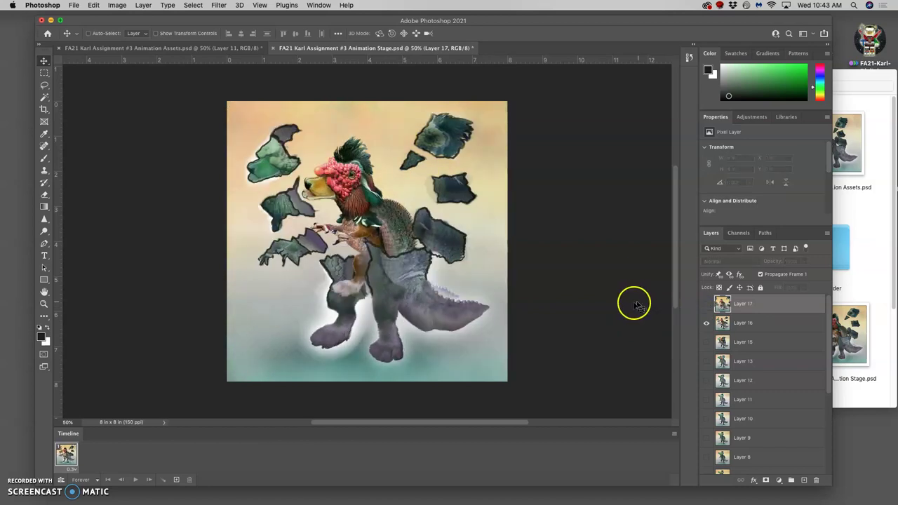
pyautogui.click(225, 47)
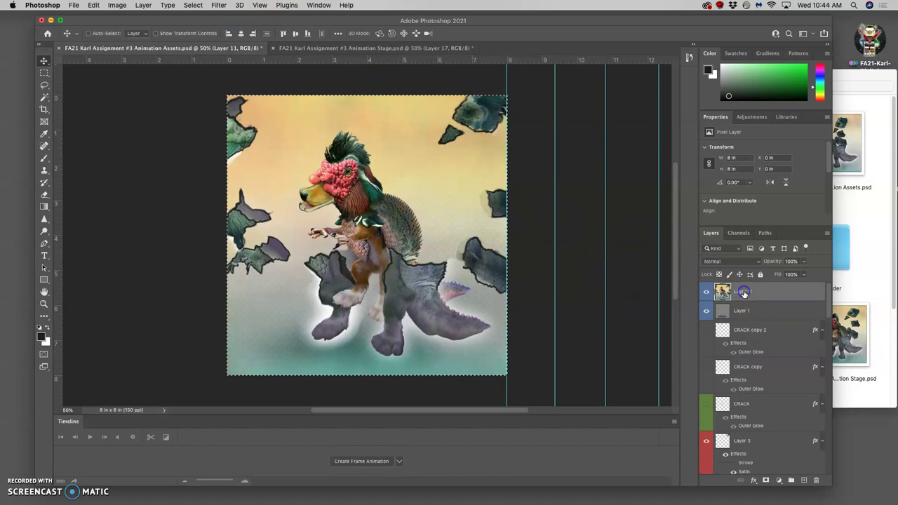
# Delete the merged Layer 11 from the Animation Assets file.
pyautogui.press('Delete')
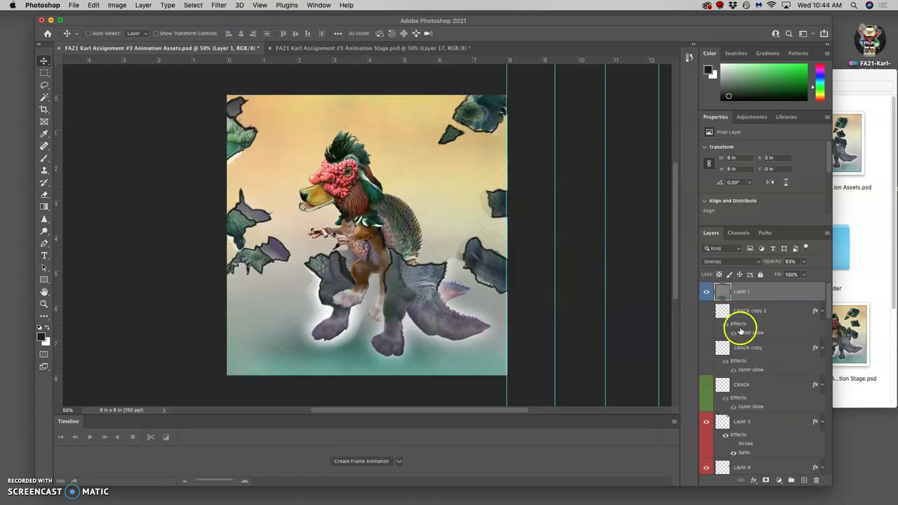
pyautogui.scroll(-5, 741, 351)
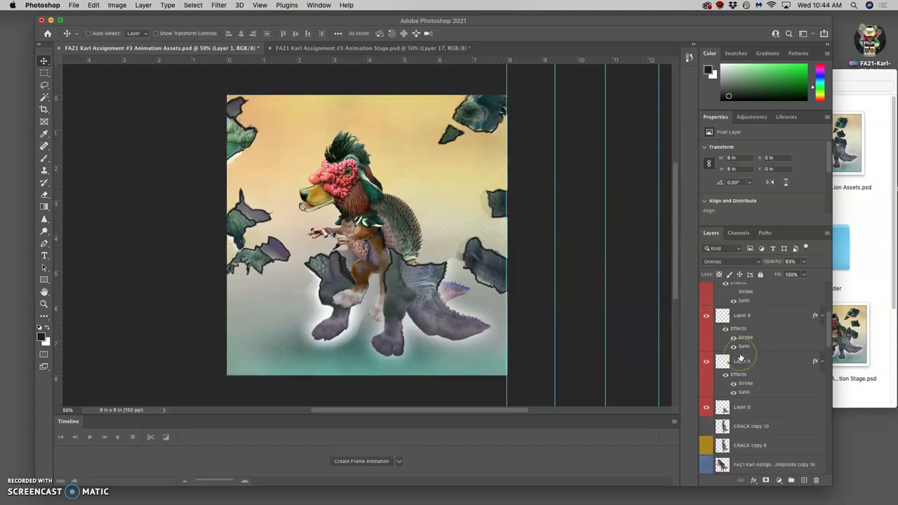
pyautogui.scroll(-6, 740, 359)
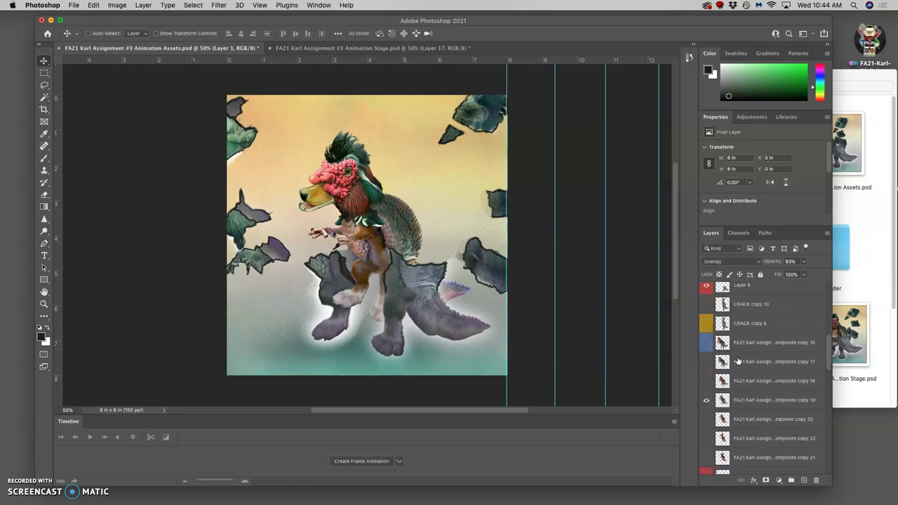
# Toggle the composite copy layers so copy 18's creature pose shows instead of copy 19's.
pyautogui.click(706, 382)
pyautogui.click(705, 383)
pyautogui.click(705, 360)
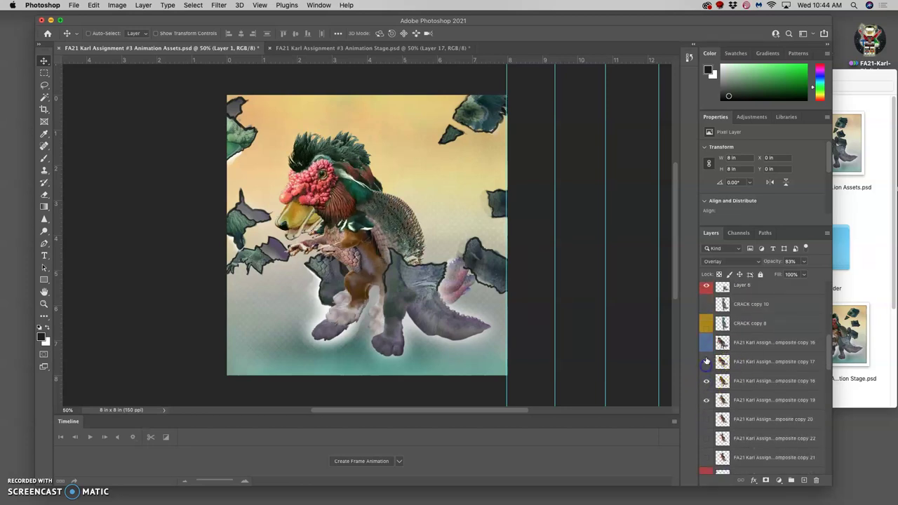
pyautogui.click(706, 358)
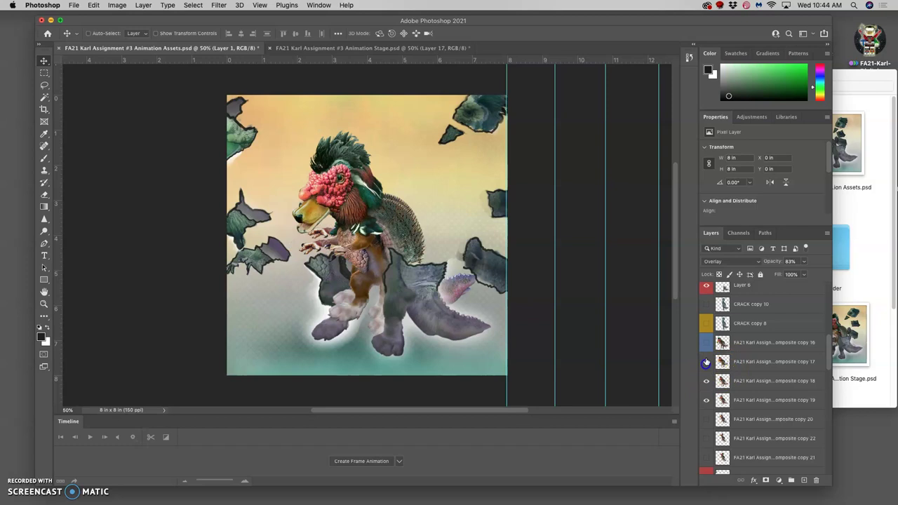
pyautogui.click(706, 362)
pyautogui.click(706, 344)
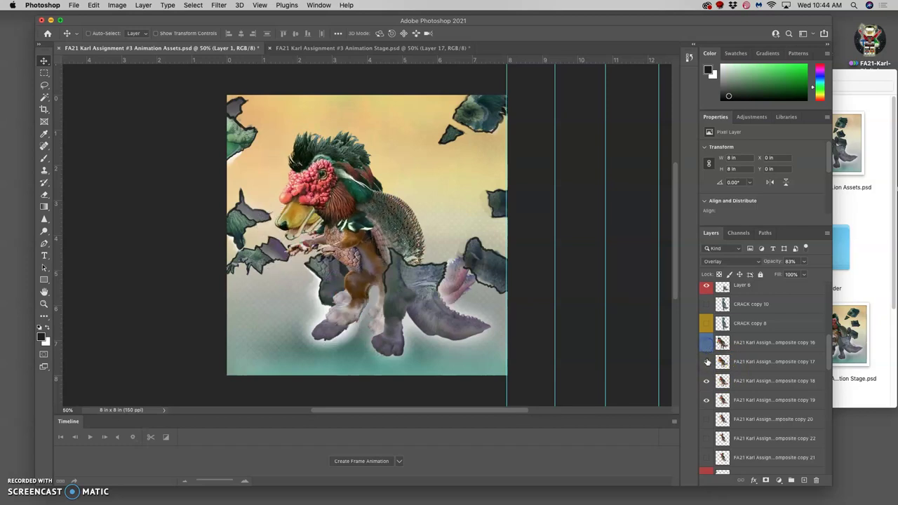
pyautogui.click(706, 362)
pyautogui.click(706, 381)
pyautogui.click(707, 400)
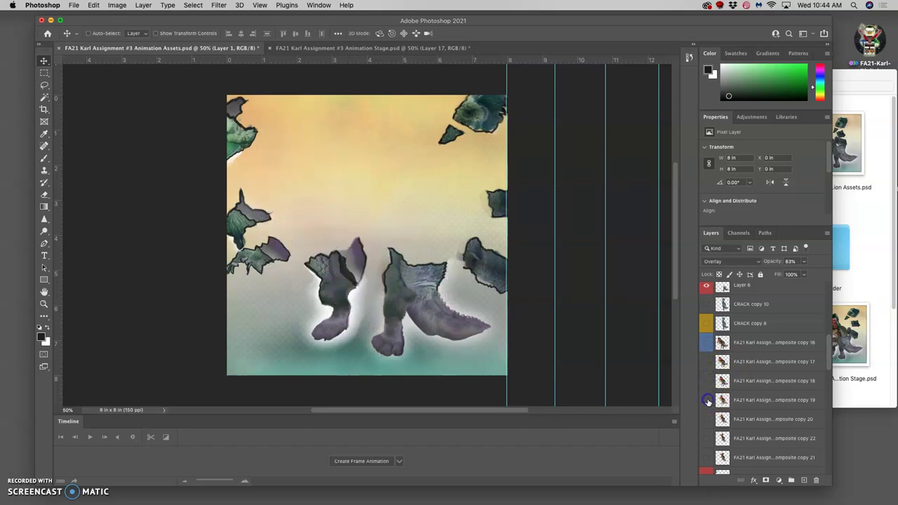
pyautogui.click(706, 400)
pyautogui.click(706, 381)
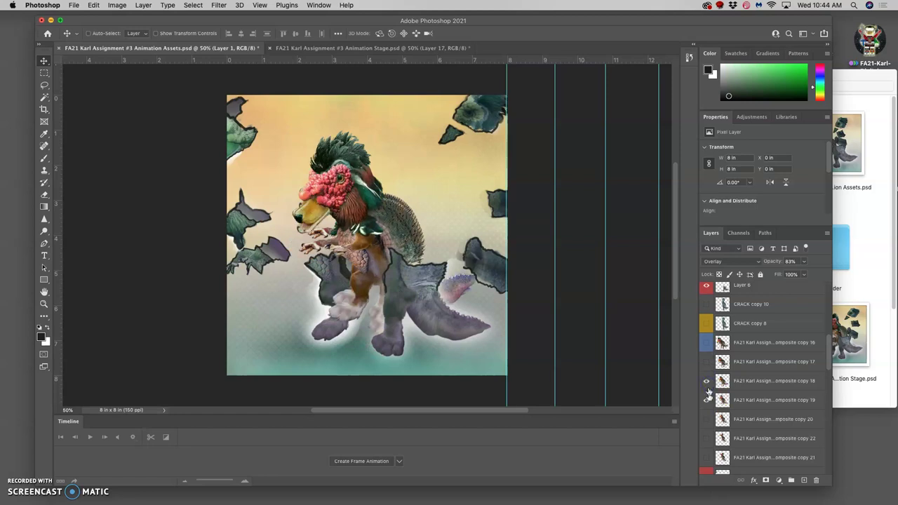
pyautogui.click(707, 400)
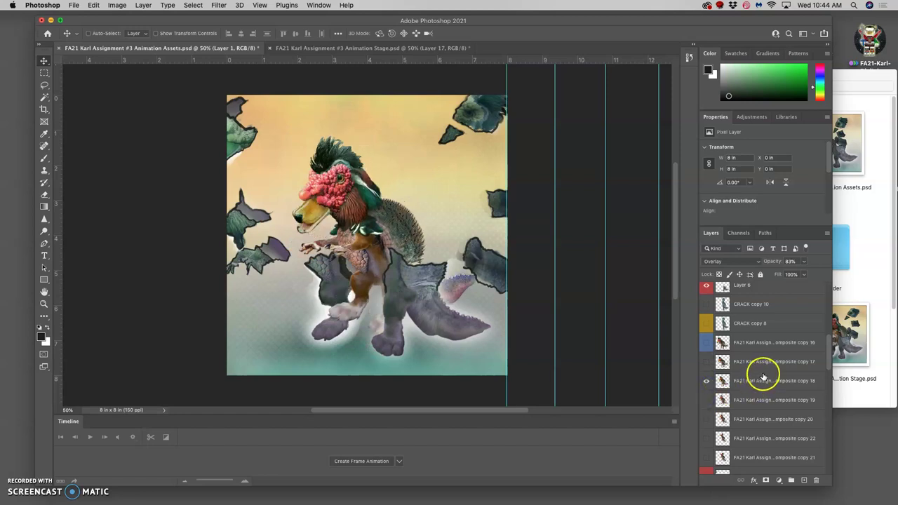
pyautogui.scroll(-10, 764, 376)
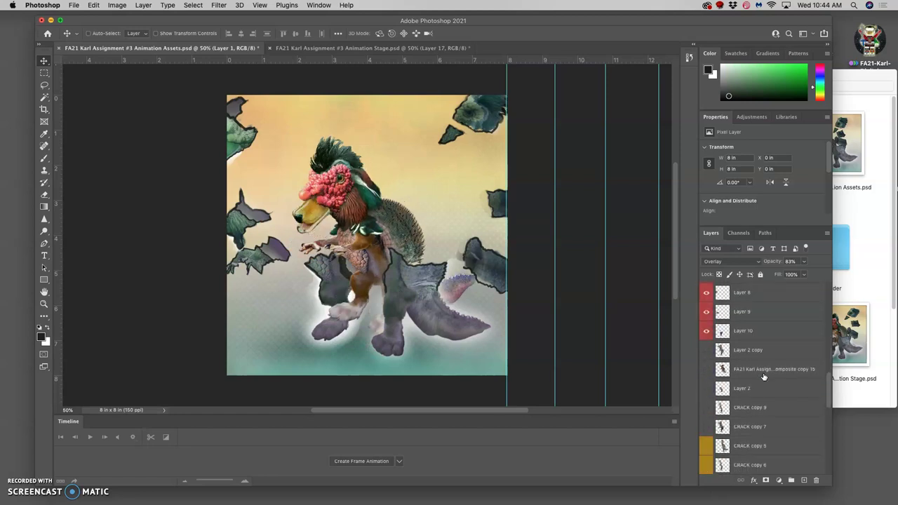
# Hide the top-left shell shard on Layer 7 after checking Layer 8's fragment.
pyautogui.scroll(3, 763, 377)
pyautogui.click(750, 330)
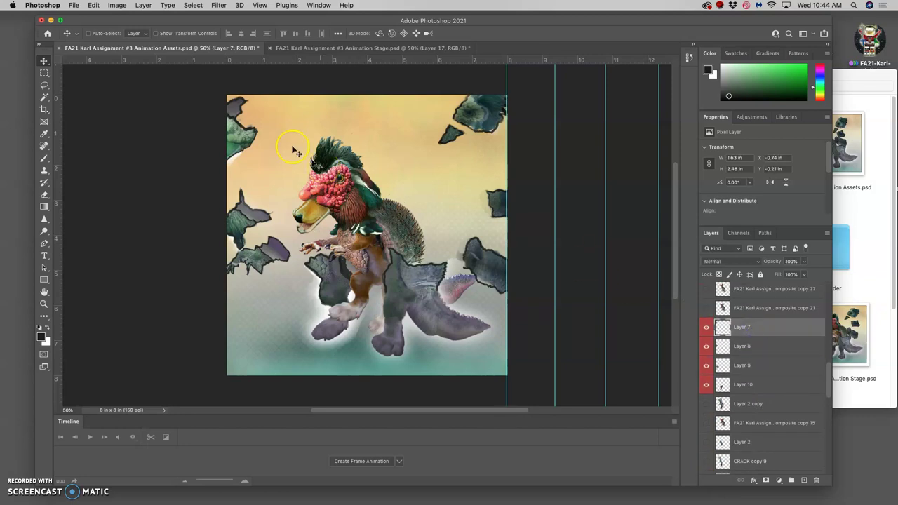
pyautogui.click(706, 328)
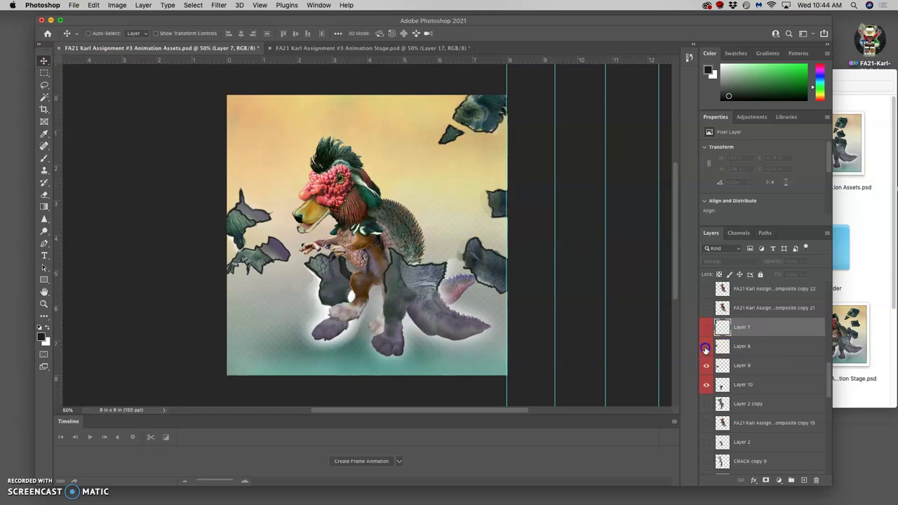
pyautogui.click(706, 348)
pyautogui.click(706, 349)
pyautogui.click(706, 329)
# Push Layer 8's shard left to the canvas edge, undoing a trial move of Layer 10.
pyautogui.click(773, 349)
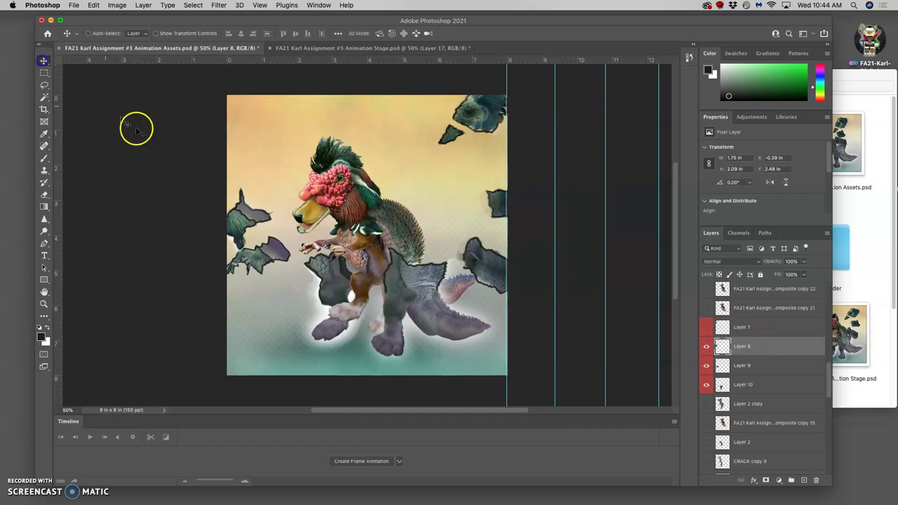
pyautogui.moveTo(237, 206); pyautogui.dragTo(213, 200)
pyautogui.click(753, 372)
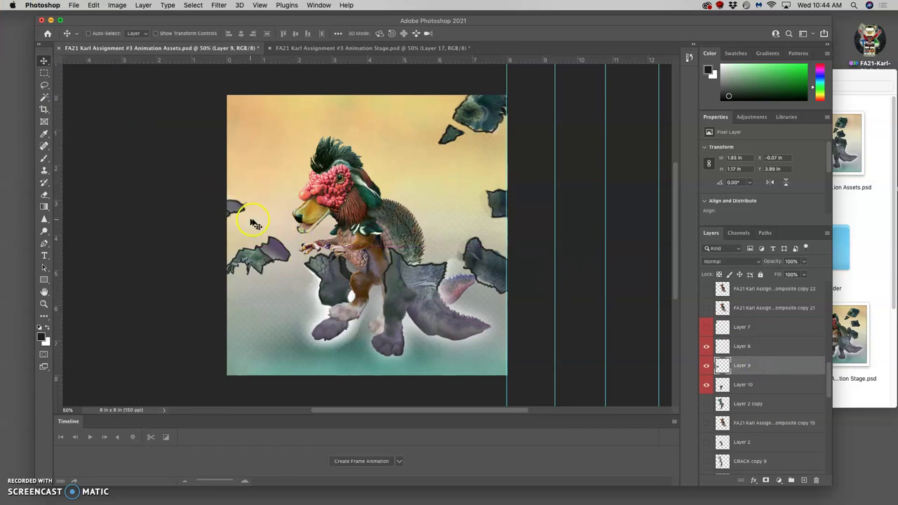
pyautogui.click(761, 385)
pyautogui.moveTo(270, 269); pyautogui.dragTo(239, 270)
pyautogui.press('super+z')
pyautogui.click(762, 366)
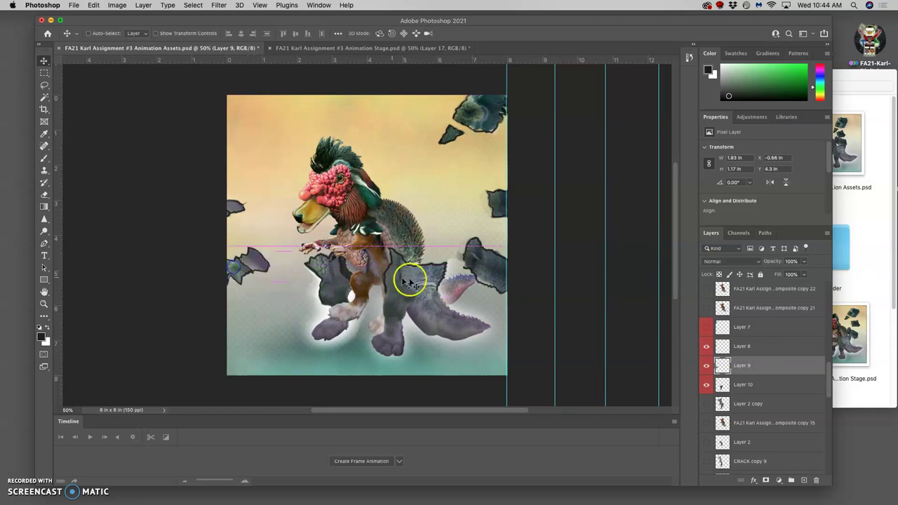
pyautogui.click(746, 347)
pyautogui.click(328, 238)
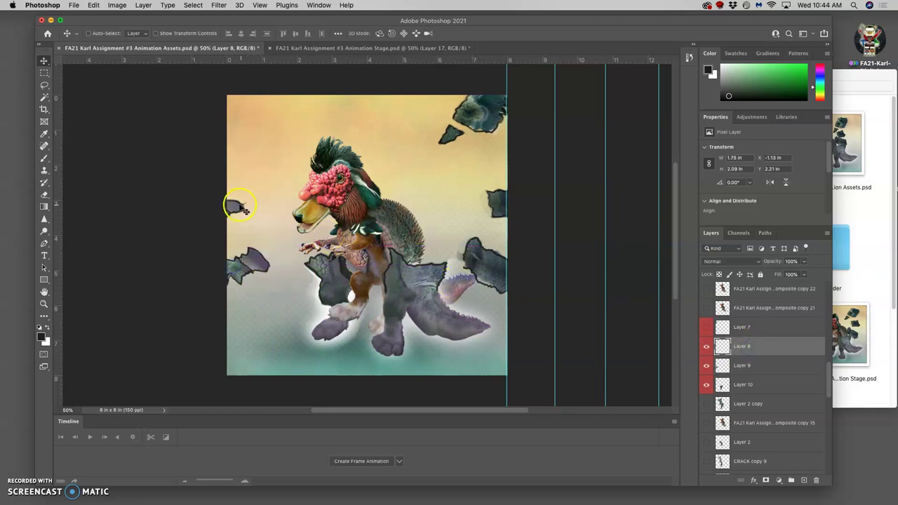
pyautogui.moveTo(239, 205); pyautogui.dragTo(222, 205)
pyautogui.click(328, 224)
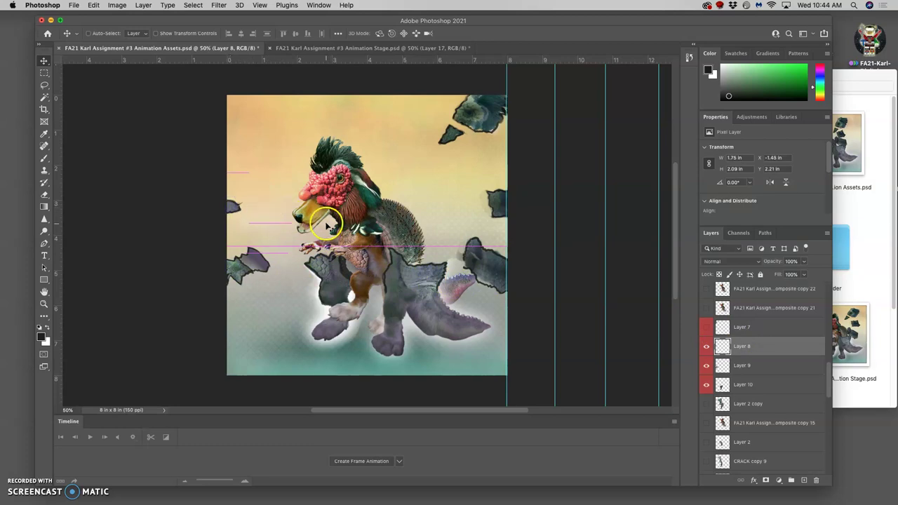
# Rotate Layer 8's shard about -12° and commit the transform.
pyautogui.press('super+t')
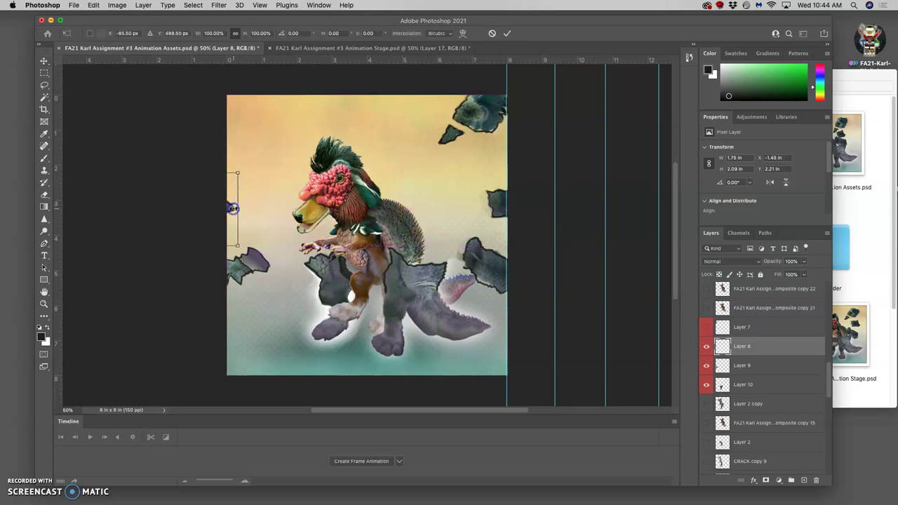
pyautogui.moveTo(243, 168); pyautogui.dragTo(235, 157)
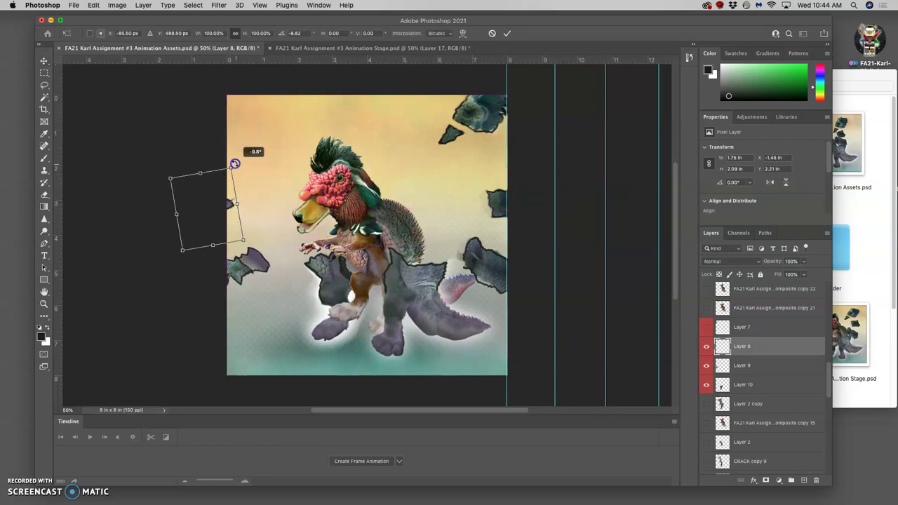
pyautogui.doubleClick(237, 207)
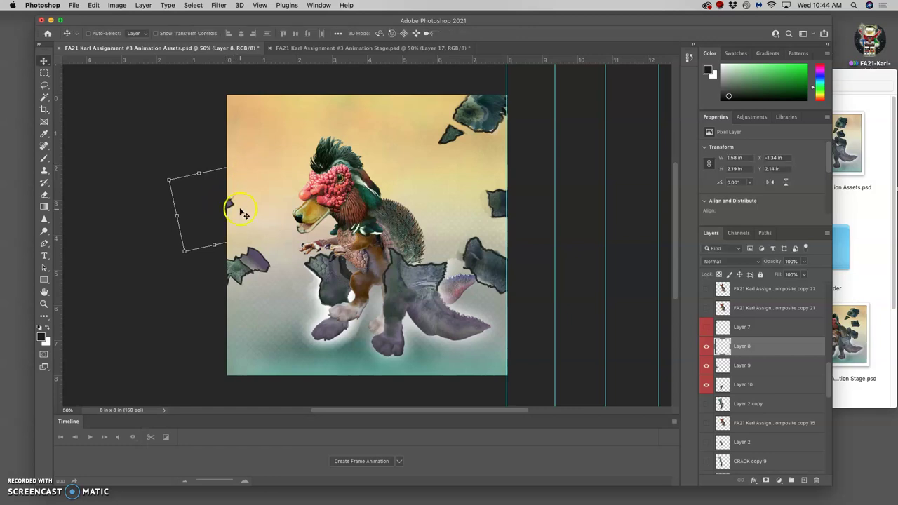
# Rotate Layer 10's shard about -51°, scale it to 92.67%, and skew it across the hand.
pyautogui.click(44, 85)
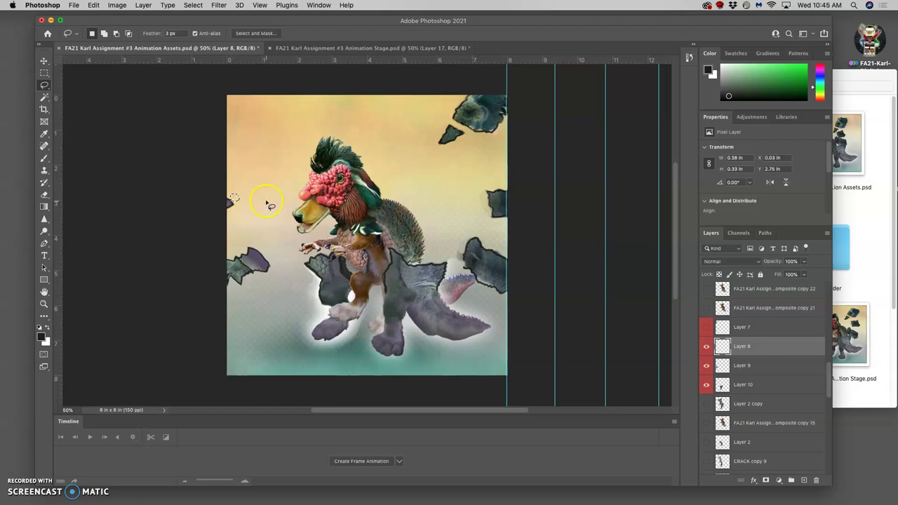
pyautogui.click(739, 387)
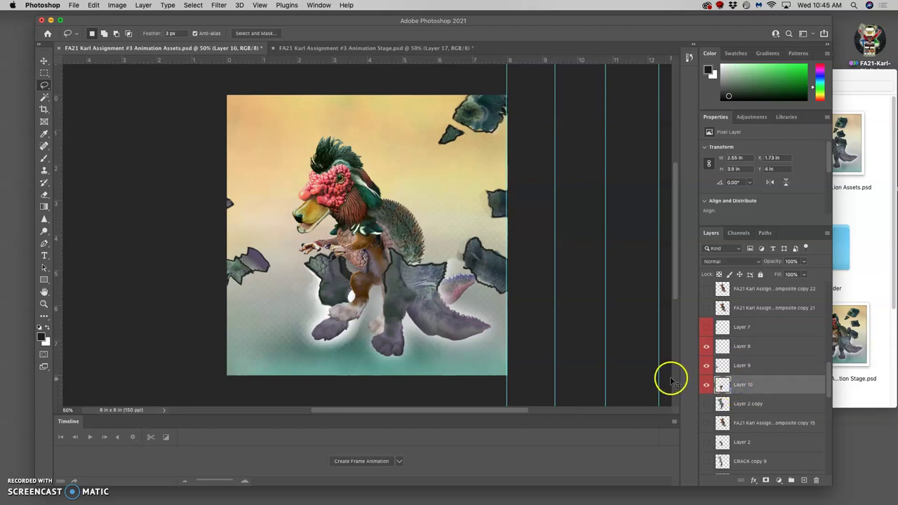
pyautogui.press('super+t')
pyautogui.moveTo(379, 240); pyautogui.dragTo(322, 243)
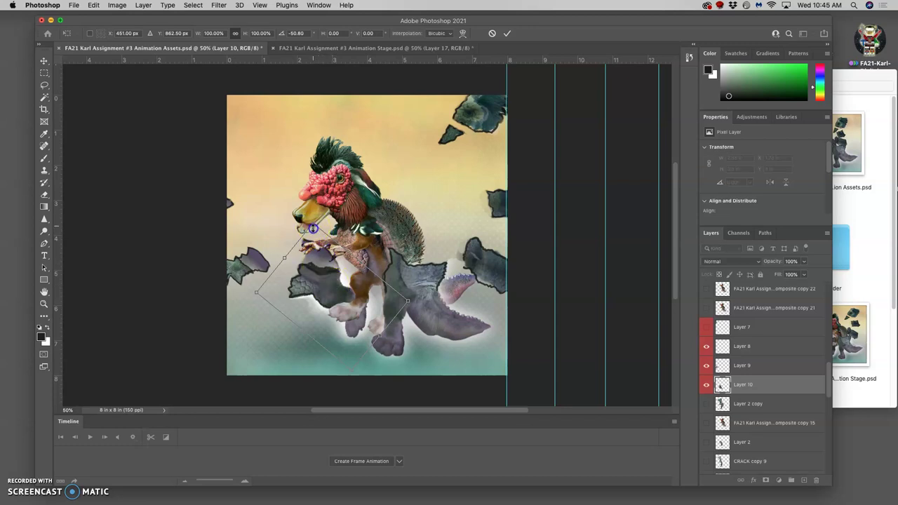
pyautogui.moveTo(312, 226); pyautogui.dragTo(320, 247)
pyautogui.rightClick(320, 267)
pyautogui.click(341, 302)
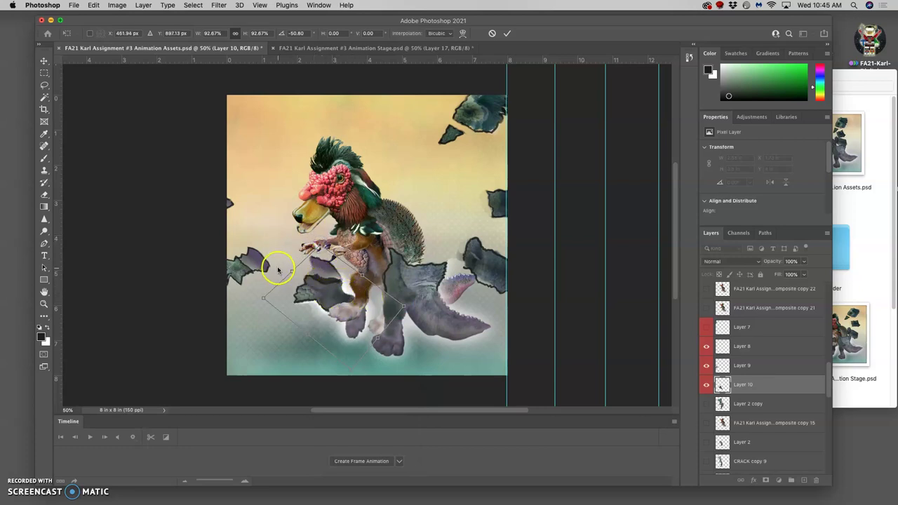
pyautogui.press('Return')
pyautogui.click(44, 160)
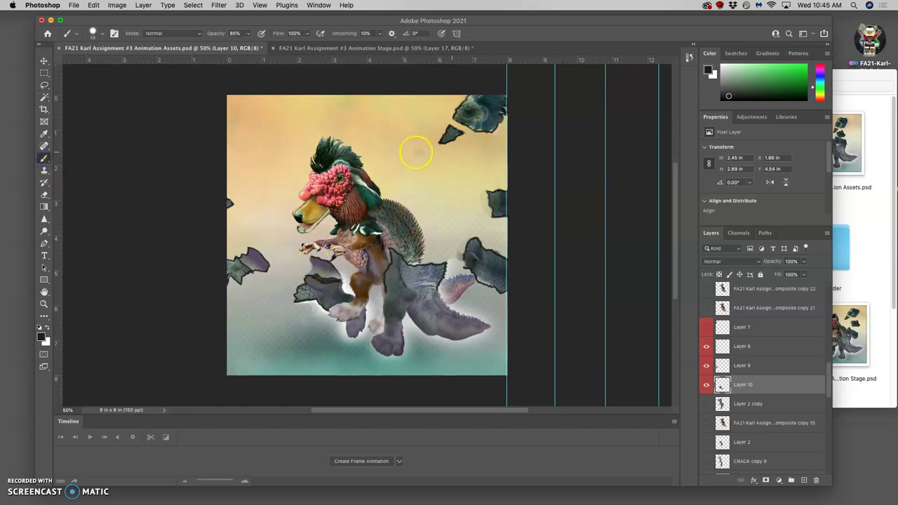
# Burn the Layer 10 shard beside the creature's leg darker with Shadows range at 16% exposure.
pyautogui.click(313, 257)
pyautogui.click(312, 272)
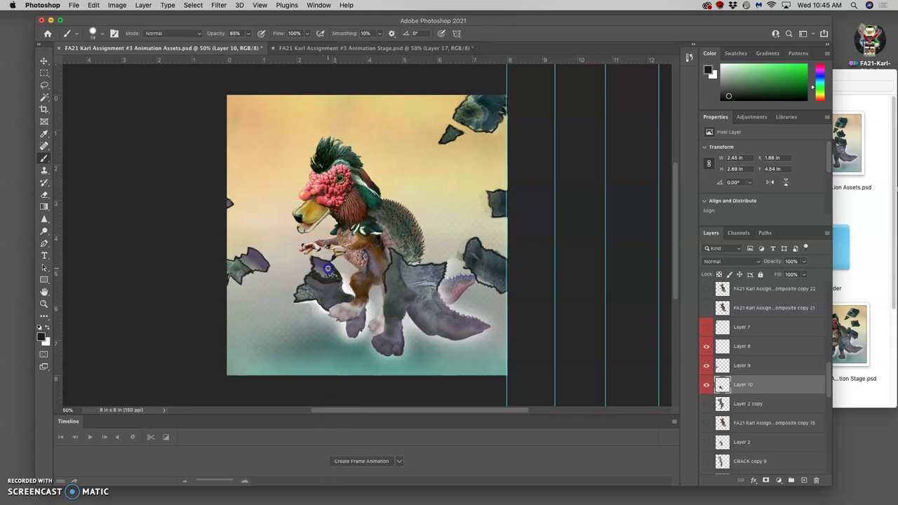
pyautogui.click(44, 232)
pyautogui.rightClick(44, 231)
pyautogui.click(65, 237)
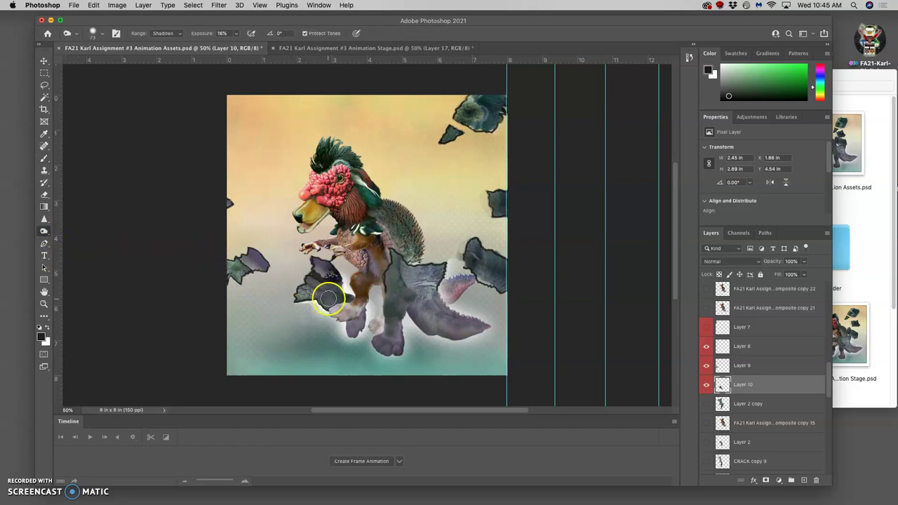
pyautogui.moveTo(327, 298); pyautogui.dragTo(315, 282)
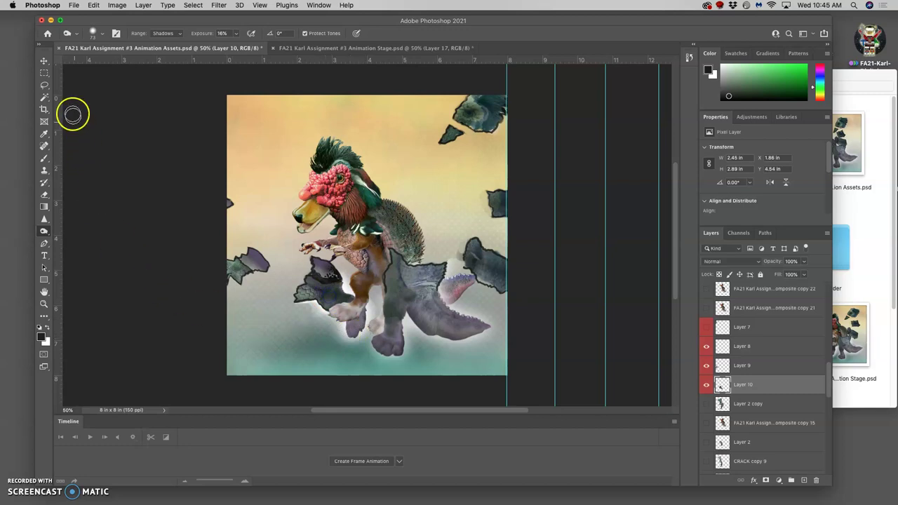
pyautogui.moveTo(322, 242); pyautogui.dragTo(319, 266)
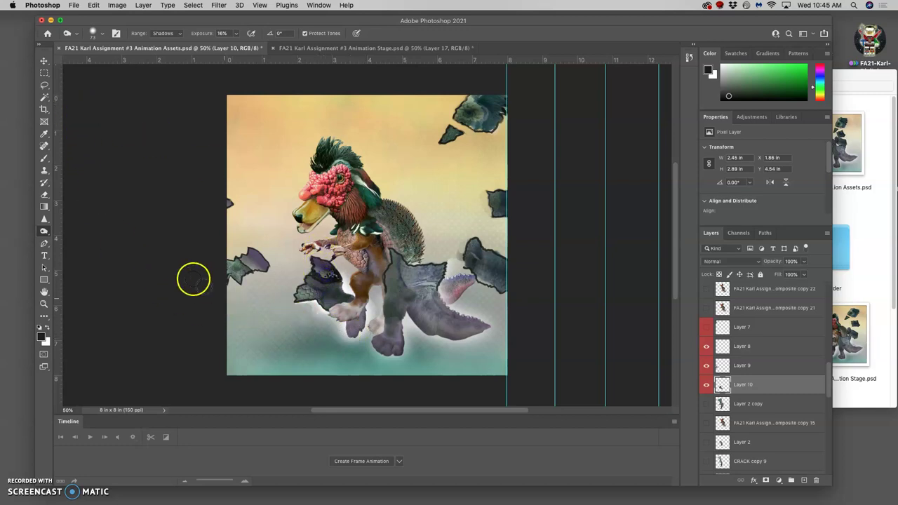
pyautogui.click(45, 60)
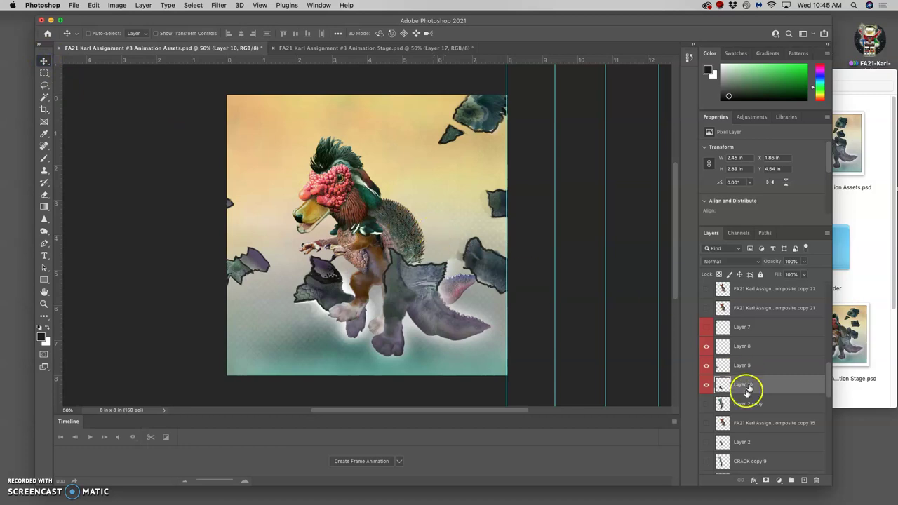
# Move the Layer 10 shard left to X 1.09 in, Y 4.65 in, using Layer 2 copy as reference.
pyautogui.click(706, 404)
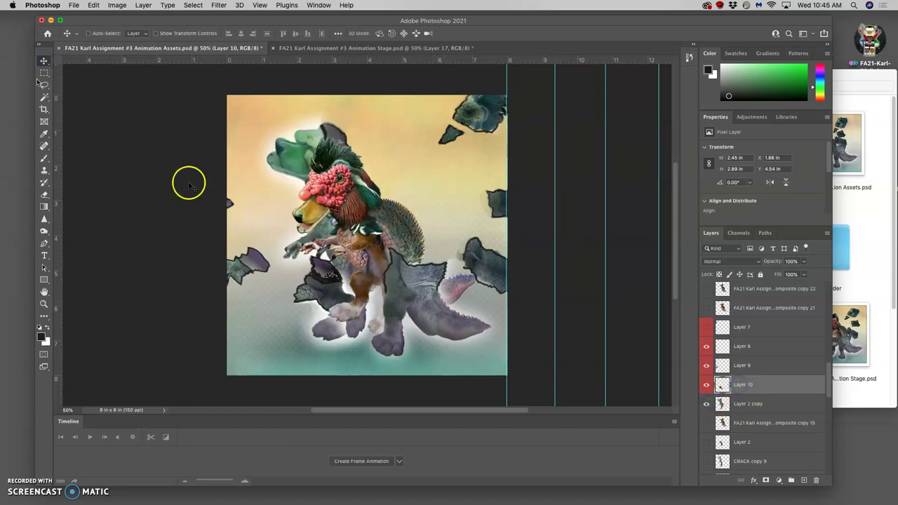
pyautogui.moveTo(302, 295)
pyautogui.mouseDown()
pyautogui.moveTo(321, 267)
pyautogui.moveTo(298, 295)
pyautogui.mouseUp()
pyautogui.click(375, 307)
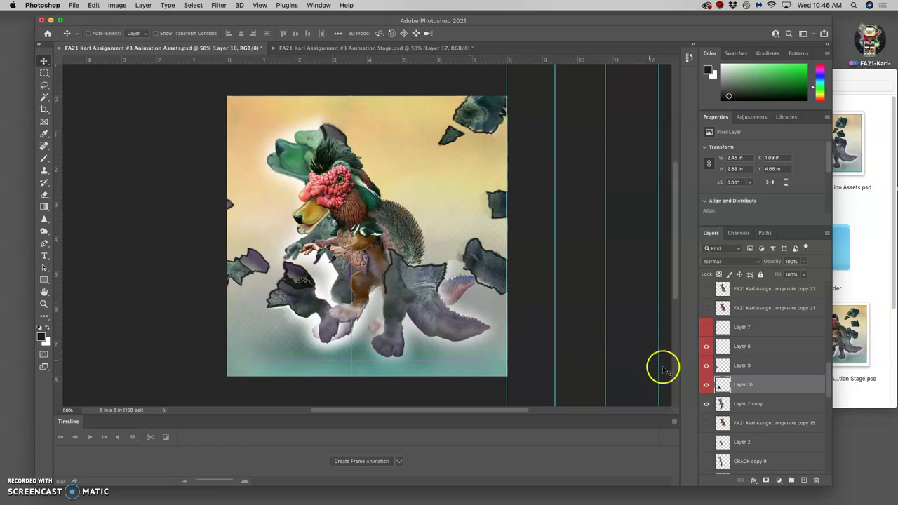
pyautogui.click(739, 384)
pyautogui.scroll(-3, 739, 384)
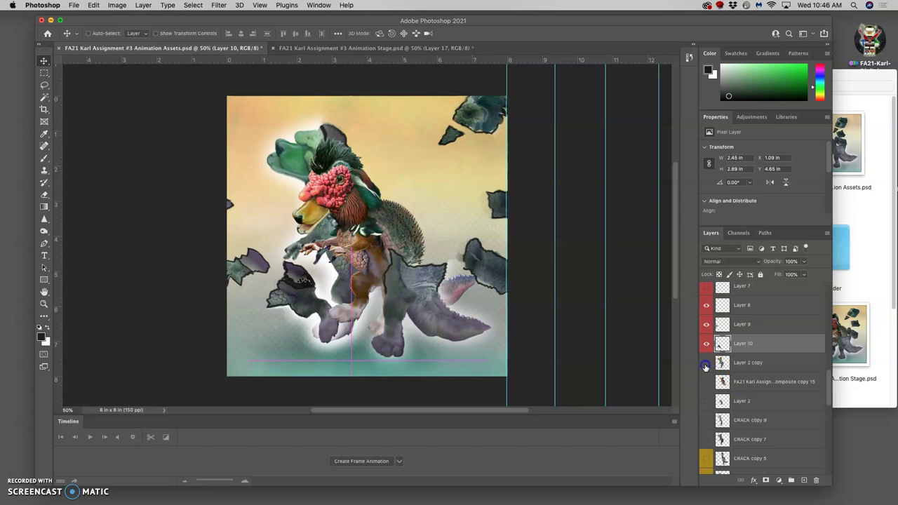
pyautogui.click(707, 363)
pyautogui.scroll(-1, 740, 415)
# Drag Layer 3's shard off the canvas, then hide the shards on Layers 3 and 4.
pyautogui.scroll(-10, 739, 415)
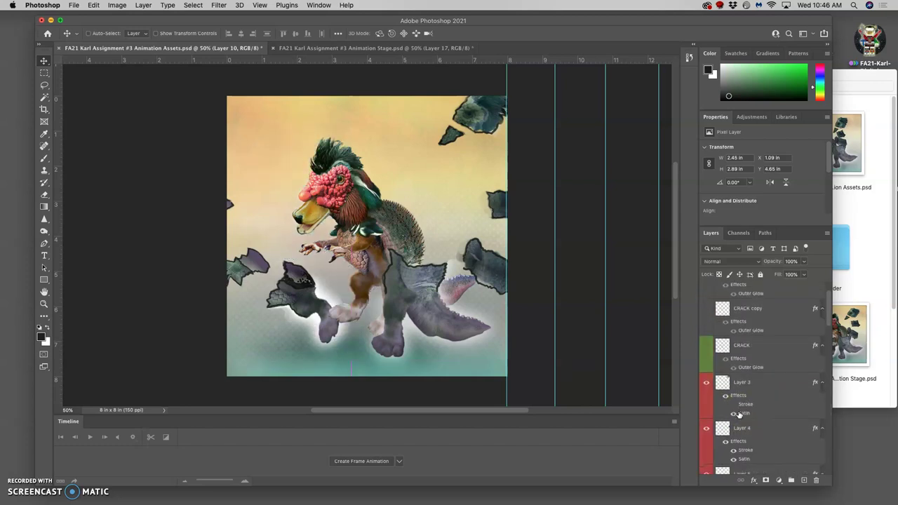
pyautogui.scroll(-1, 739, 415)
pyautogui.click(741, 379)
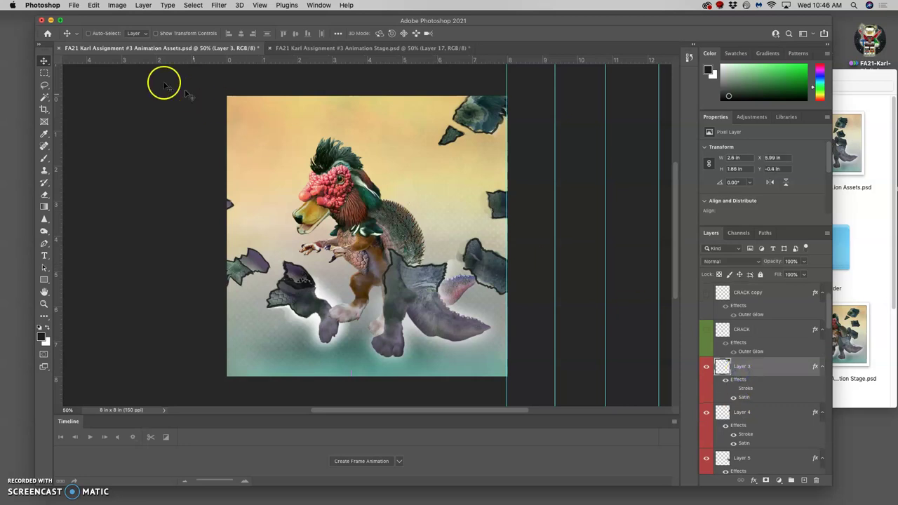
pyautogui.moveTo(374, 105); pyautogui.dragTo(602, 86)
pyautogui.click(739, 415)
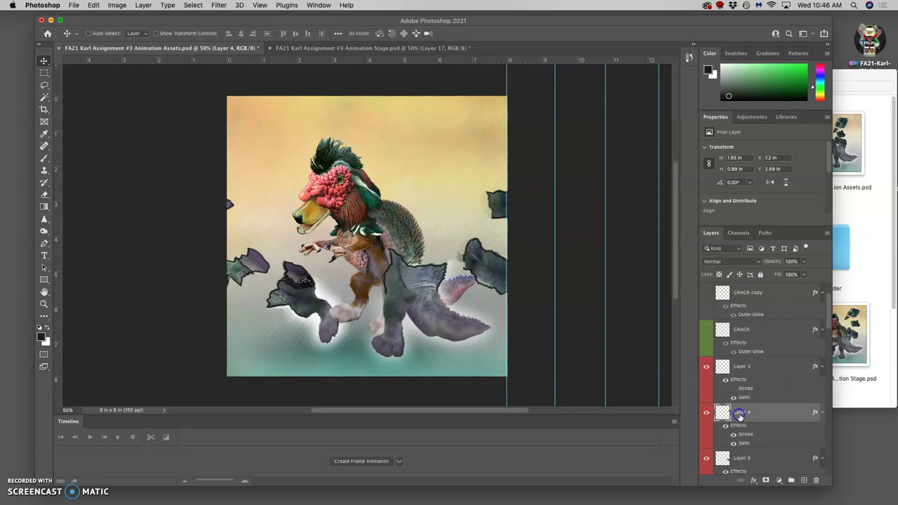
pyautogui.click(707, 366)
pyautogui.click(706, 415)
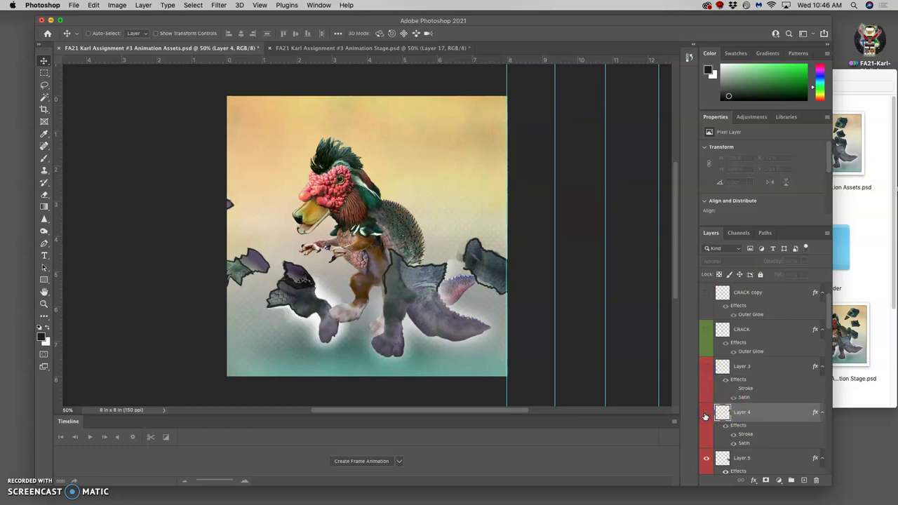
# Push the Layer 5 shard partly past the canvas's right edge.
pyautogui.click(729, 456)
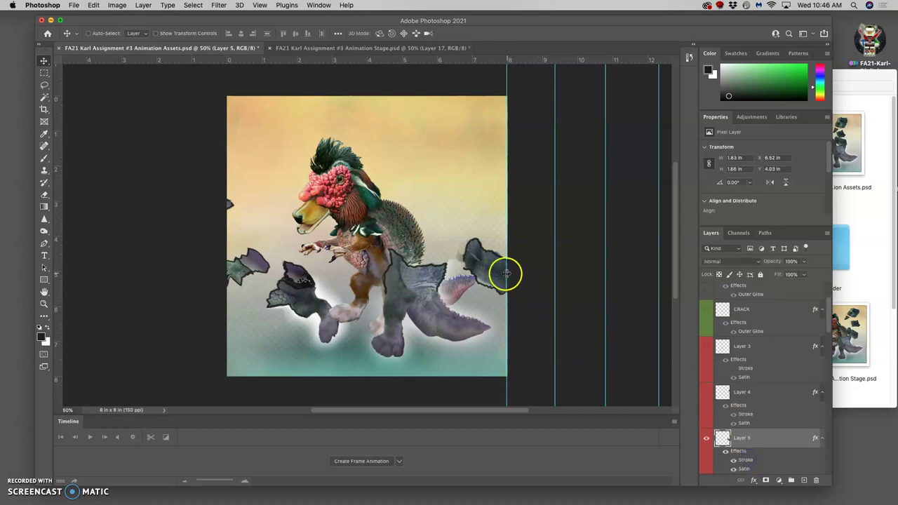
pyautogui.moveTo(491, 278); pyautogui.dragTo(521, 293)
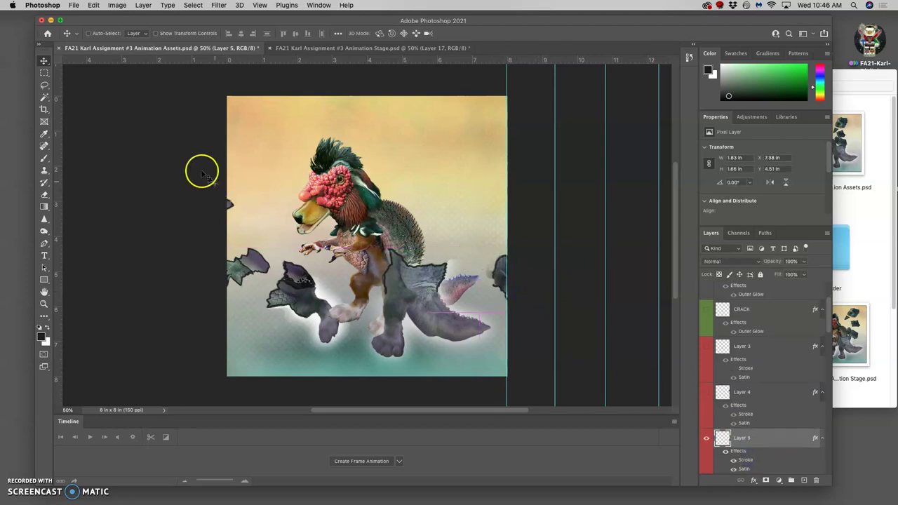
pyautogui.click(45, 86)
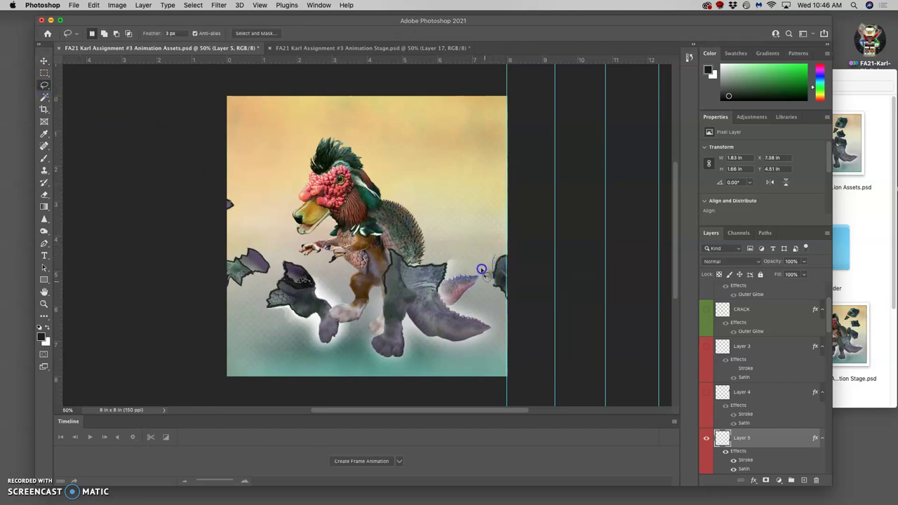
pyautogui.moveTo(486, 258); pyautogui.dragTo(484, 256)
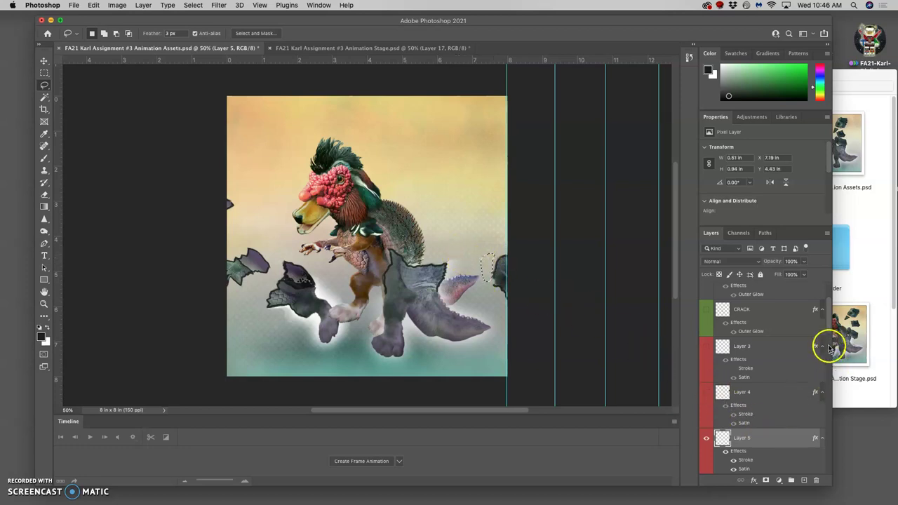
pyautogui.moveTo(827, 319); pyautogui.dragTo(827, 339)
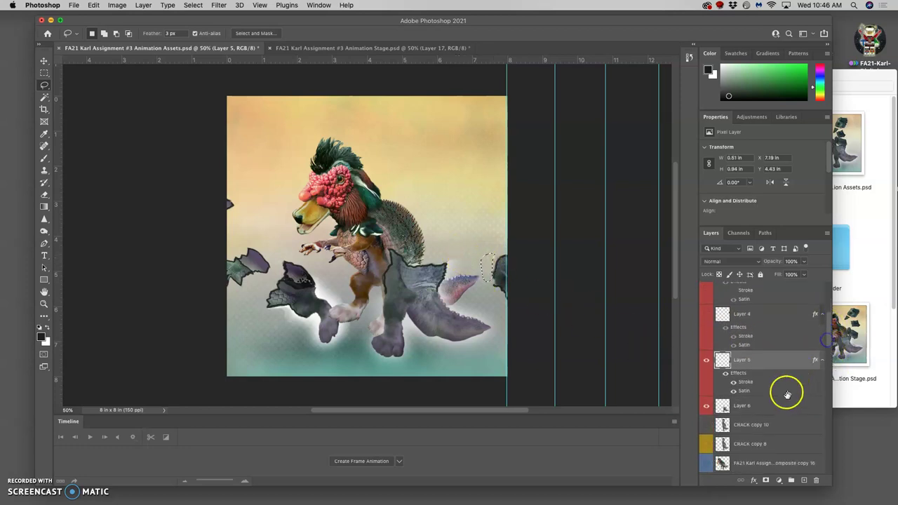
# Select Layer 6 and make trial lasso selections around the right-edge shard and tail spike.
pyautogui.click(771, 407)
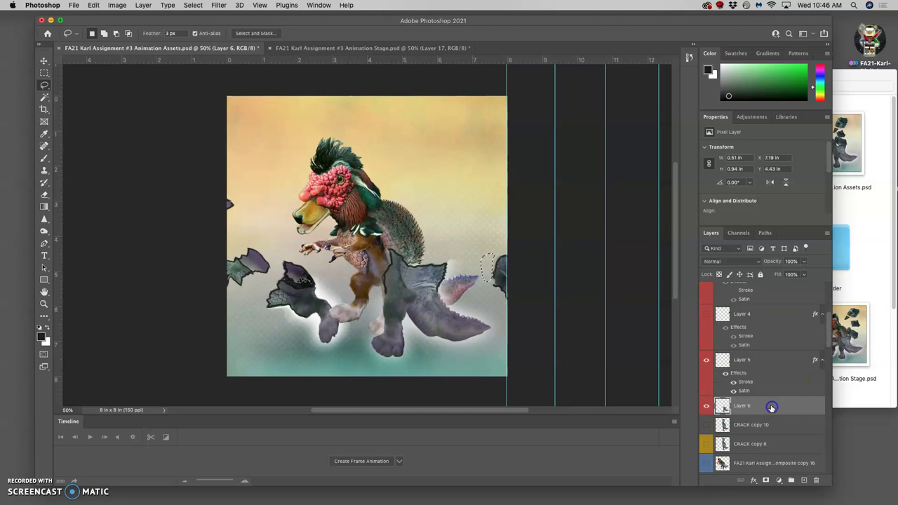
pyautogui.click(451, 261)
pyautogui.moveTo(463, 258)
pyautogui.mouseDown()
pyautogui.moveTo(486, 265)
pyautogui.moveTo(484, 254)
pyautogui.mouseUp()
pyautogui.click(545, 312)
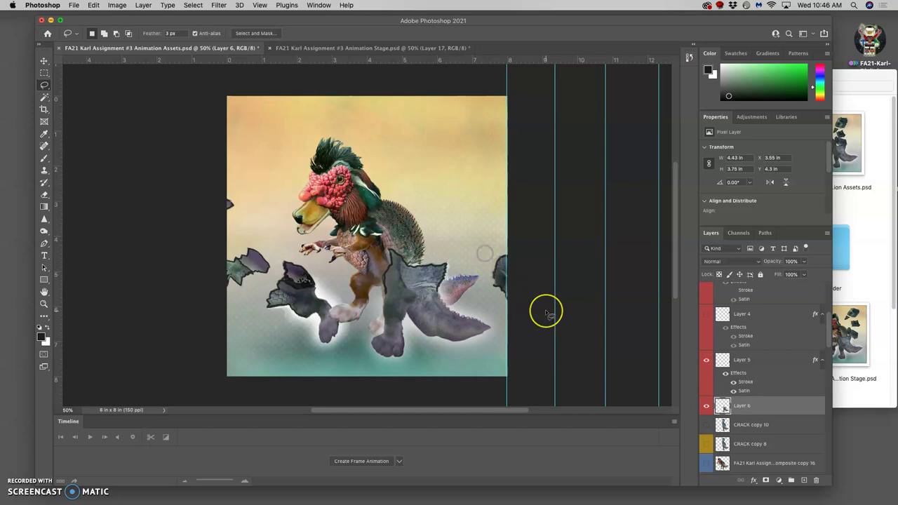
pyautogui.click(455, 257)
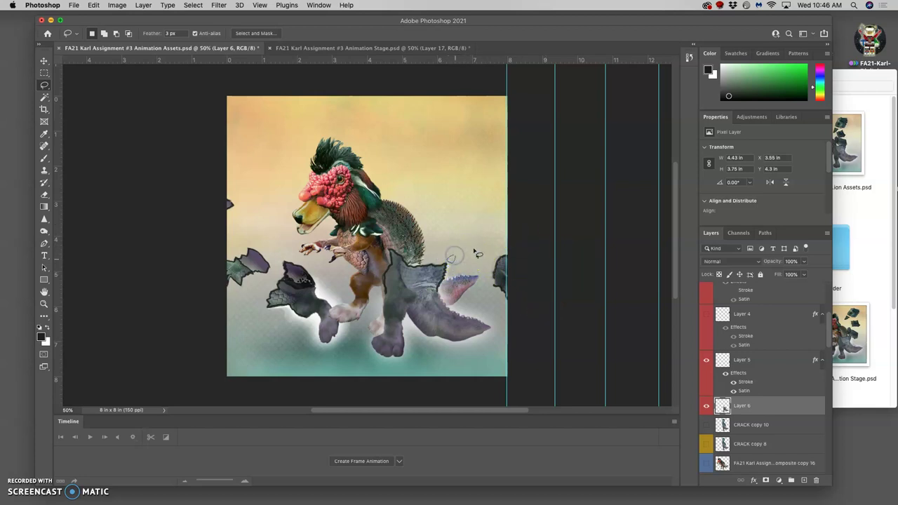
pyautogui.click(487, 241)
pyautogui.click(501, 236)
pyautogui.click(610, 313)
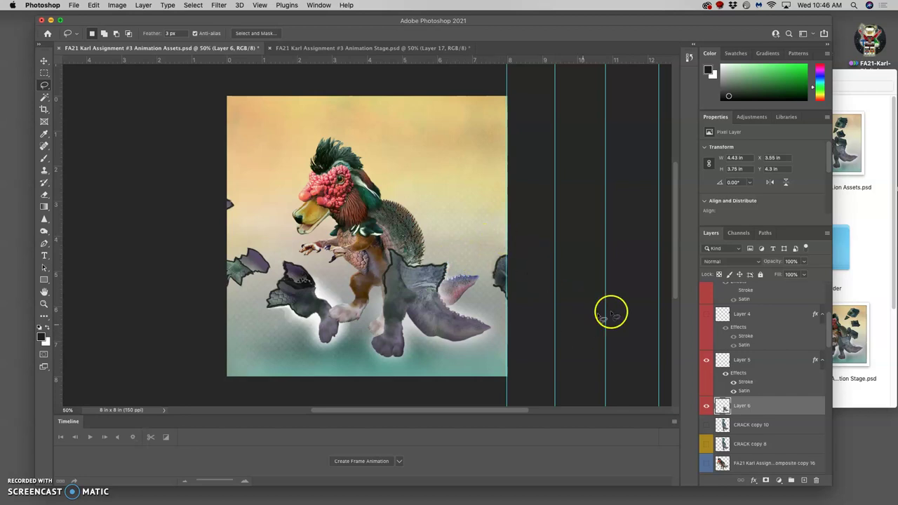
pyautogui.click(706, 360)
pyautogui.click(707, 361)
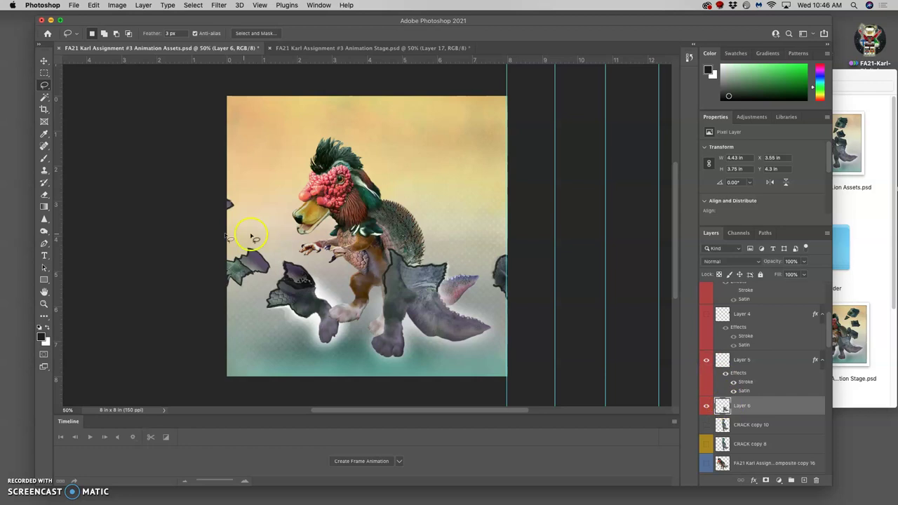
pyautogui.click(44, 159)
pyautogui.moveTo(503, 305); pyautogui.dragTo(494, 280)
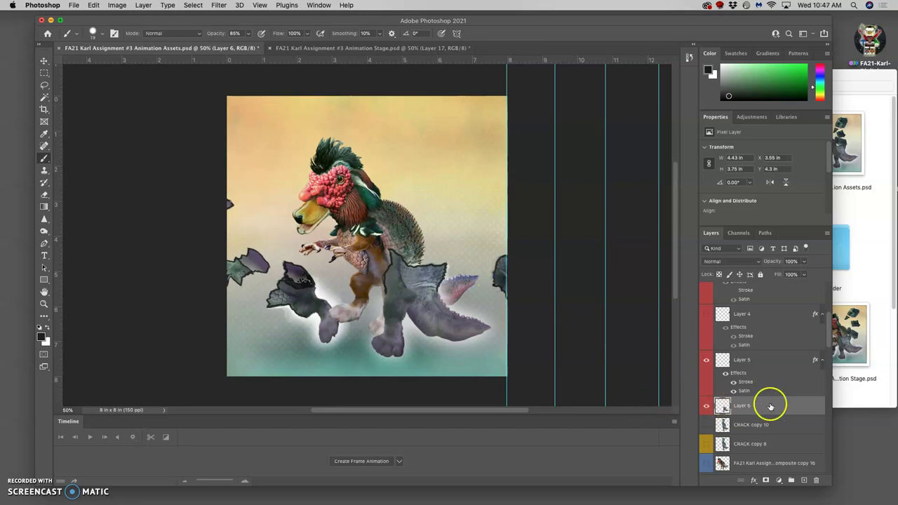
# Select Layer 6, show CRACK copy 10, and paint small dark marks on the creature's body and leg.
pyautogui.scroll(-5, 770, 405)
pyautogui.scroll(3, 769, 406)
pyautogui.click(746, 370)
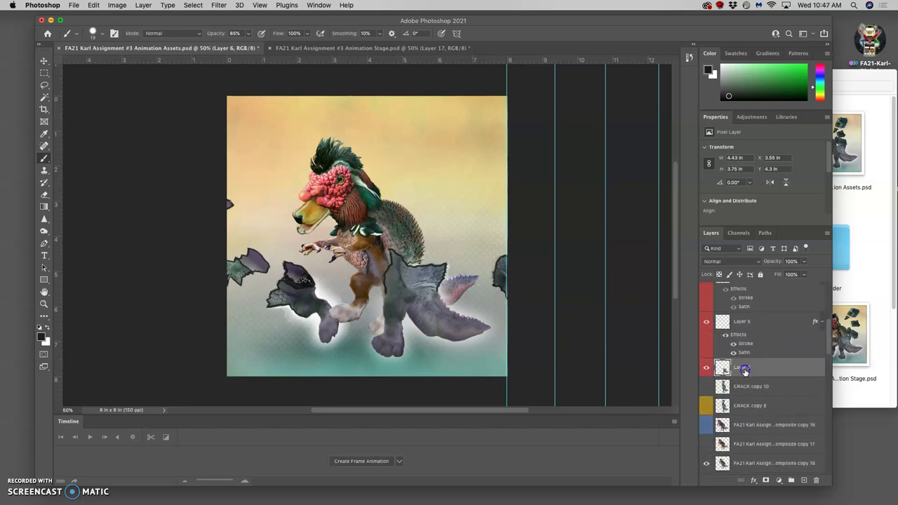
pyautogui.click(706, 386)
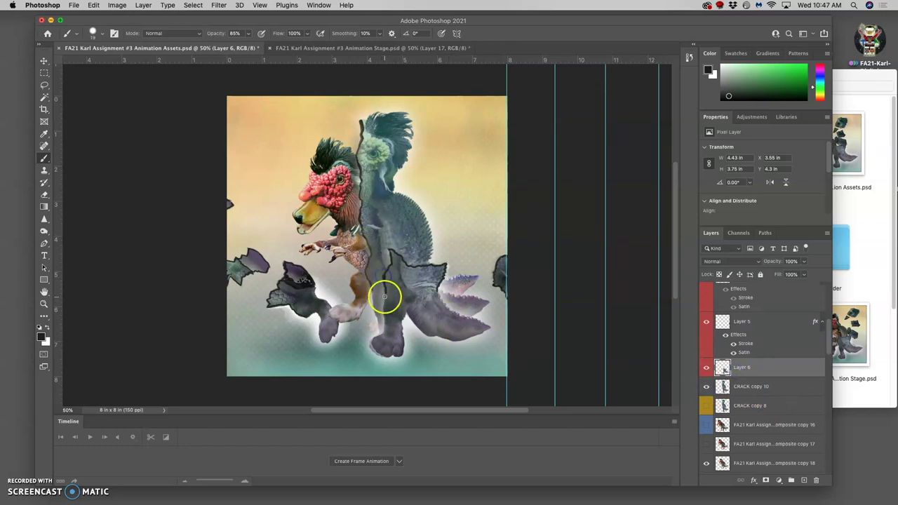
pyautogui.click(385, 297)
pyautogui.click(405, 319)
# Free Transform the Layer 6 shell fragment and rotate it about 17 degrees.
pyautogui.hotkey('ctrl', 't')
pyautogui.rightClick(420, 297)
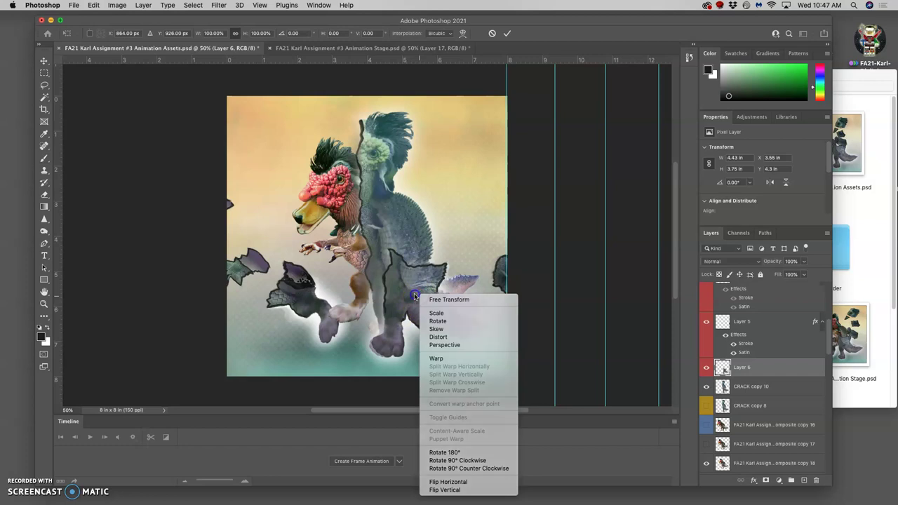
pyautogui.press('Escape')
pyautogui.press('Escape')
pyautogui.hotkey('ctrl', 't')
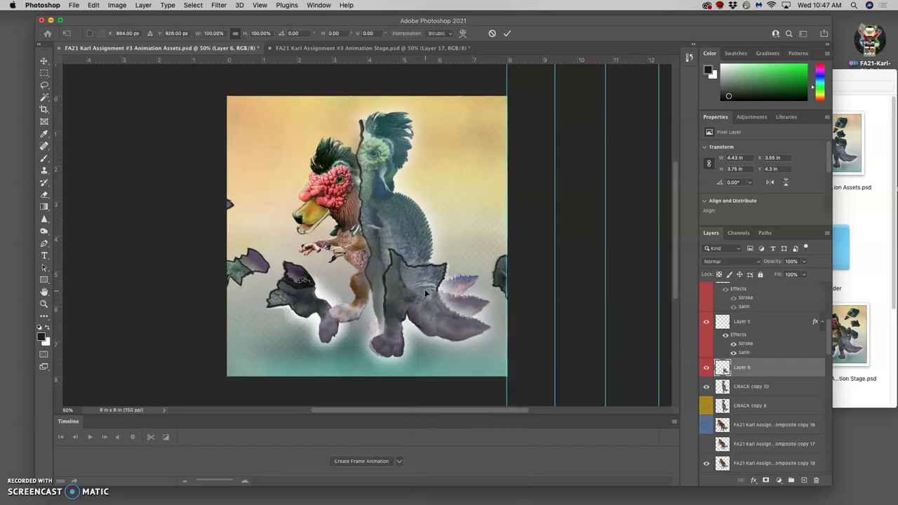
pyautogui.click(345, 244)
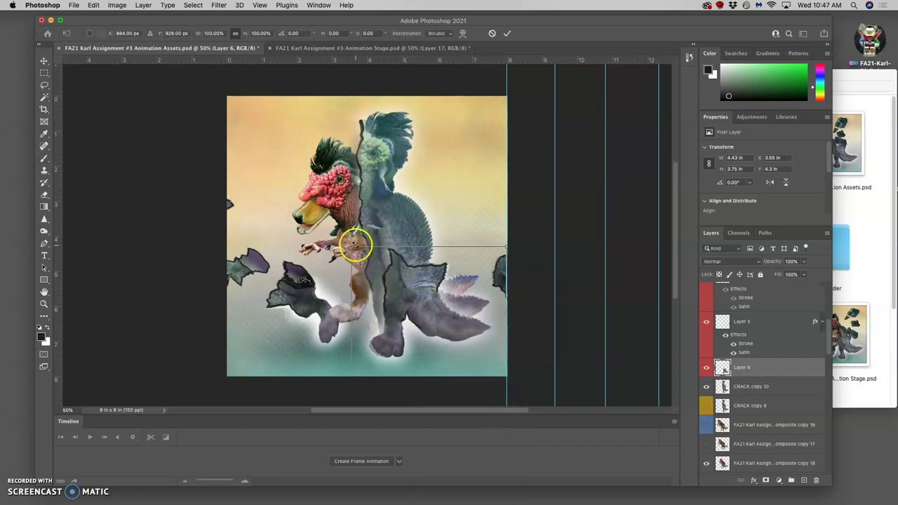
pyautogui.moveTo(347, 241); pyautogui.dragTo(385, 247)
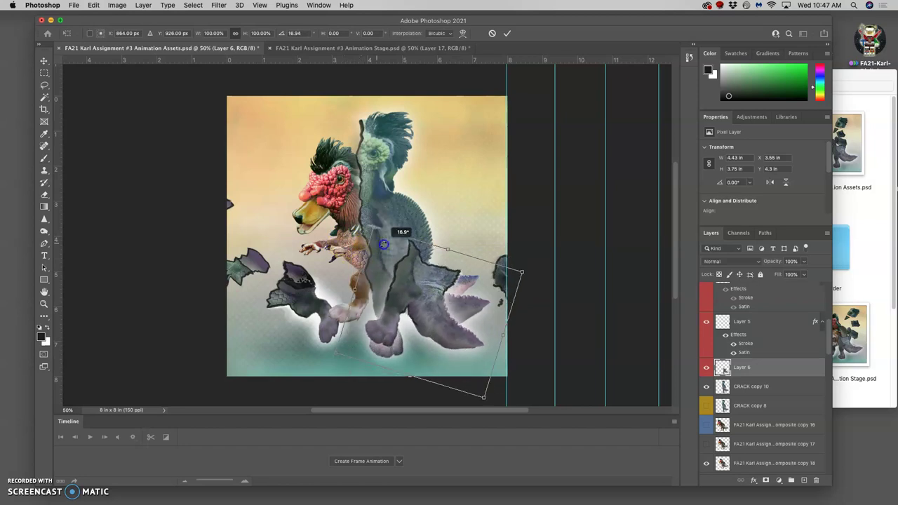
# Distort the fragment's three corners, move it right and down, and commit the transform.
pyautogui.rightClick(402, 263)
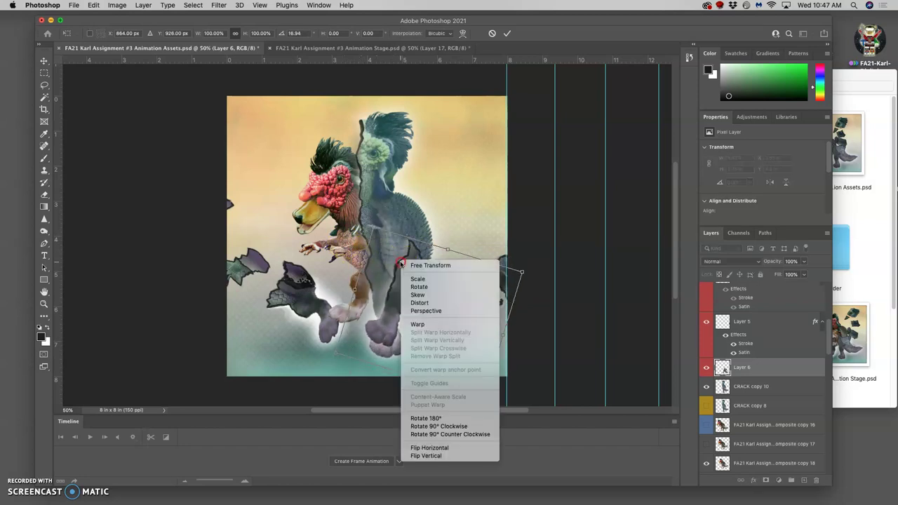
pyautogui.click(421, 303)
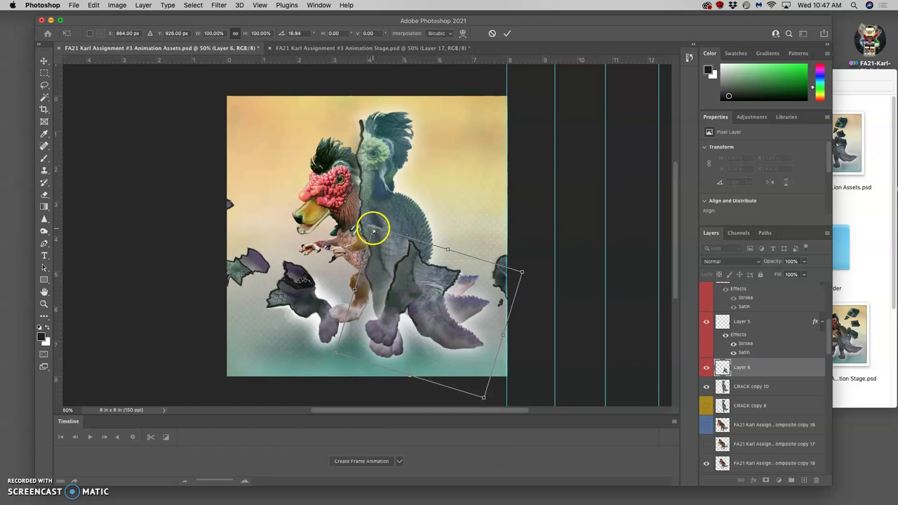
pyautogui.moveTo(371, 226); pyautogui.dragTo(378, 247)
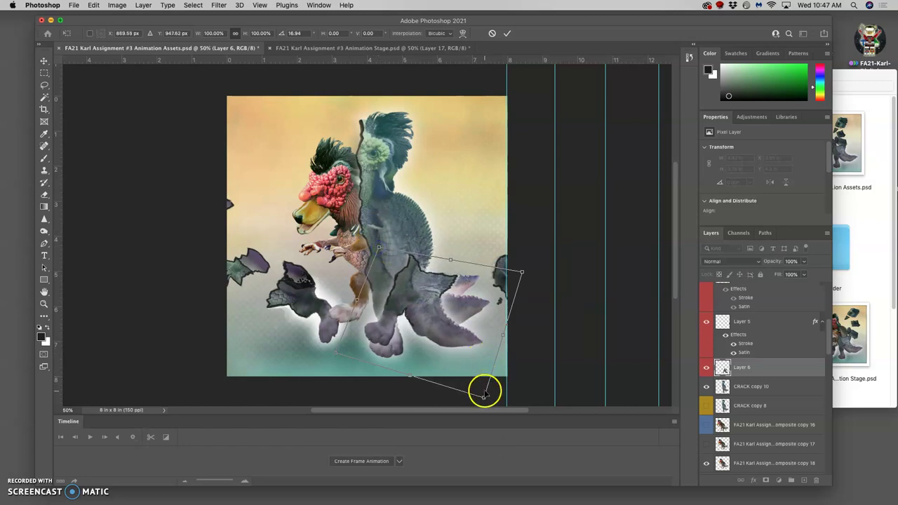
pyautogui.moveTo(483, 396); pyautogui.dragTo(473, 383)
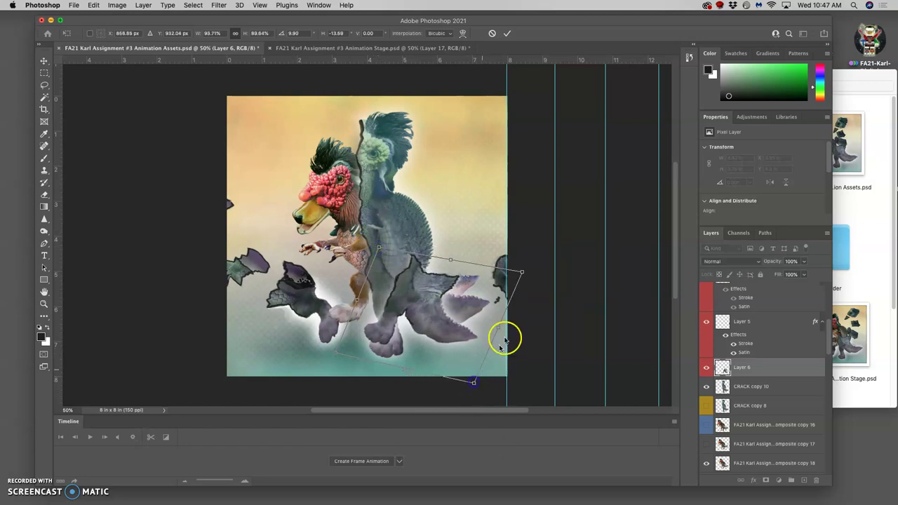
pyautogui.moveTo(520, 271); pyautogui.dragTo(504, 283)
pyautogui.click(422, 297)
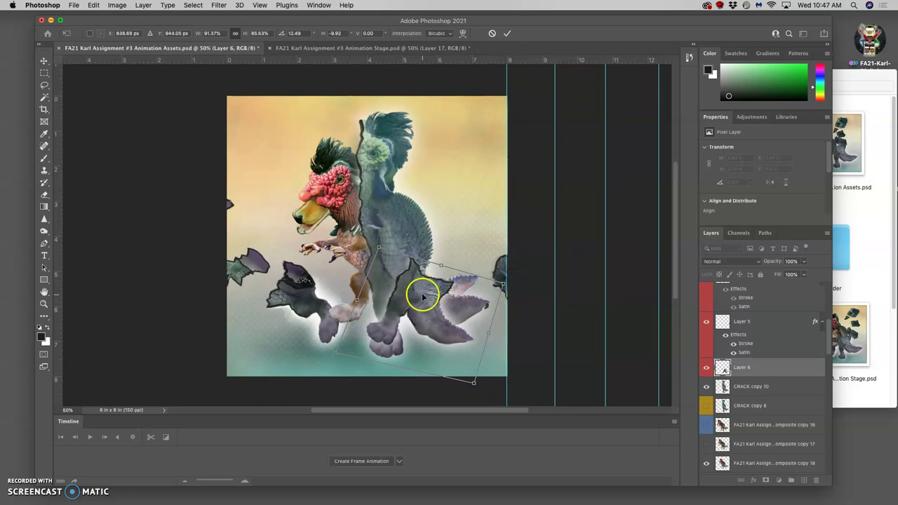
pyautogui.moveTo(424, 302); pyautogui.dragTo(436, 303)
pyautogui.click(604, 367)
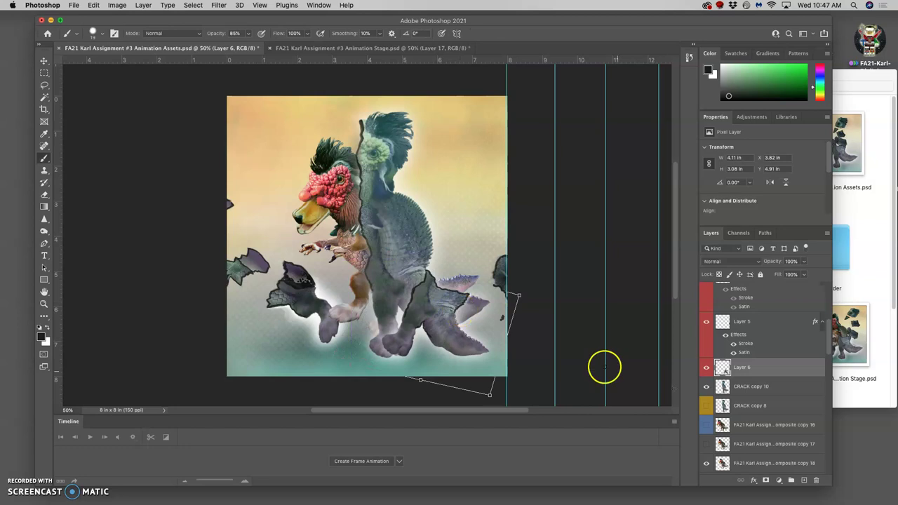
# Hide the grey CRACK copy 10 body piece and compare against the Animation Stage document.
pyautogui.click(706, 387)
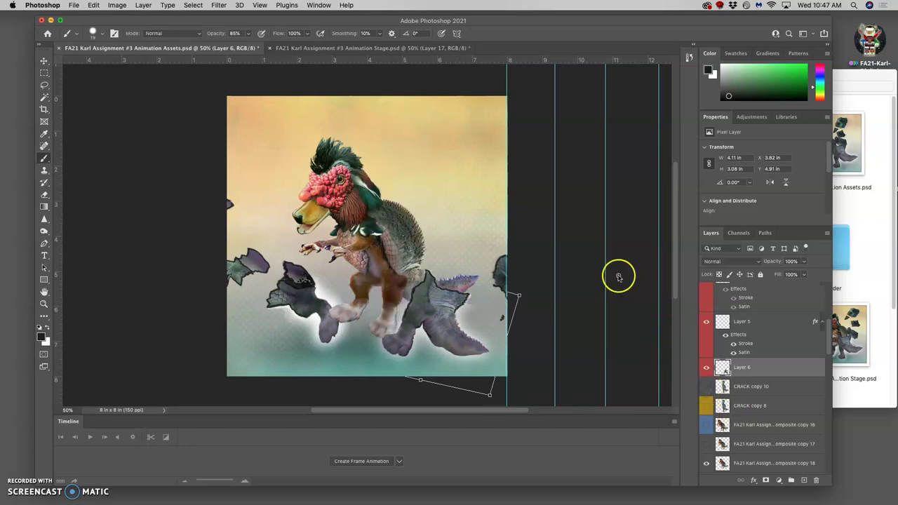
pyautogui.click(345, 48)
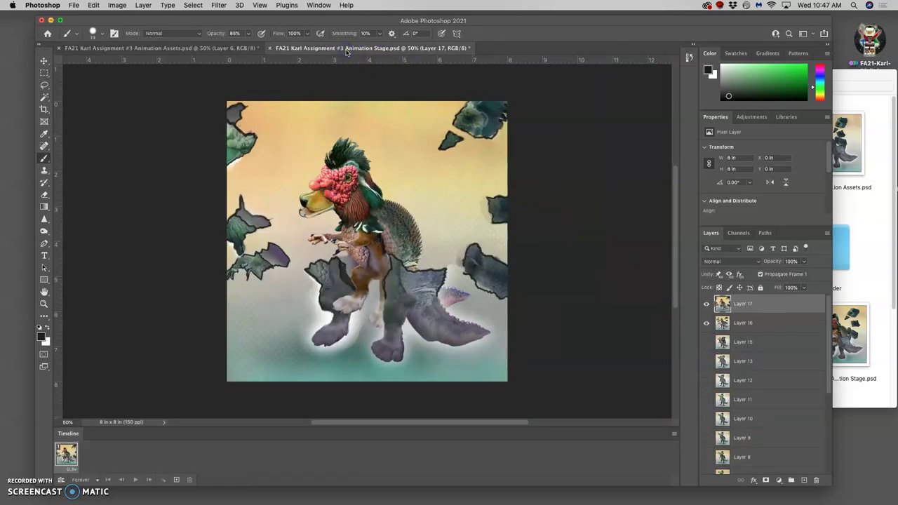
pyautogui.click(210, 48)
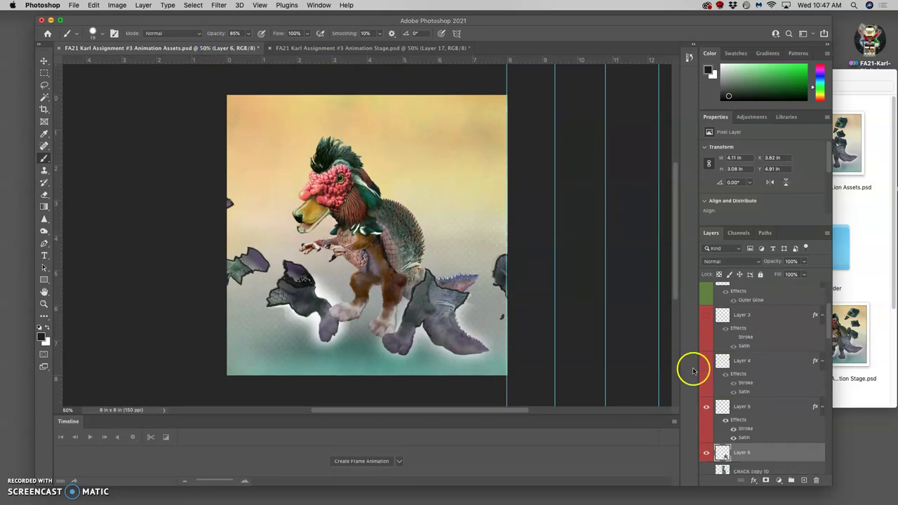
pyautogui.scroll(-10, 742, 407)
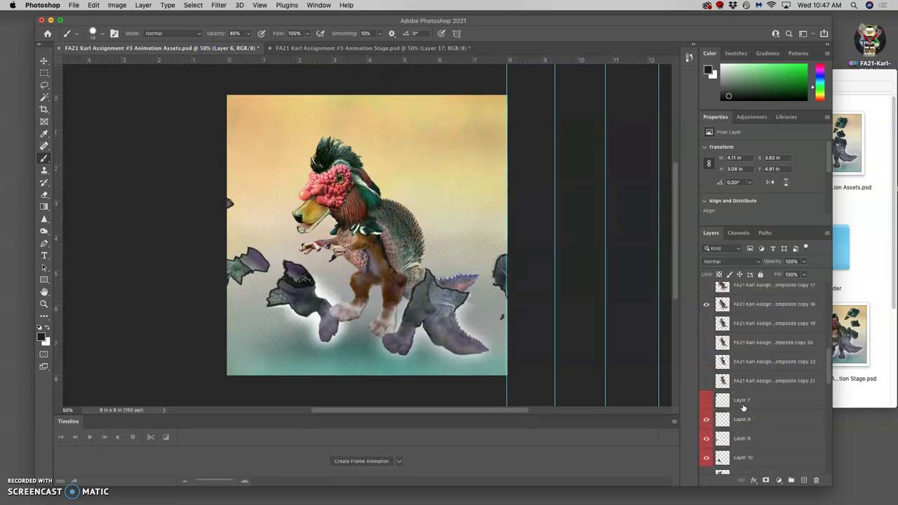
pyautogui.scroll(-8, 744, 409)
pyautogui.scroll(4, 743, 408)
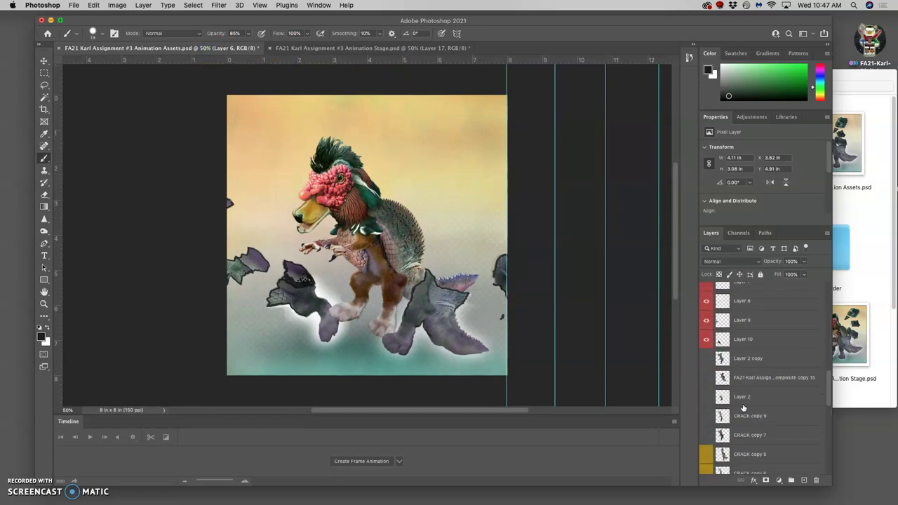
pyautogui.scroll(-10, 743, 408)
# Slide the clouds-1850093_1920 copy 2 fog layer to the right across the canvas.
pyautogui.click(753, 397)
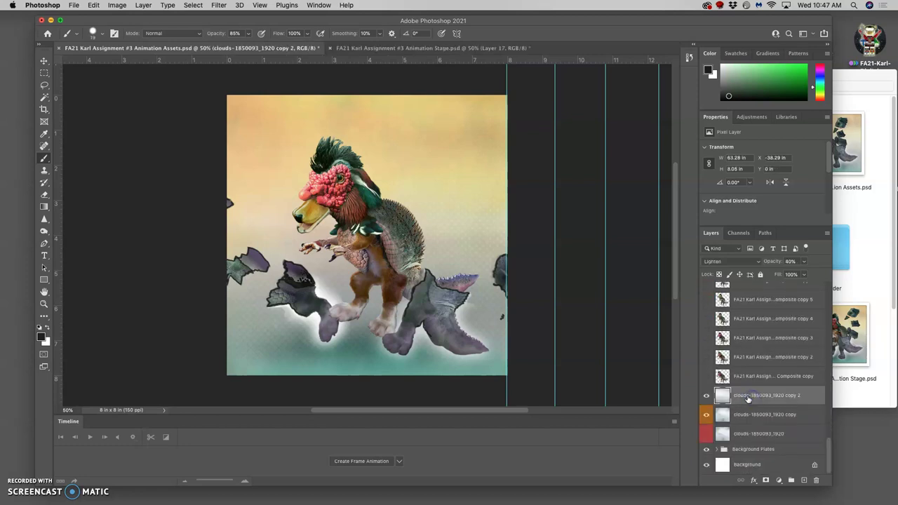
pyautogui.press('super+t')
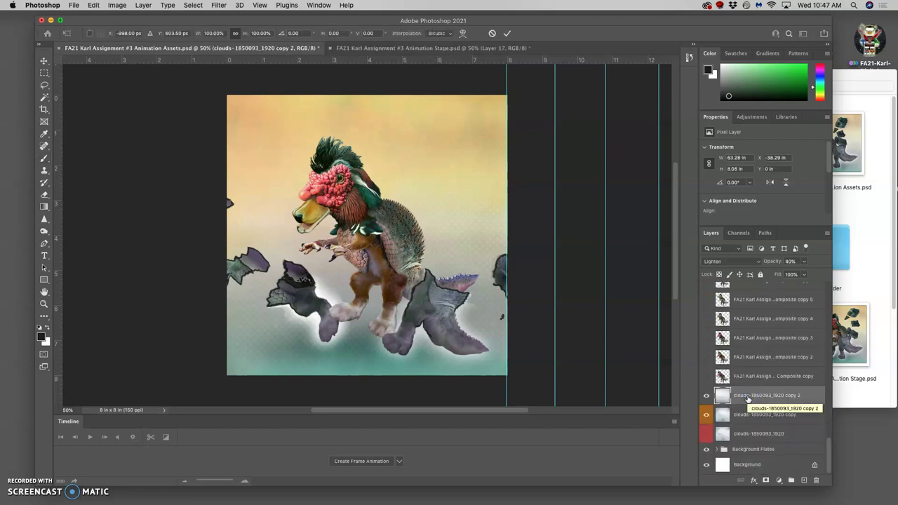
pyautogui.moveTo(467, 246); pyautogui.dragTo(533, 246)
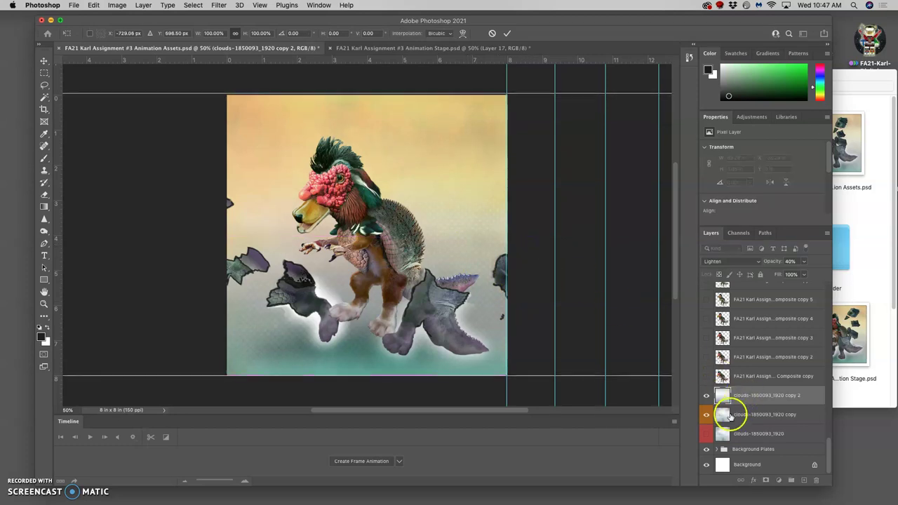
# Lower the clouds-1850093_1920 copy fog layer from 28% to 18% opacity.
pyautogui.click(742, 419)
pyautogui.moveTo(804, 262); pyautogui.dragTo(789, 275)
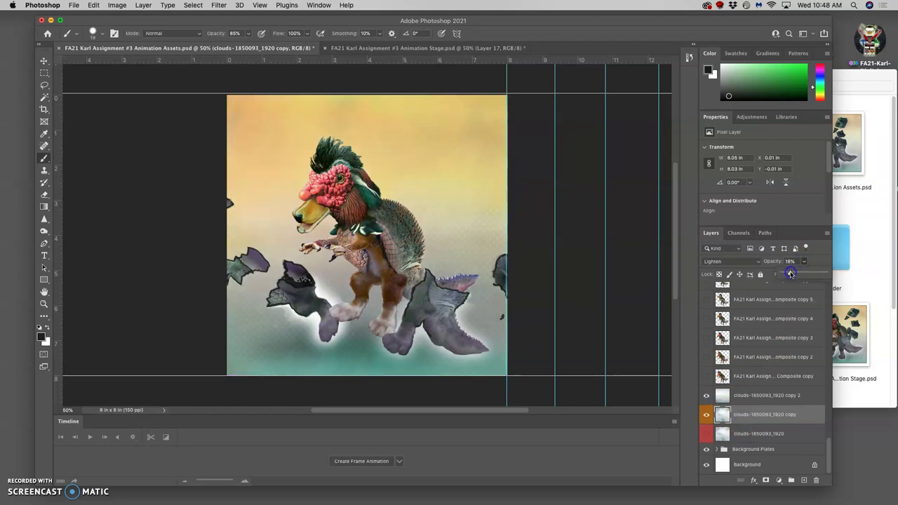
pyautogui.click(378, 48)
# Adjust the Layer 1 overlay's opacity in Animation Assets and compare with Animation Stage.
pyautogui.click(303, 49)
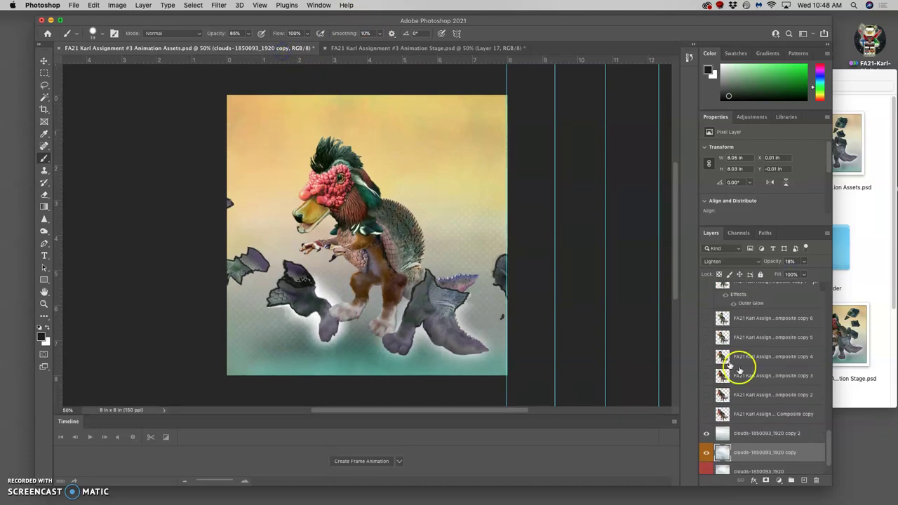
pyautogui.scroll(10, 761, 367)
pyautogui.click(745, 297)
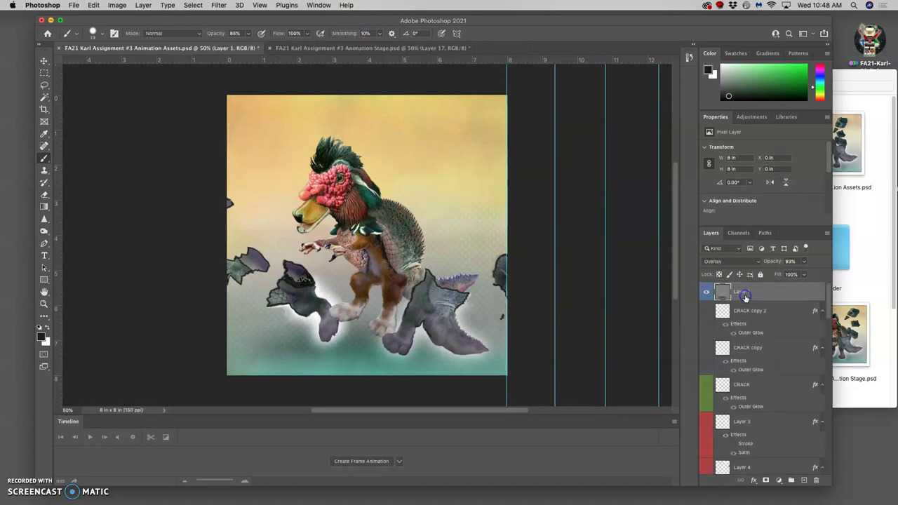
pyautogui.click(804, 261)
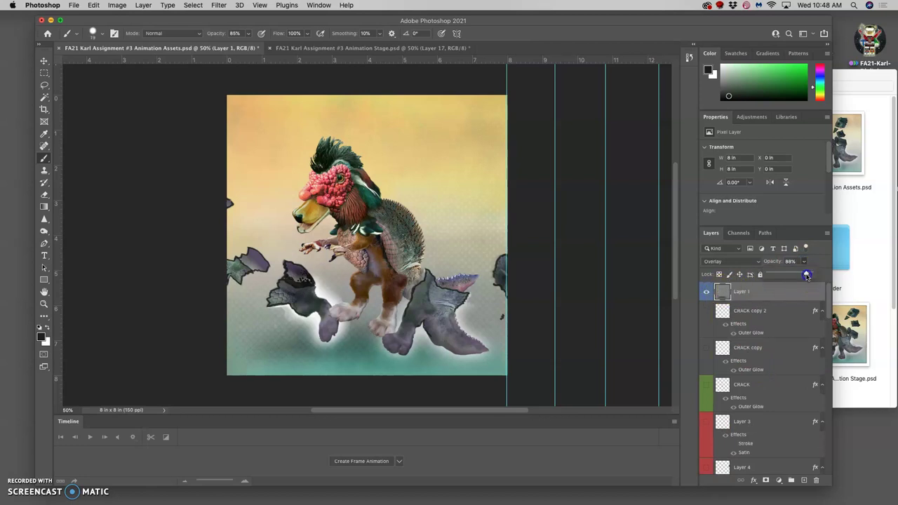
pyautogui.click(371, 48)
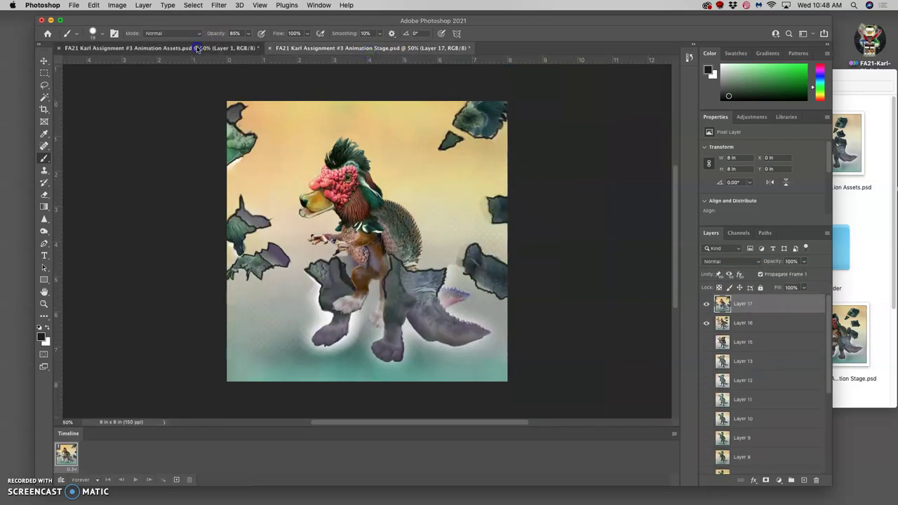
pyautogui.click(200, 48)
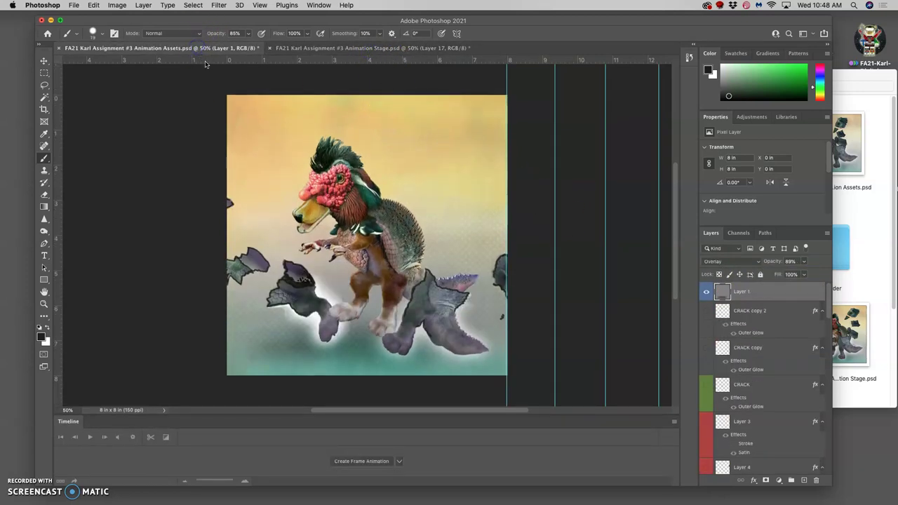
# Stamp the visible layers, select all, and paste the snapshot into Animation Stage as Layer 18.
pyautogui.click(143, 5)
pyautogui.keyDown('alt'); pyautogui.click(176, 362); pyautogui.keyUp('alt')
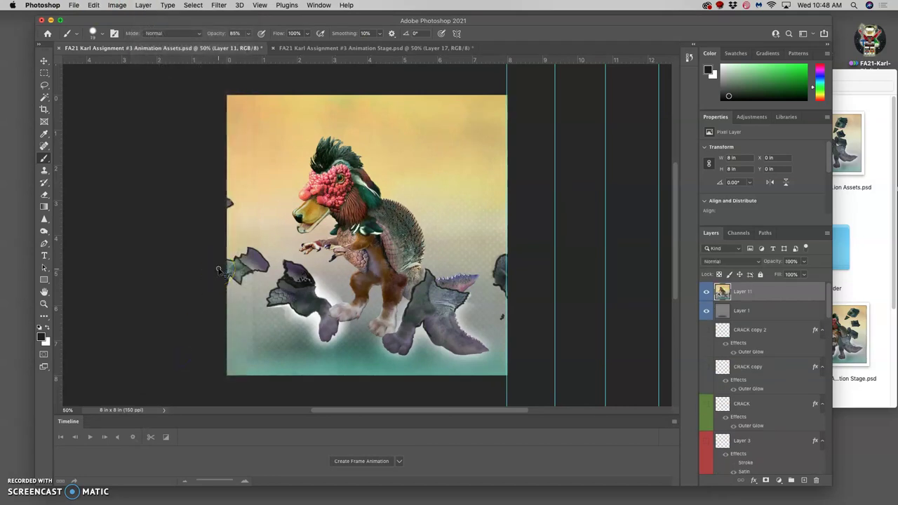
pyautogui.press('super+a')
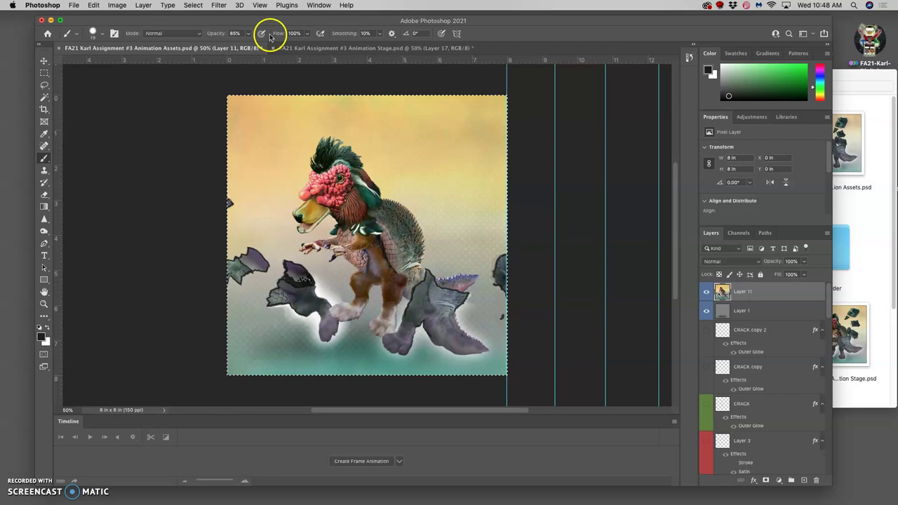
pyautogui.click(307, 49)
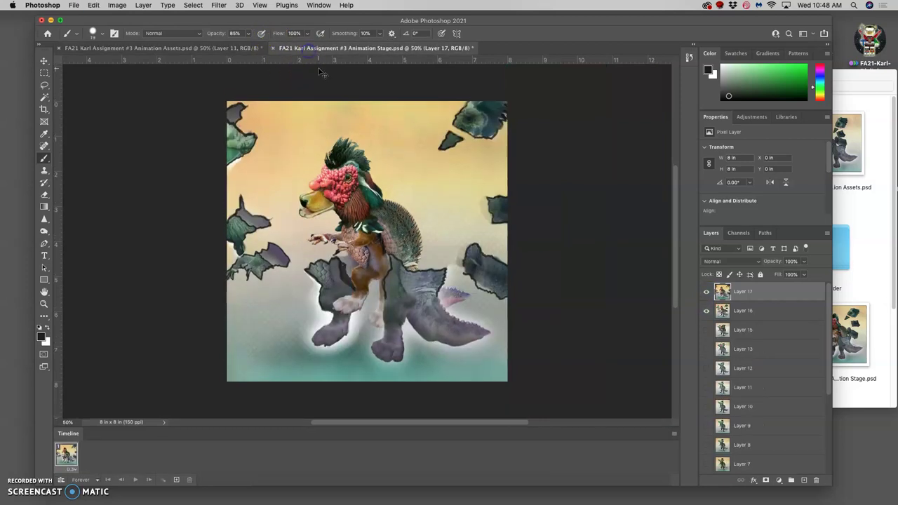
pyautogui.press('super+v')
pyautogui.click(706, 304)
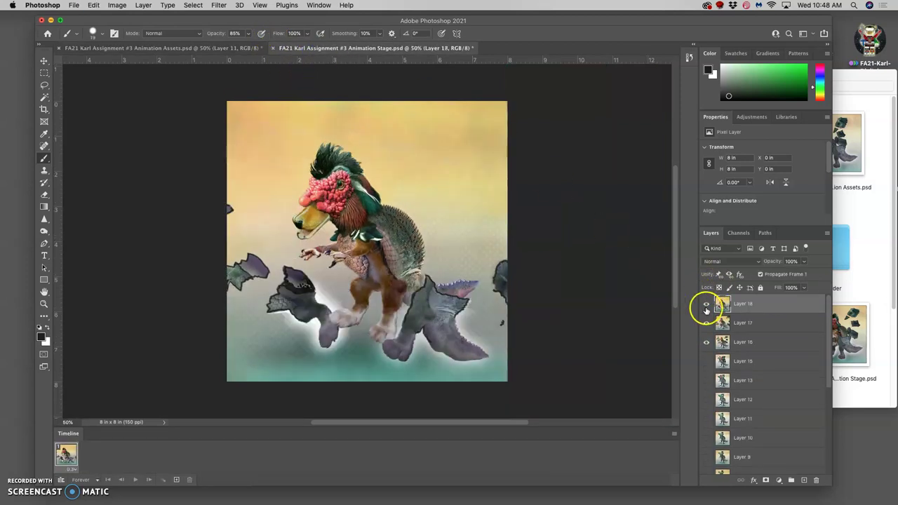
# Delete the temporary merged layer in Animation Assets, ease Layer 1's opacity, and hide Layer 5's fragment.
pyautogui.click(198, 49)
pyautogui.moveTo(748, 311); pyautogui.dragTo(747, 302)
pyautogui.press('super+d')
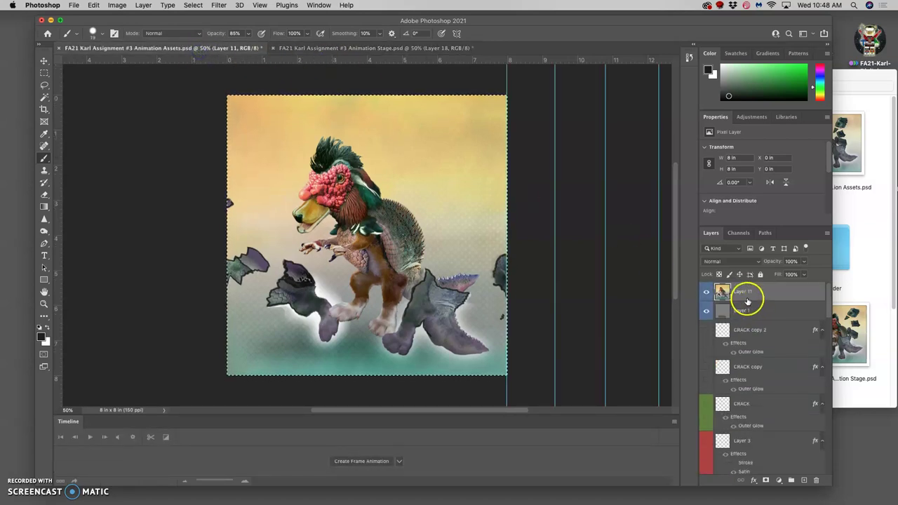
pyautogui.press('BackSpace')
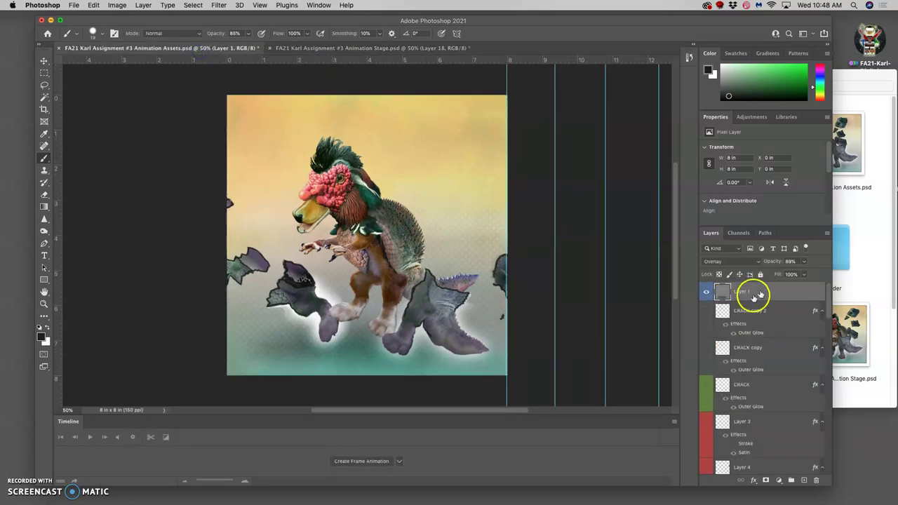
pyautogui.click(804, 261)
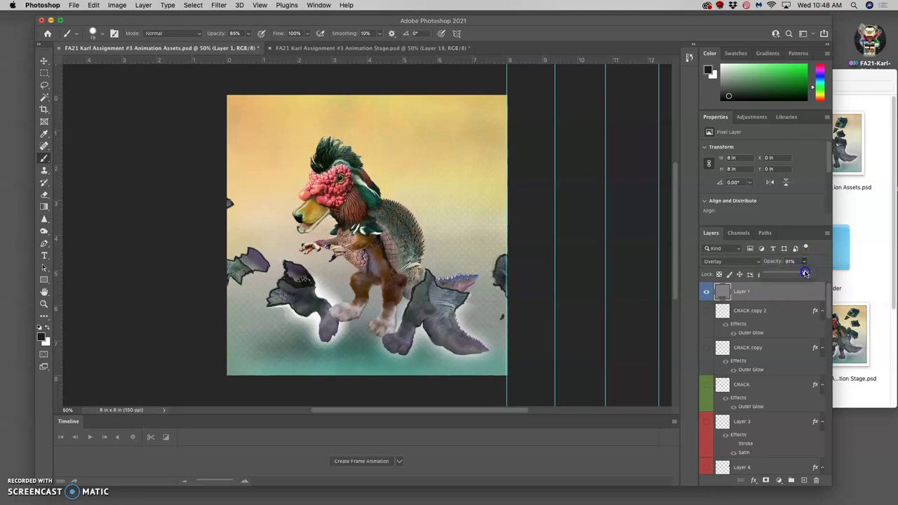
pyautogui.scroll(-5, 783, 345)
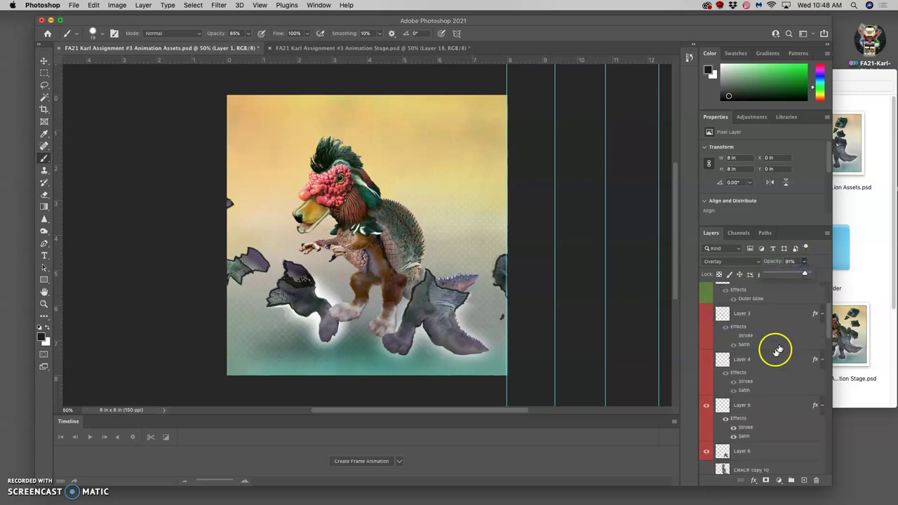
pyautogui.click(707, 407)
pyautogui.click(707, 407)
# Make Layer 6 active and lasso a small area at the canvas's right edge.
pyautogui.scroll(-1, 740, 410)
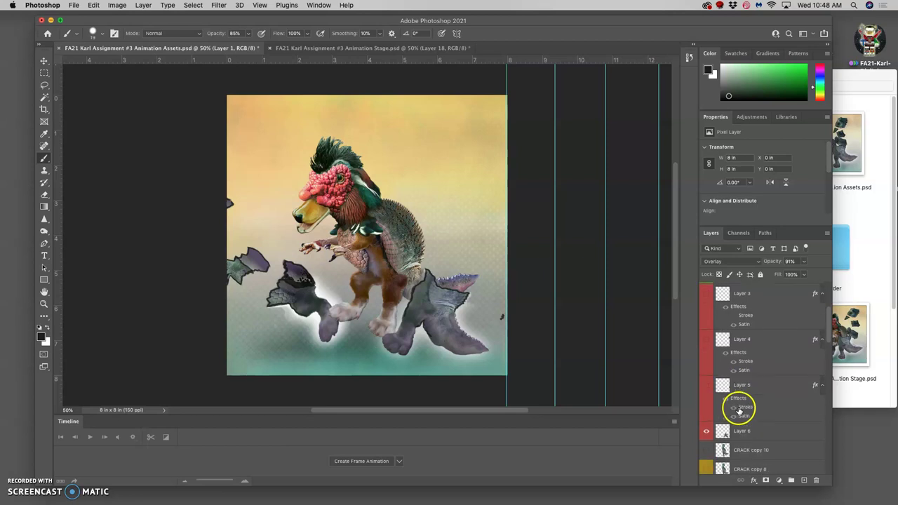
pyautogui.click(705, 435)
pyautogui.click(705, 434)
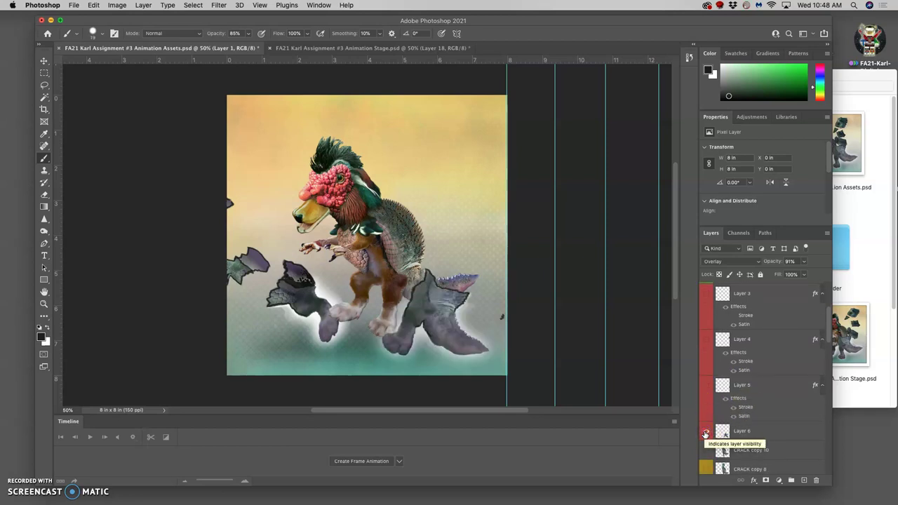
pyautogui.click(742, 430)
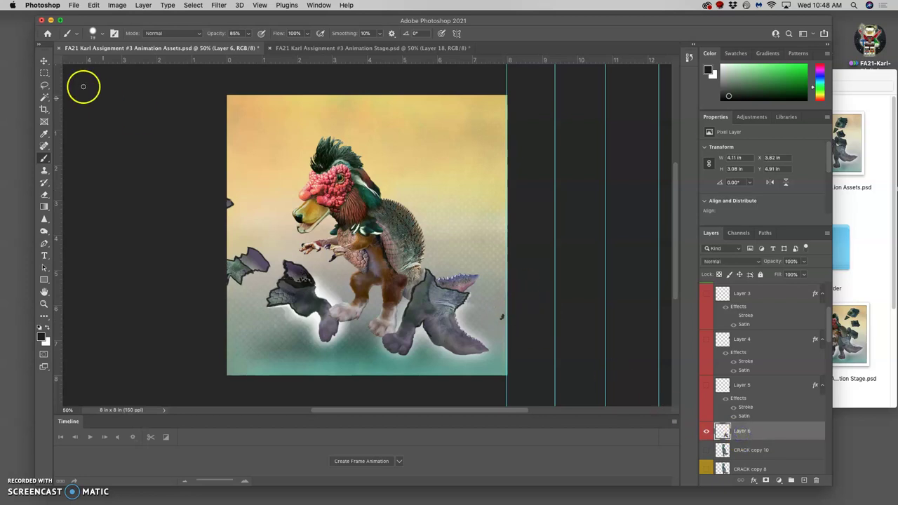
pyautogui.click(44, 86)
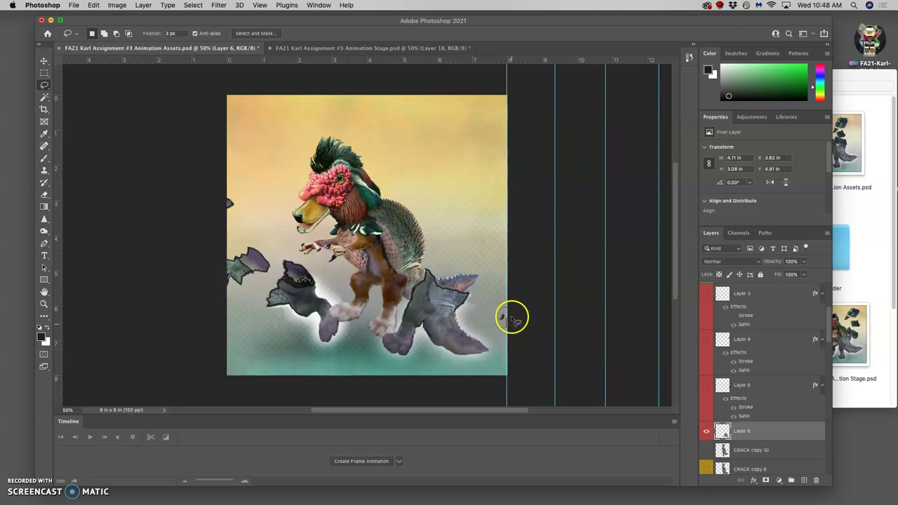
pyautogui.moveTo(512, 319); pyautogui.dragTo(511, 321)
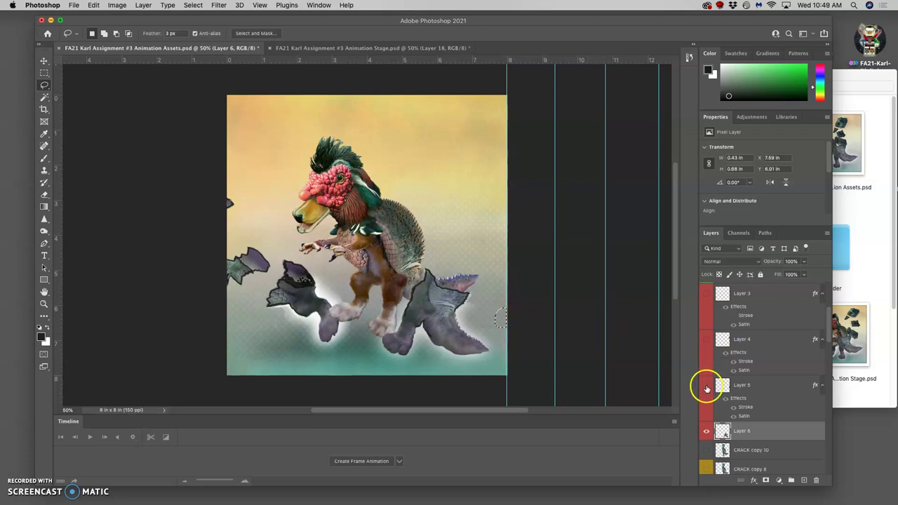
# Set the Layer 1 fog overlay to 83% opacity and undo a trial Merge Visible stamp.
pyautogui.scroll(5, 737, 351)
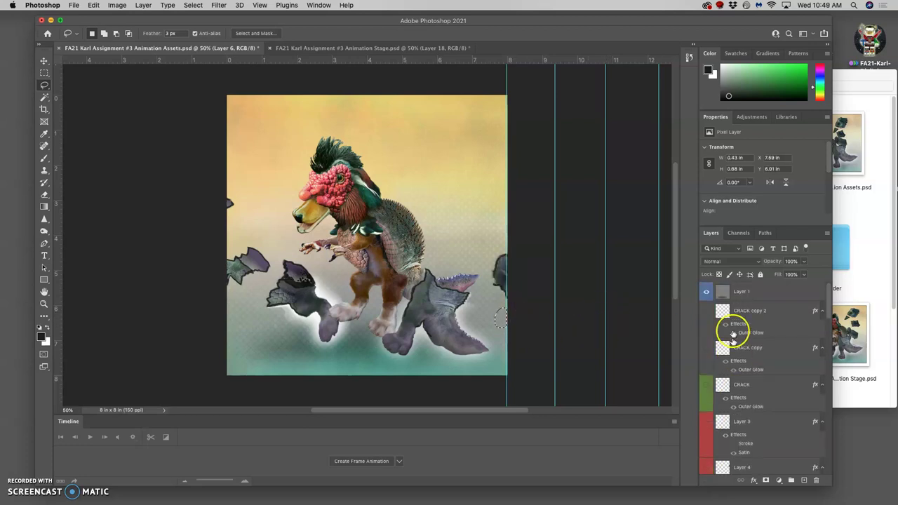
pyautogui.click(743, 289)
pyautogui.moveTo(804, 261); pyautogui.dragTo(801, 274)
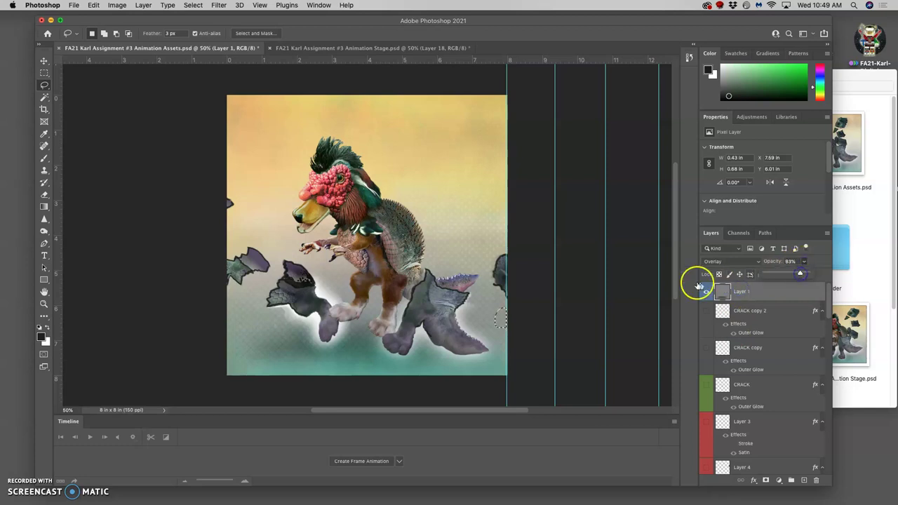
pyautogui.click(626, 283)
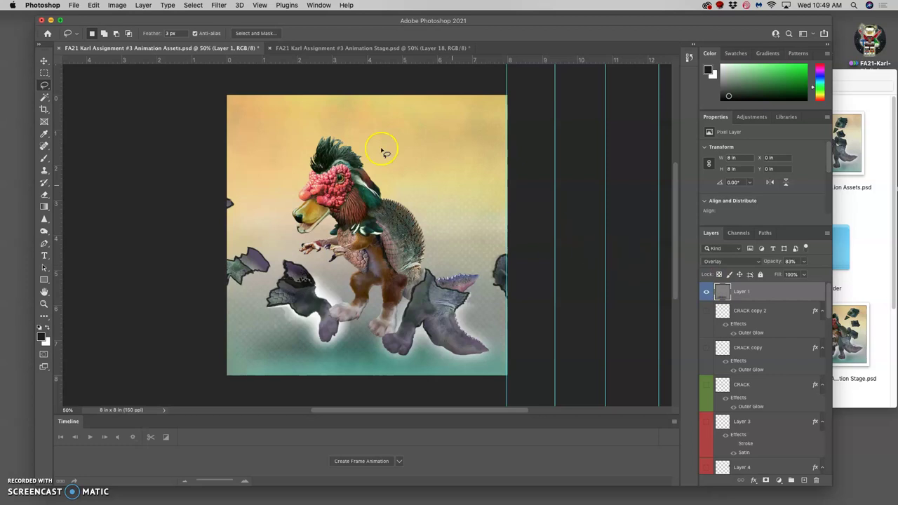
pyautogui.click(139, 6)
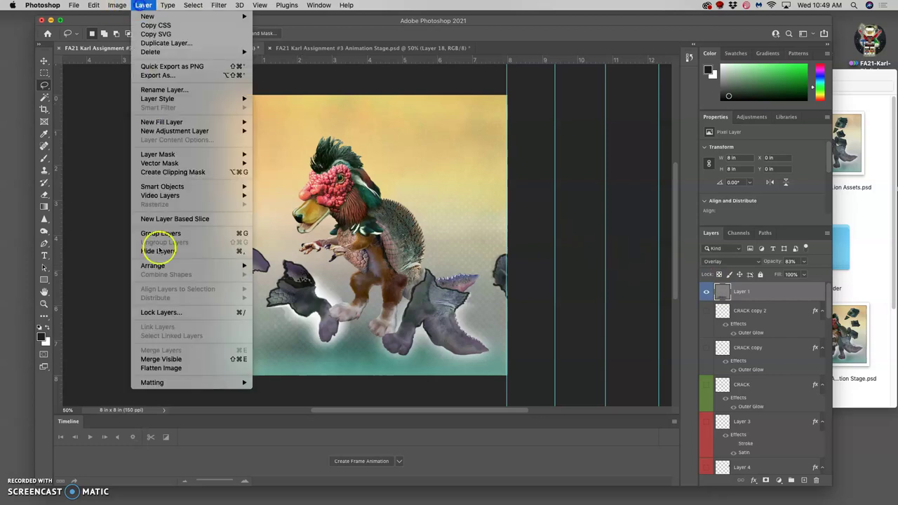
pyautogui.keyDown('alt'); pyautogui.click(211, 360); pyautogui.keyUp('alt')
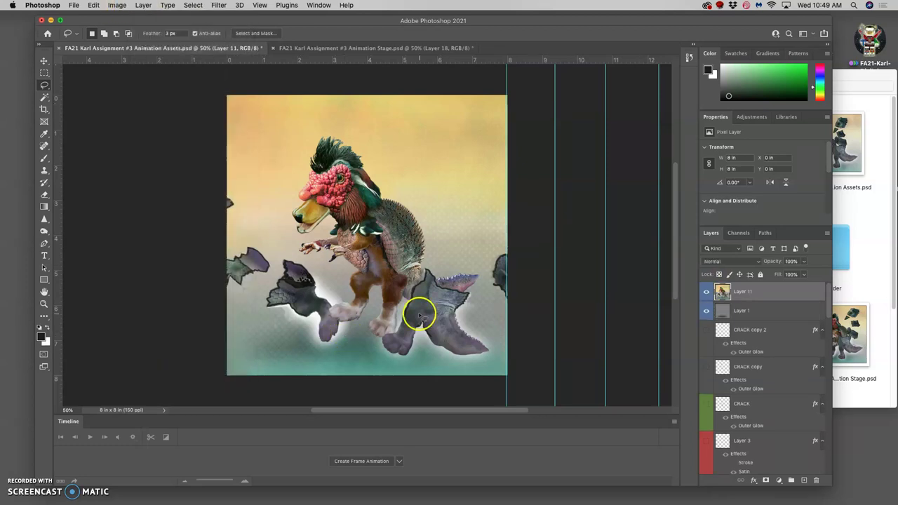
pyautogui.press('super+z')
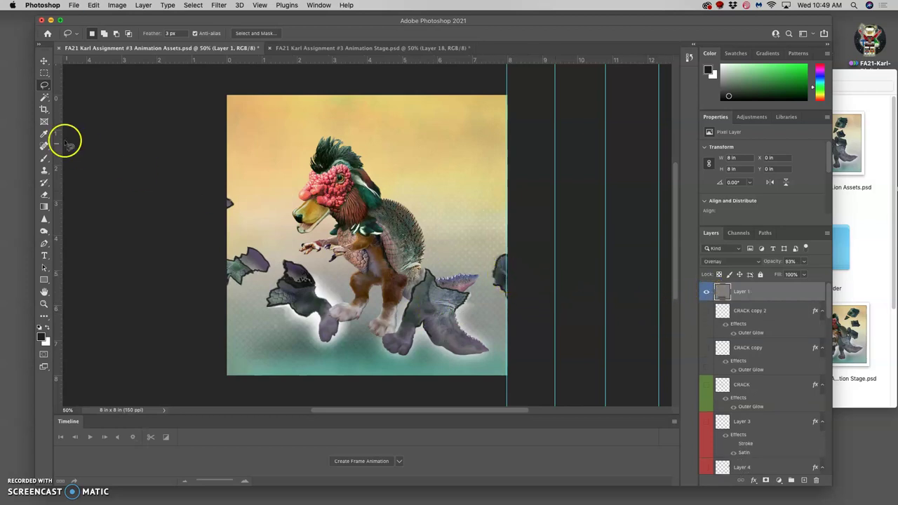
# Make Layer 5 active for brush painting and toggle its right-edge shard to check it.
pyautogui.click(43, 62)
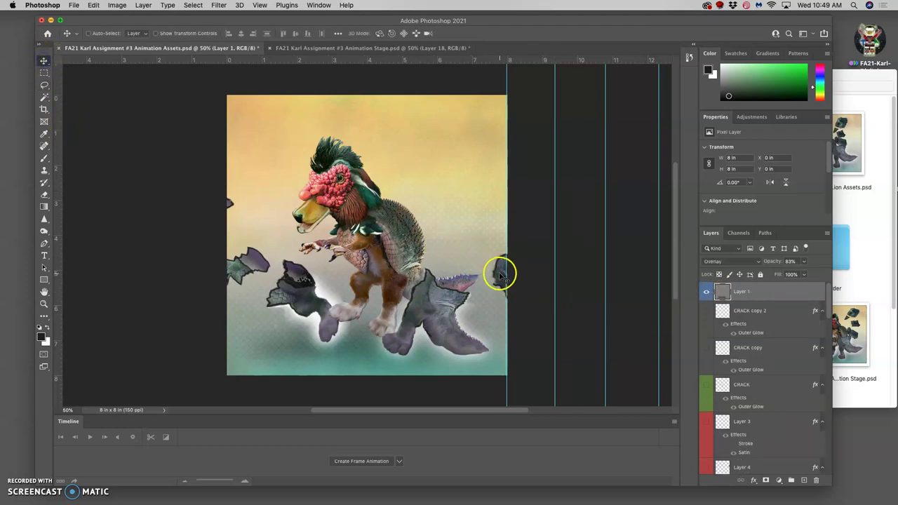
pyautogui.scroll(-3, 751, 379)
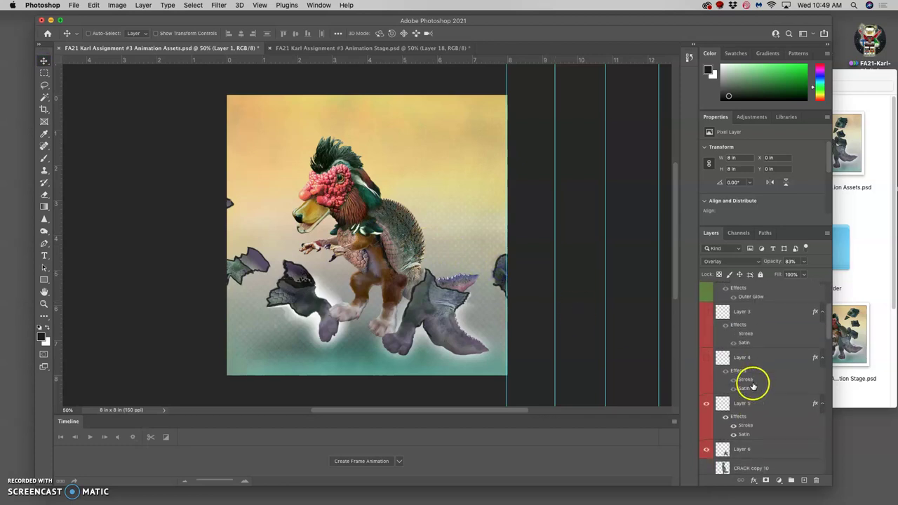
pyautogui.click(740, 405)
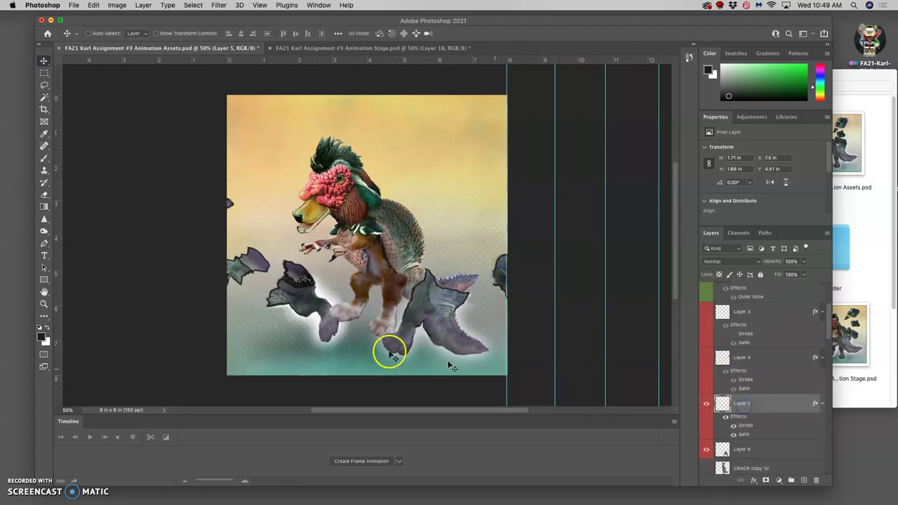
pyautogui.click(44, 157)
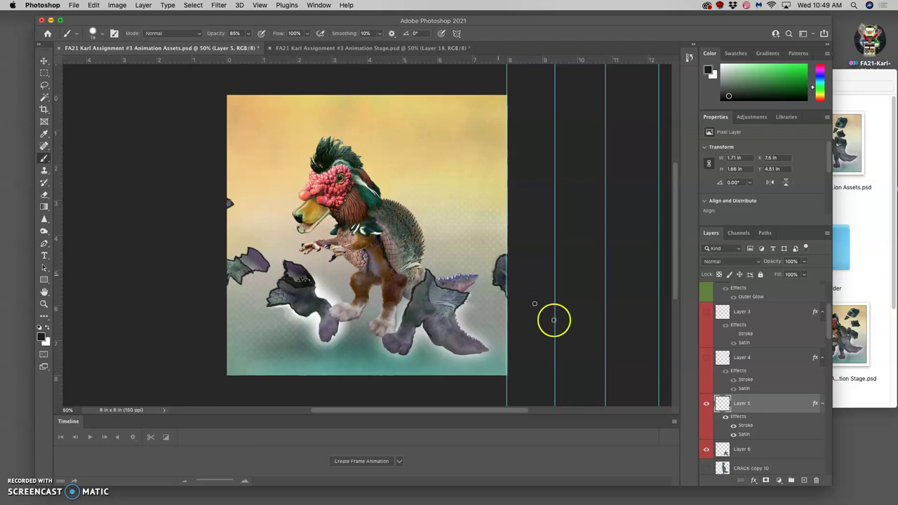
pyautogui.click(707, 404)
pyautogui.click(707, 404)
# With Layer 1 active, stamp all visible layers into new Layer 11 and select the whole canvas.
pyautogui.scroll(3, 723, 316)
pyautogui.click(737, 295)
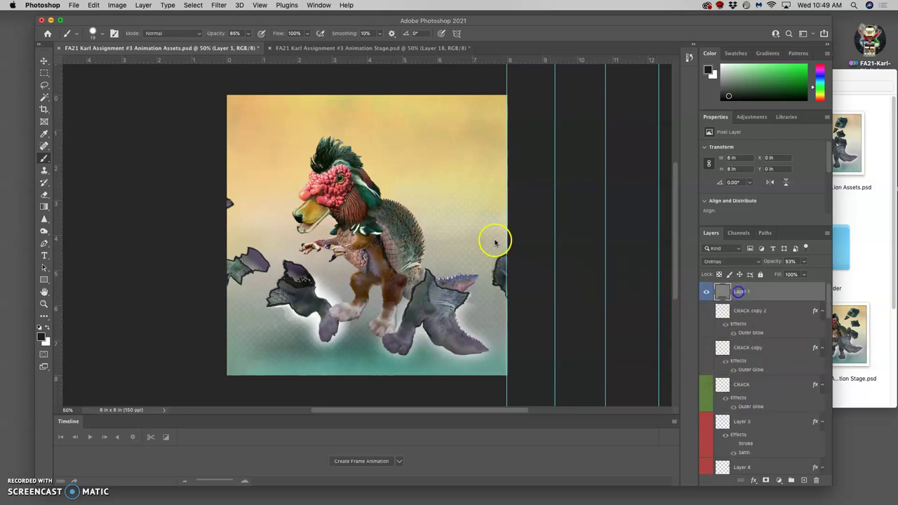
pyautogui.click(142, 6)
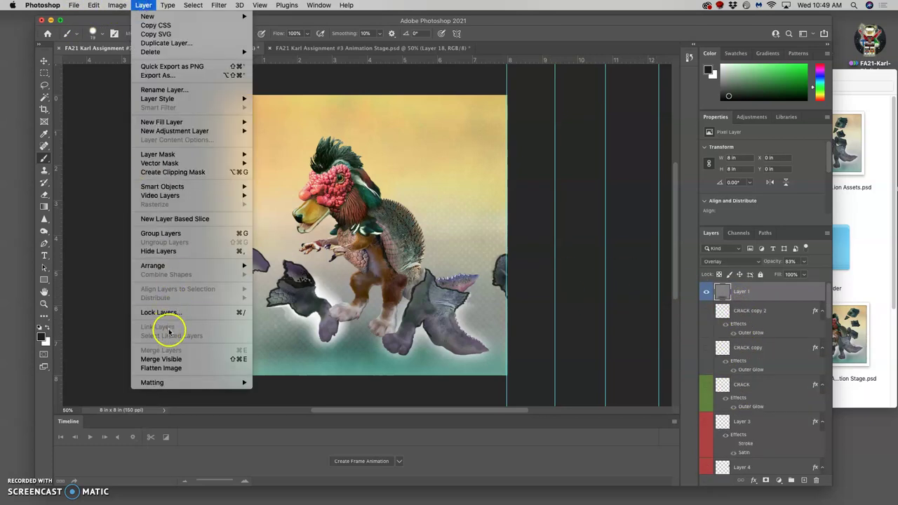
pyautogui.keyDown('alt'); pyautogui.click(173, 360); pyautogui.keyUp('alt')
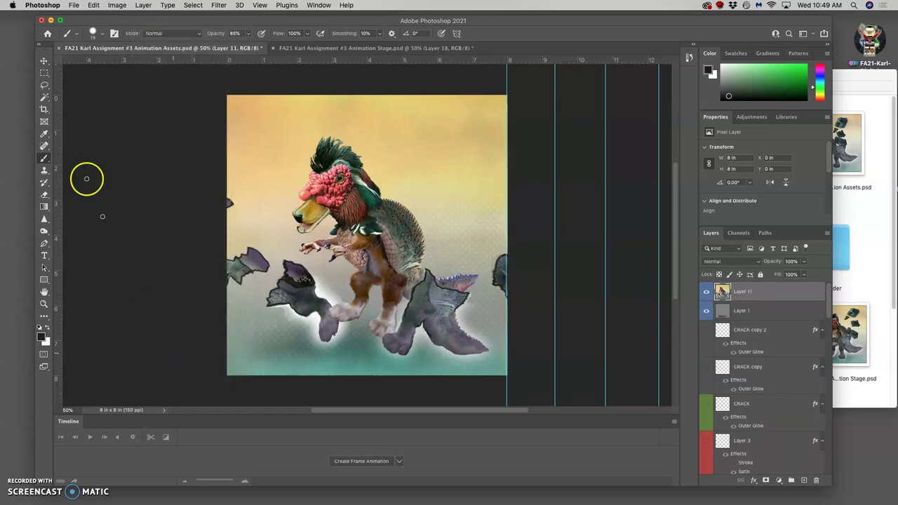
pyautogui.click(193, 5)
pyautogui.click(201, 24)
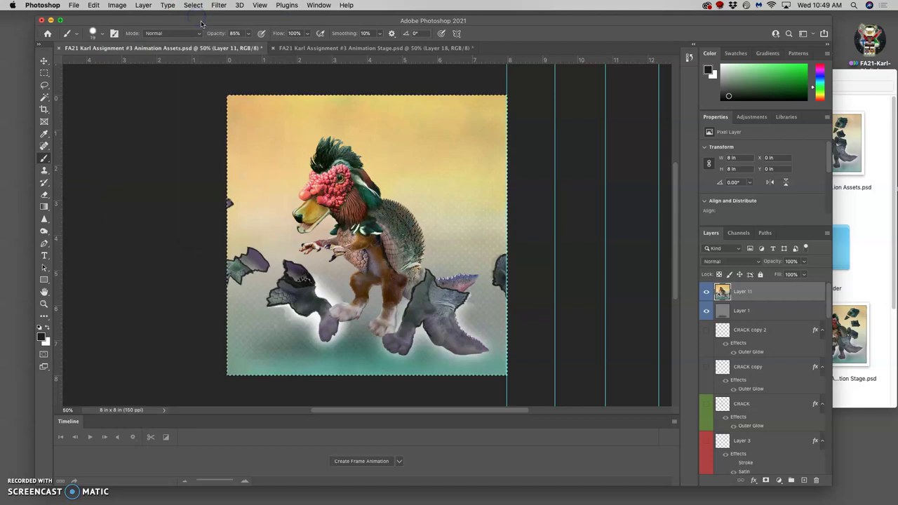
# Add the frame to Animation Stage as Layer 19 above Layer 17 and toggle it to compare frames.
pyautogui.click(331, 48)
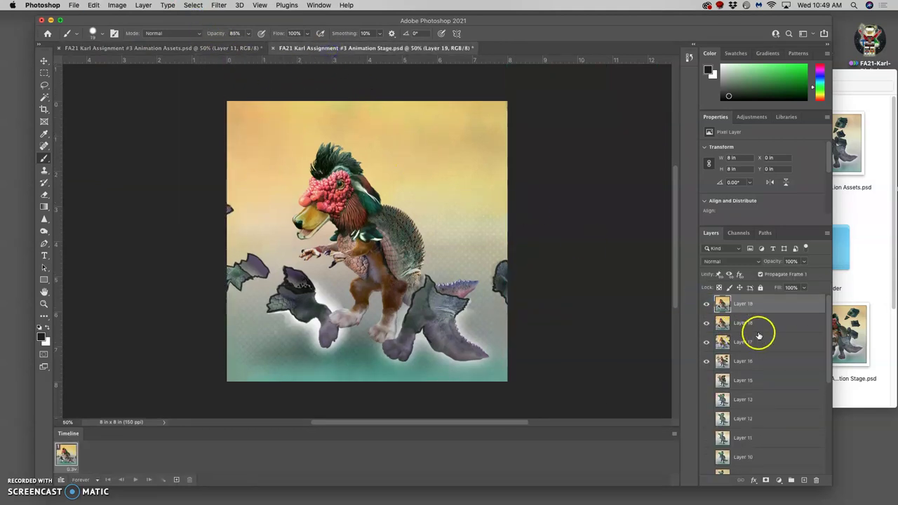
pyautogui.click(752, 328)
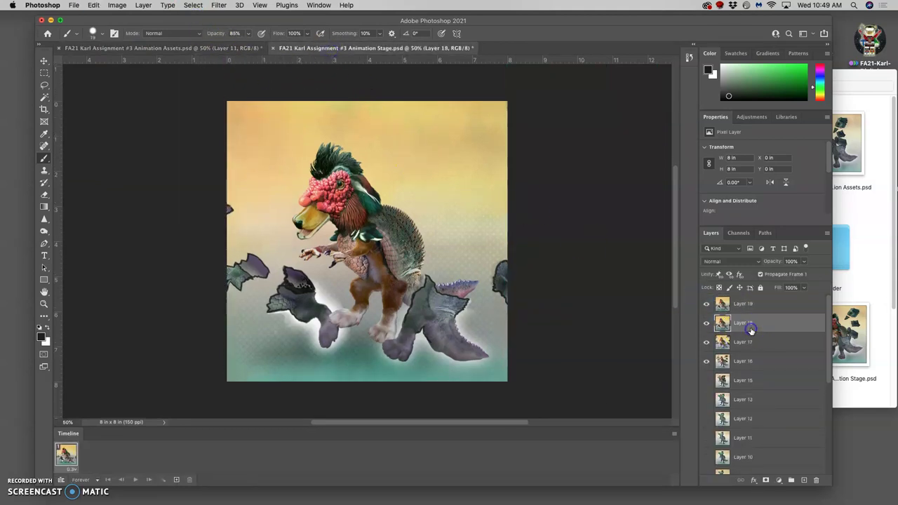
pyautogui.click(706, 304)
pyautogui.click(707, 304)
pyautogui.click(708, 306)
pyautogui.click(708, 306)
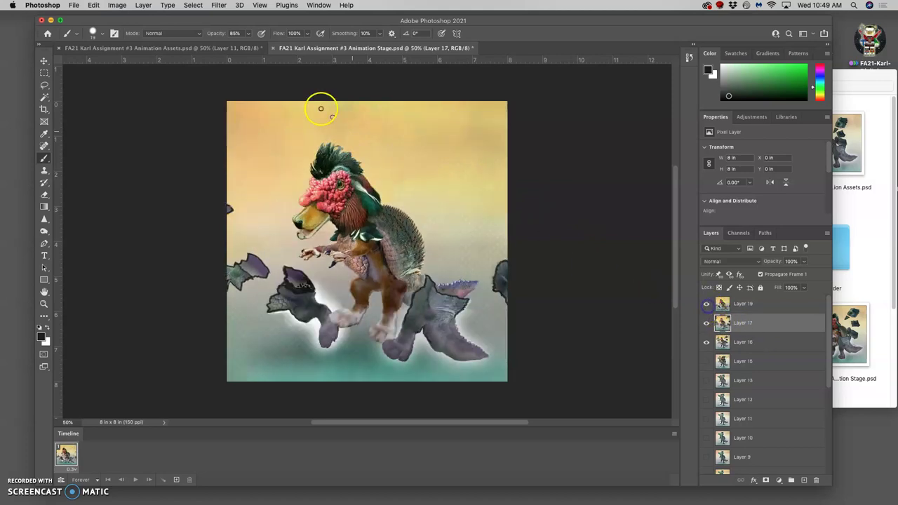
pyautogui.click(176, 49)
# Remove the stamped Layer 11, drop the canvas selection, and check the fog overlay's opacity.
pyautogui.moveTo(728, 325); pyautogui.dragTo(749, 301)
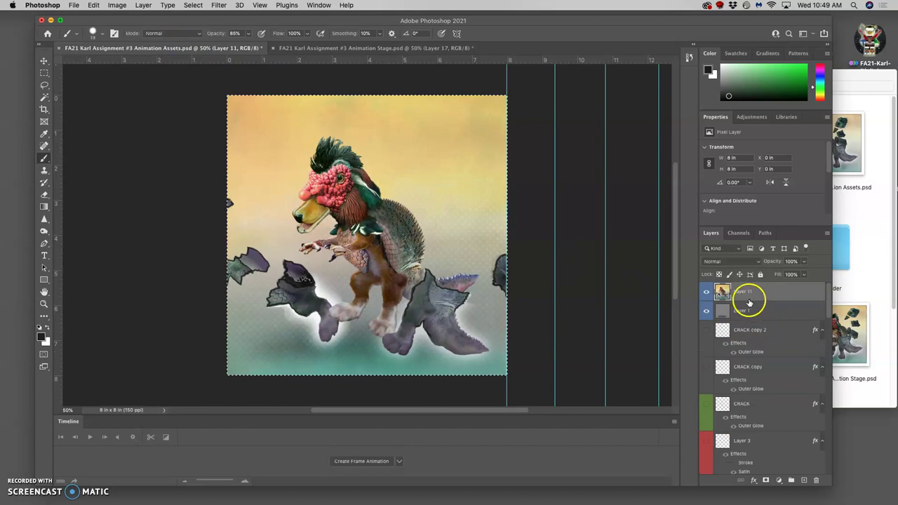
pyautogui.press('super+d')
pyautogui.press('BackSpace')
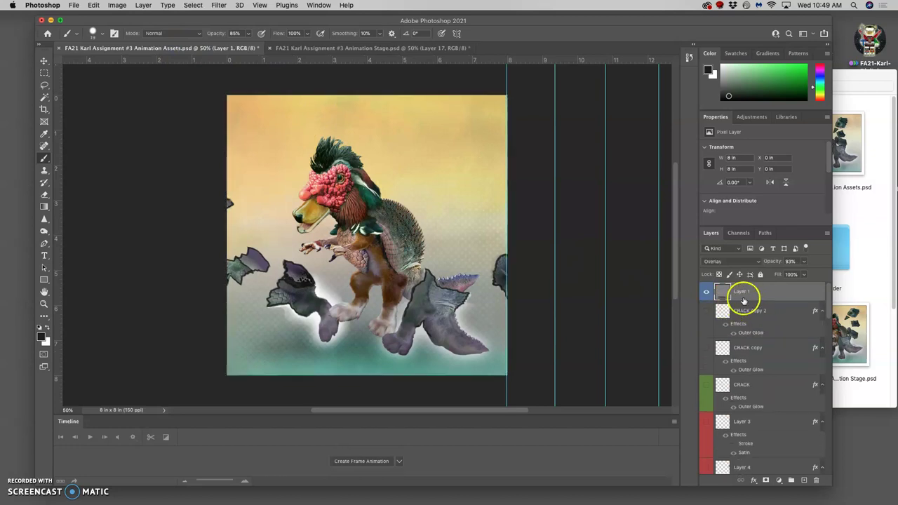
pyautogui.click(805, 261)
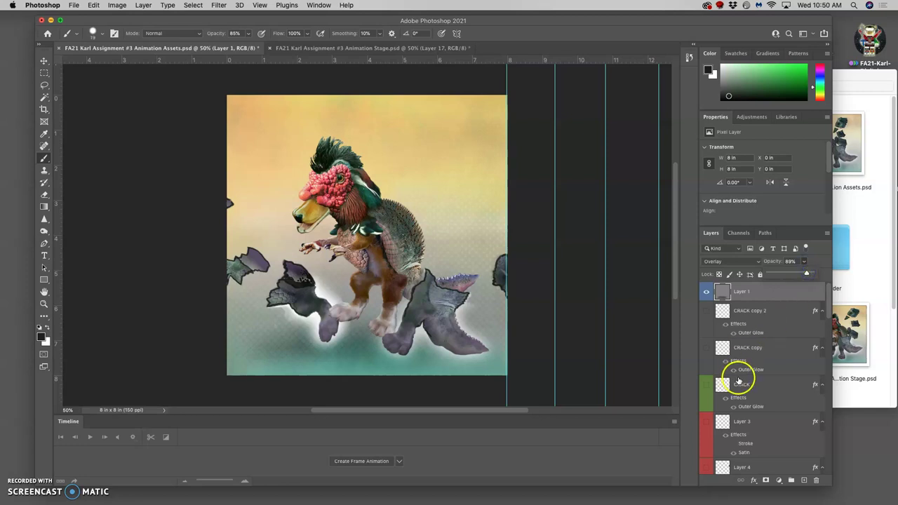
pyautogui.scroll(-3, 739, 377)
pyautogui.click(711, 397)
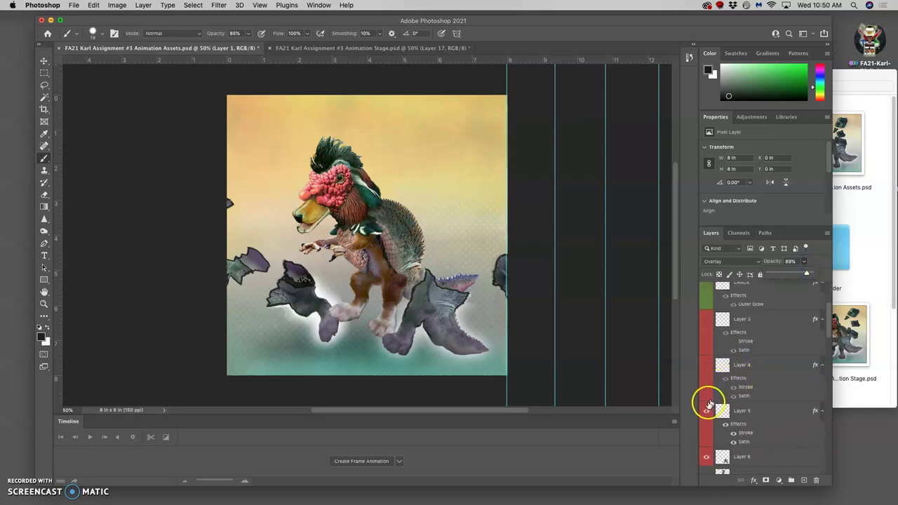
pyautogui.scroll(-1, 742, 391)
# Rotate Layer 6's shell fragment about 26° and move it down-right to X 4.48 in, Y 5.65 in.
pyautogui.click(746, 419)
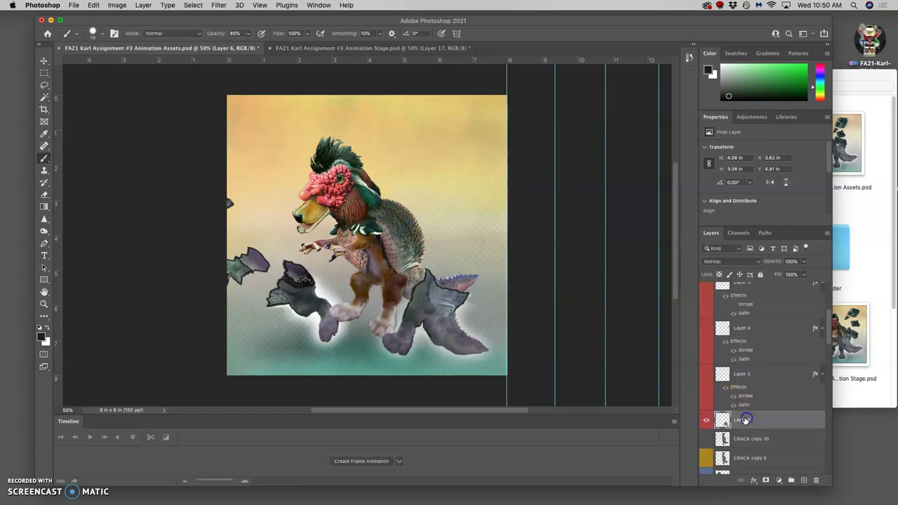
pyautogui.press('super+t')
pyautogui.moveTo(428, 311); pyautogui.dragTo(456, 311)
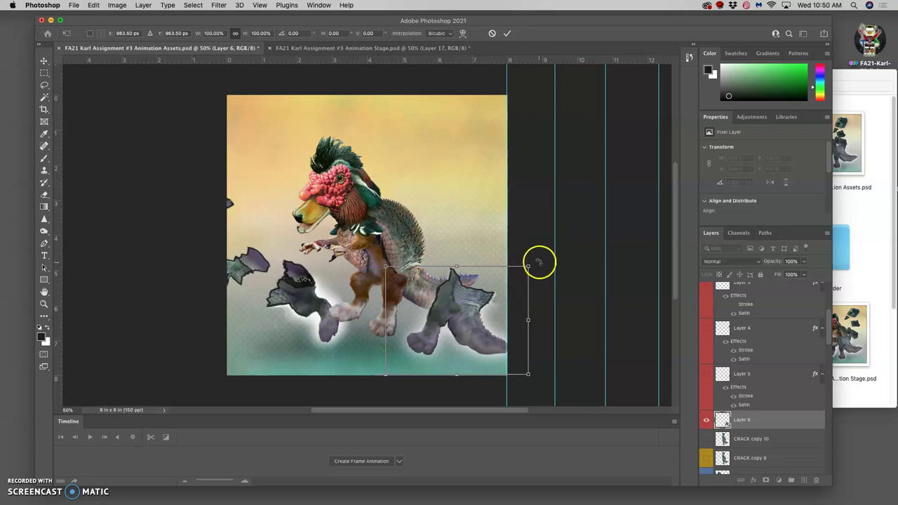
pyautogui.moveTo(540, 261); pyautogui.dragTo(546, 306)
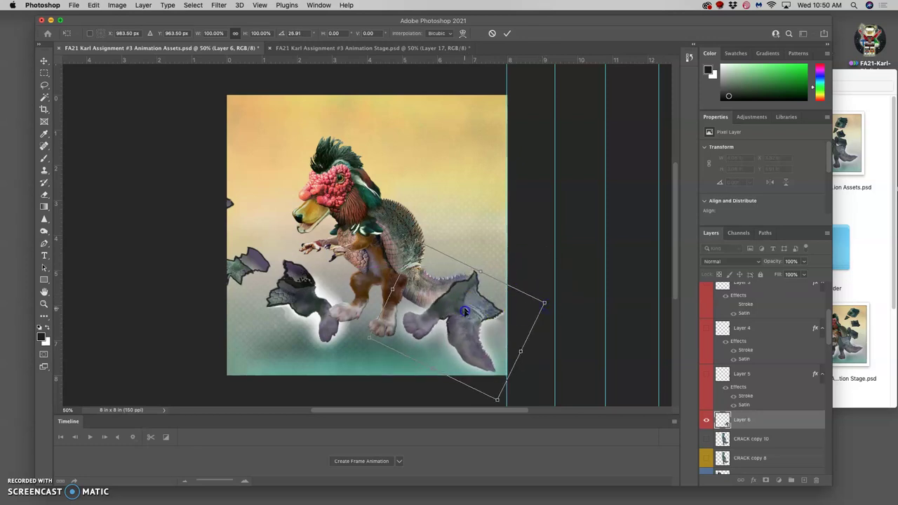
pyautogui.moveTo(464, 310); pyautogui.dragTo(470, 331)
pyautogui.press('Return')
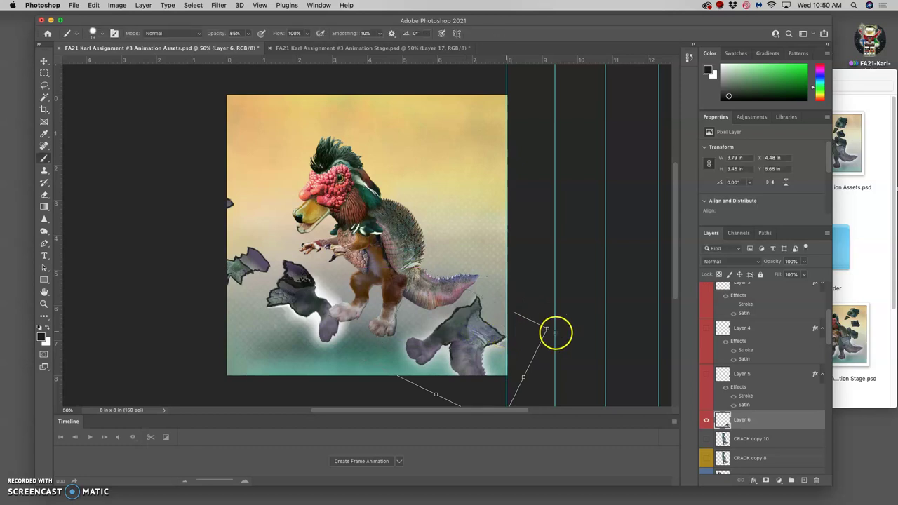
pyautogui.scroll(-5, 734, 357)
# Compare the composite copy 17 and 18 creature poses and hide the Layer 9 left-edge shard.
pyautogui.click(706, 353)
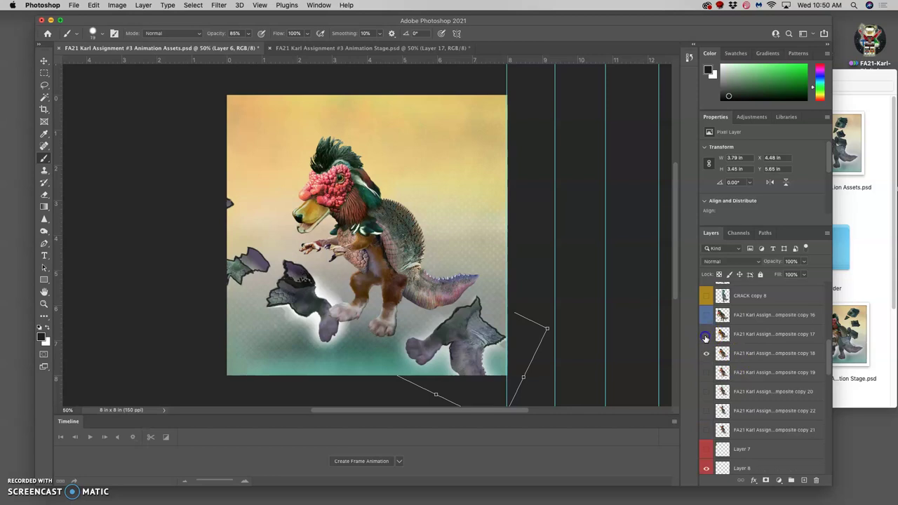
pyautogui.click(706, 336)
pyautogui.click(707, 354)
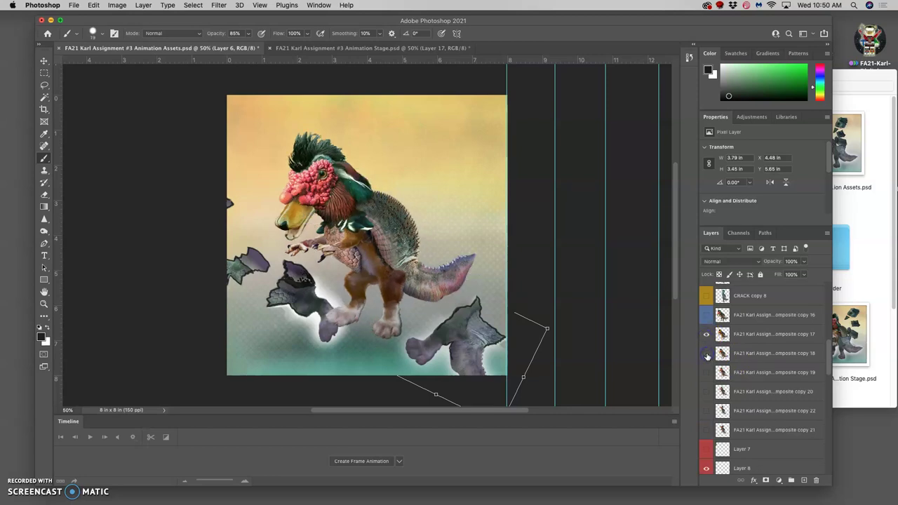
pyautogui.scroll(-3, 737, 373)
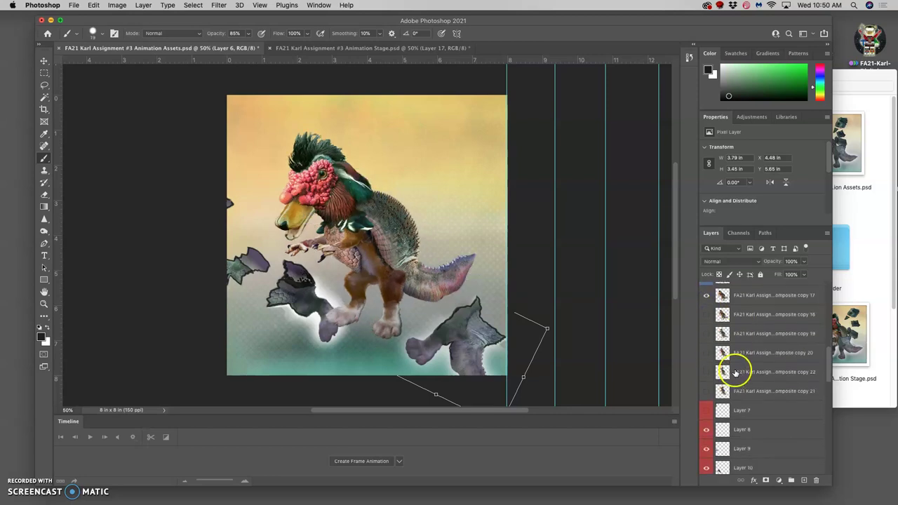
pyautogui.click(705, 366)
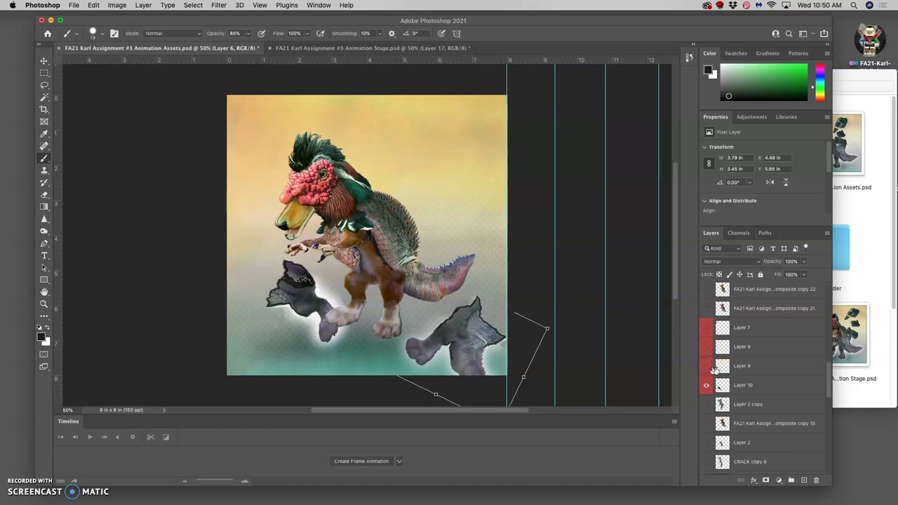
# Tilt Layer 10's shell fragment about -20° and move it to X 0.39 in, Y 5.45 in.
pyautogui.click(737, 385)
pyautogui.press('super+t')
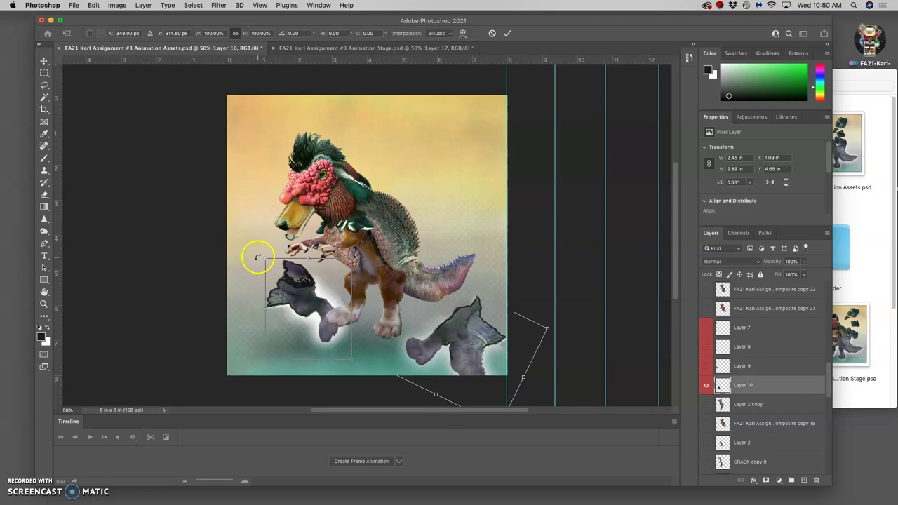
pyautogui.moveTo(258, 258); pyautogui.dragTo(237, 267)
pyautogui.moveTo(287, 297); pyautogui.dragTo(265, 319)
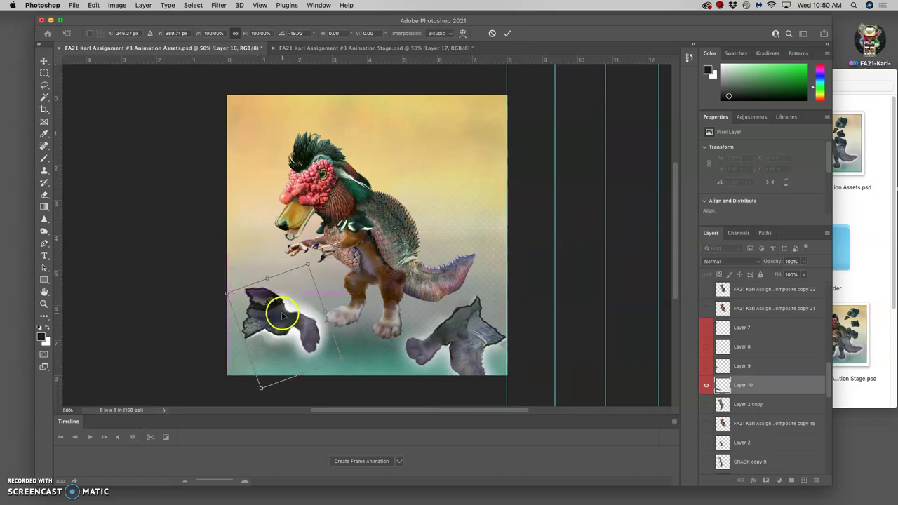
pyautogui.press('Return')
pyautogui.press('b')
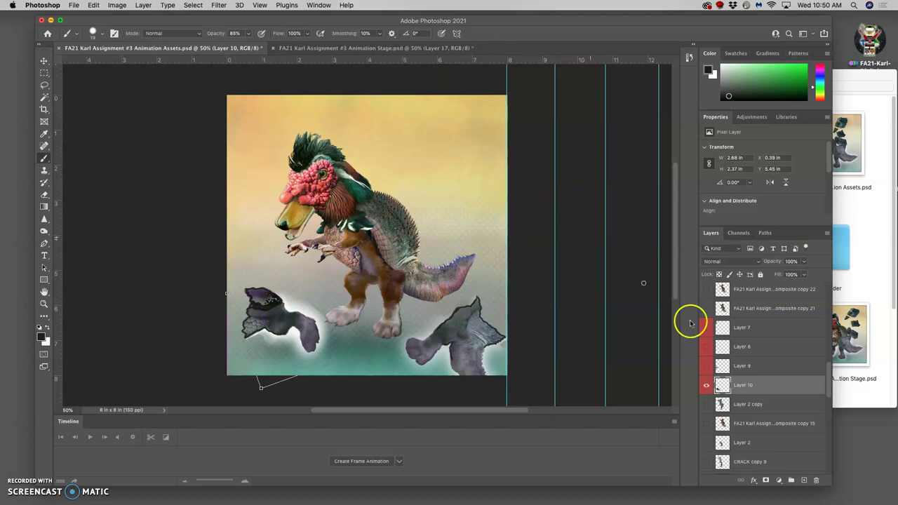
pyautogui.scroll(-5, 744, 372)
# Slide the clouds-1850093_1920 copy 2 fog layer further right across the canvas.
pyautogui.click(745, 397)
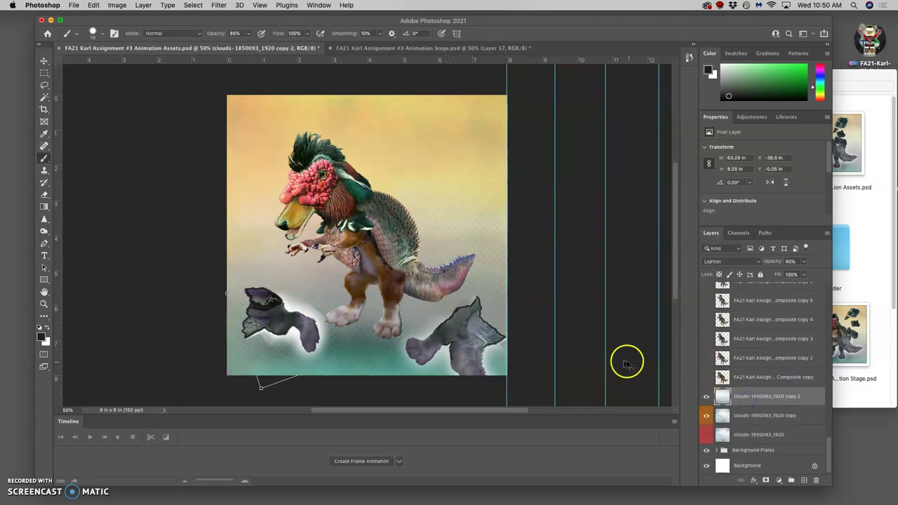
pyautogui.hotkey('ctrl', 't')
pyautogui.moveTo(449, 246)
pyautogui.mouseDown()
pyautogui.moveTo(512, 241)
pyautogui.moveTo(499, 255)
pyautogui.mouseUp()
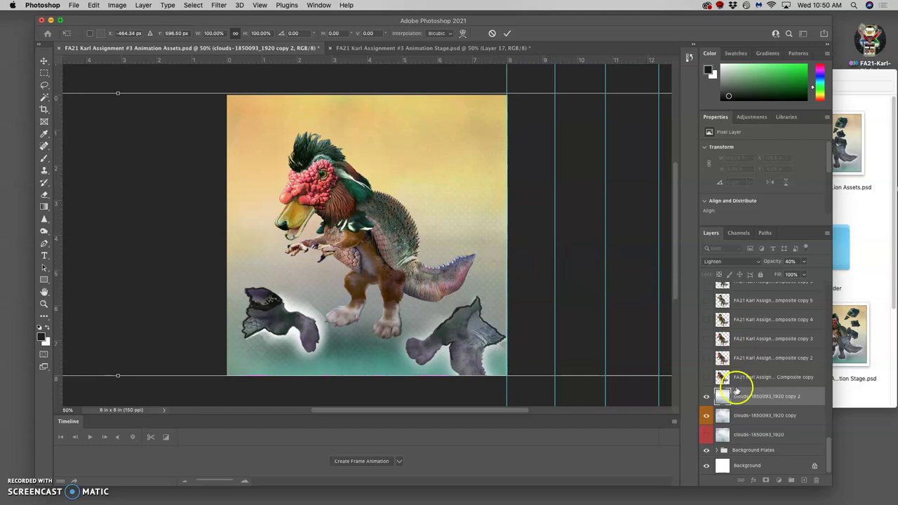
# Thin the clouds-1850093_1920 copy fog layer to 13% opacity.
pyautogui.click(743, 415)
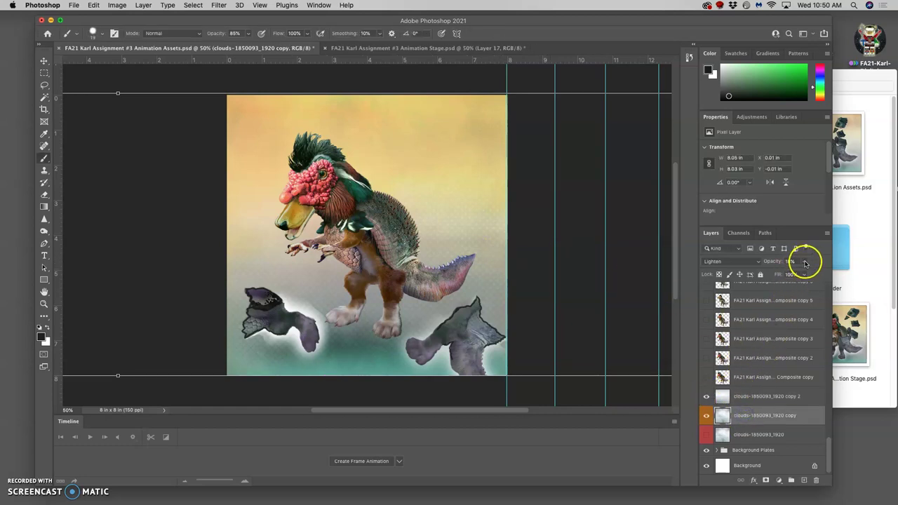
pyautogui.click(804, 261)
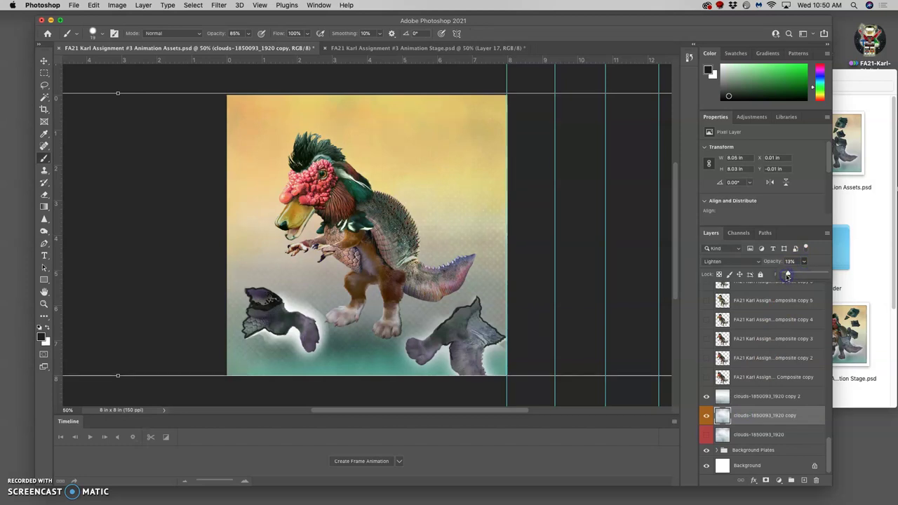
pyautogui.scroll(3, 744, 376)
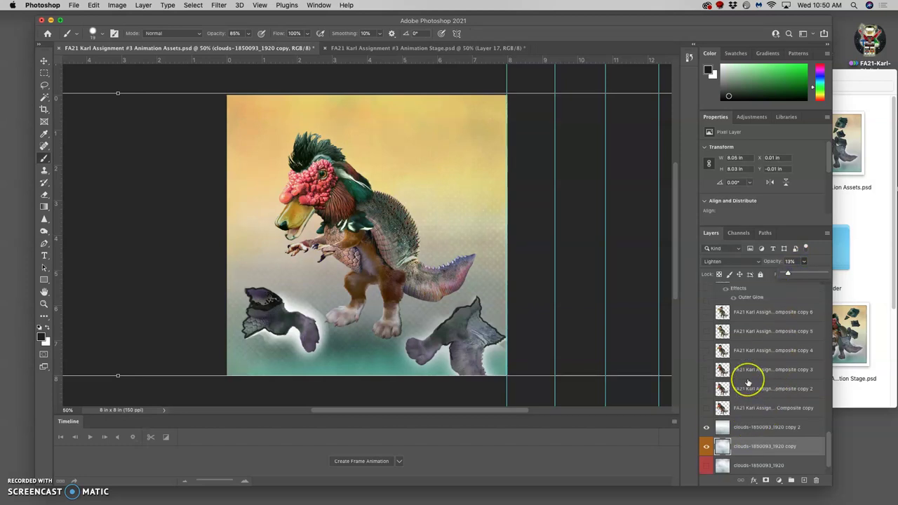
pyautogui.scroll(10, 748, 382)
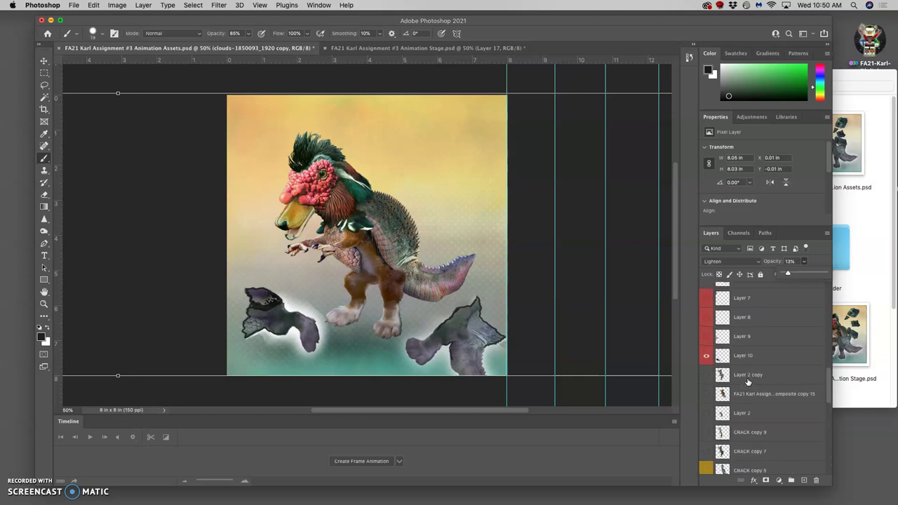
# Select Layer 10's shard, erase part of its white glow at 34% eraser opacity, then deselect.
pyautogui.click(744, 357)
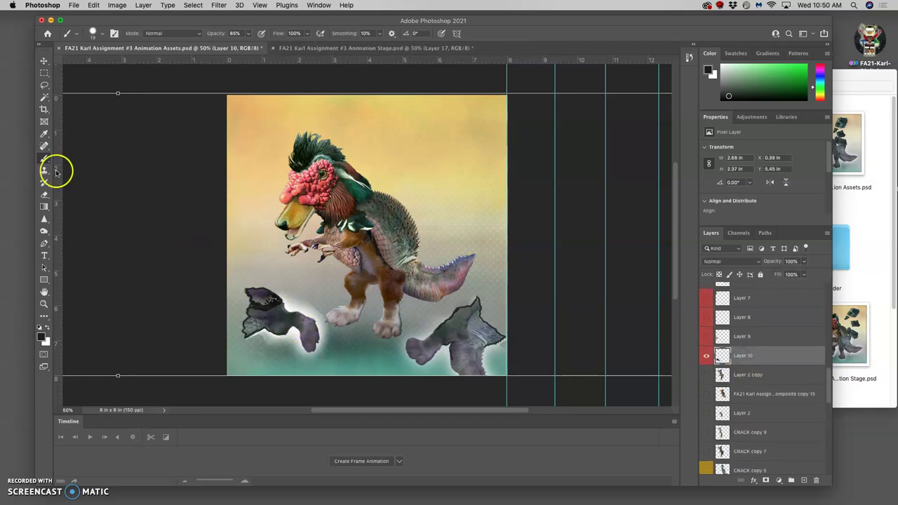
pyautogui.click(43, 97)
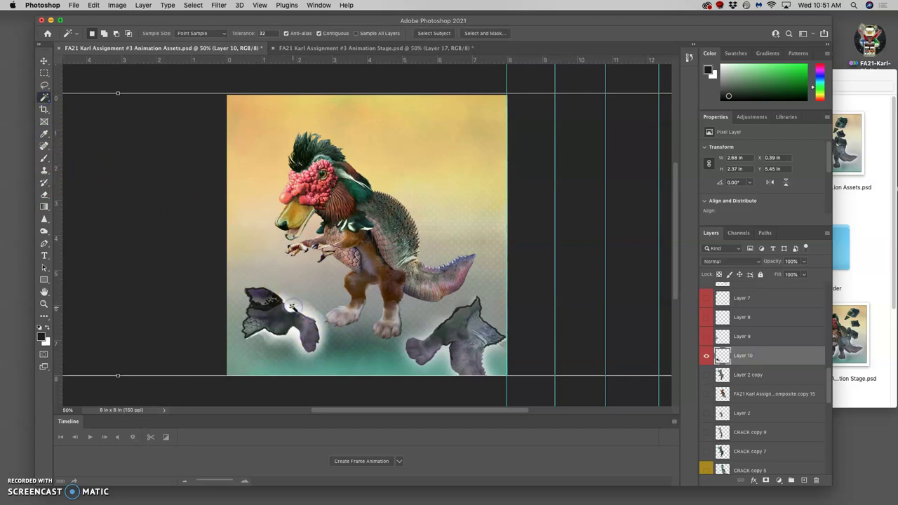
pyautogui.click(43, 194)
pyautogui.moveTo(290, 292)
pyautogui.mouseDown()
pyautogui.moveTo(344, 338)
pyautogui.moveTo(290, 352)
pyautogui.moveTo(311, 337)
pyautogui.moveTo(293, 333)
pyautogui.moveTo(313, 351)
pyautogui.moveTo(342, 350)
pyautogui.moveTo(307, 309)
pyautogui.moveTo(253, 283)
pyautogui.mouseUp()
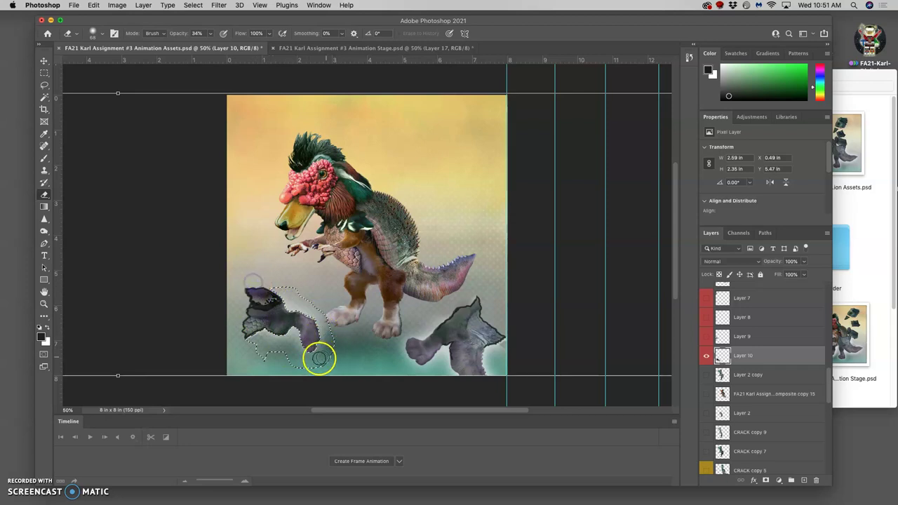
pyautogui.press('super+d')
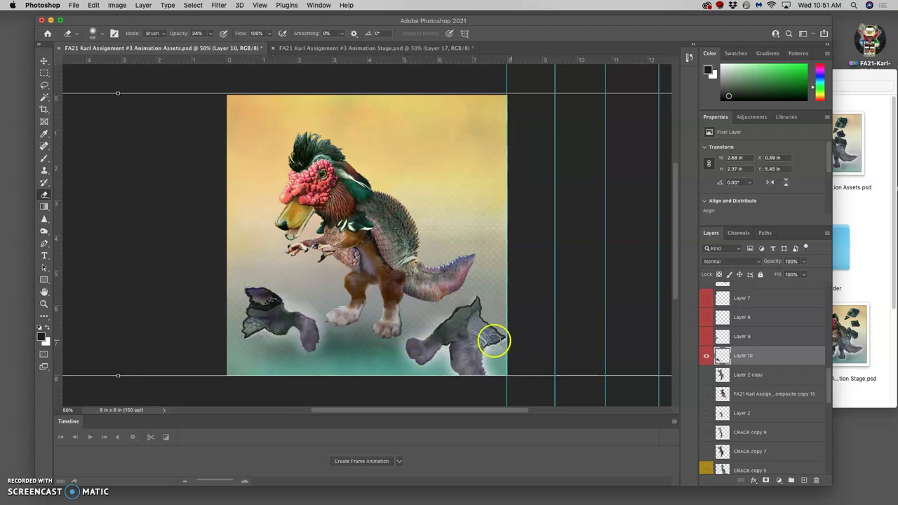
pyautogui.click(397, 47)
pyautogui.click(209, 47)
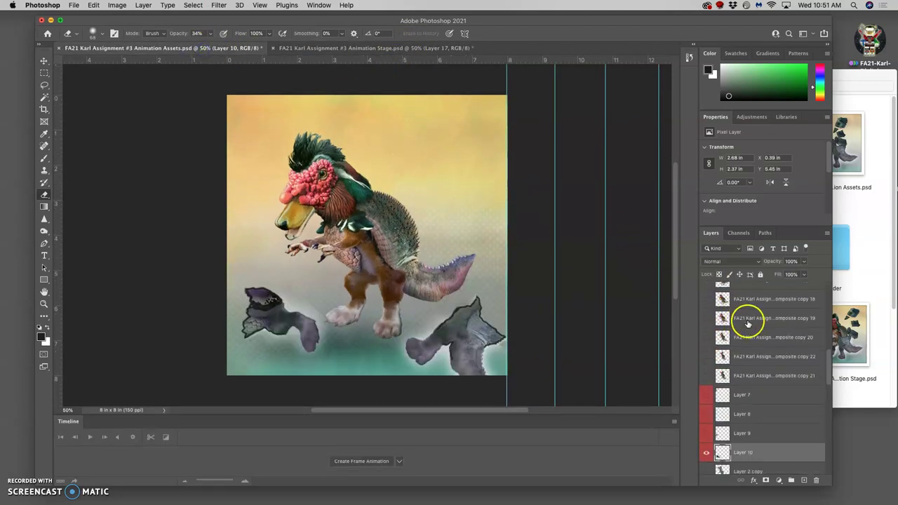
pyautogui.scroll(10, 747, 319)
# With Layer 1 active, stamp the visible scene into a merged layer and select the whole canvas.
pyautogui.click(744, 294)
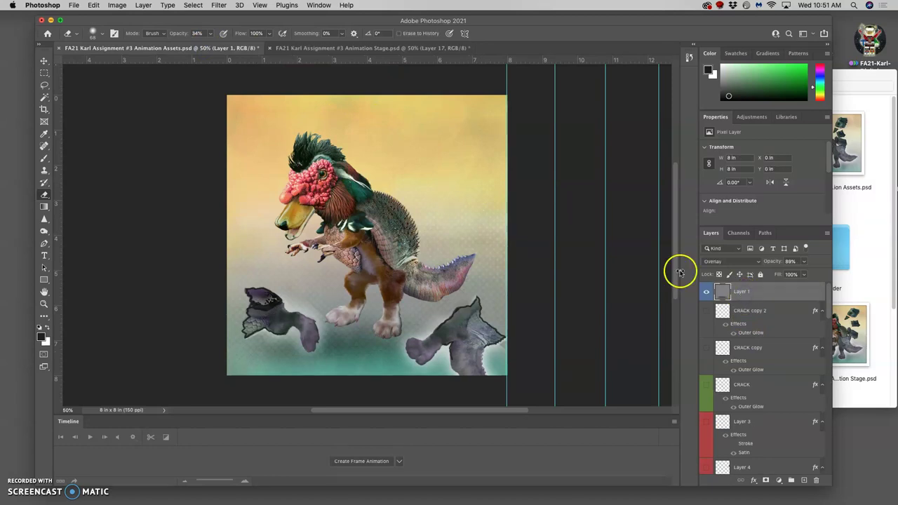
pyautogui.click(144, 5)
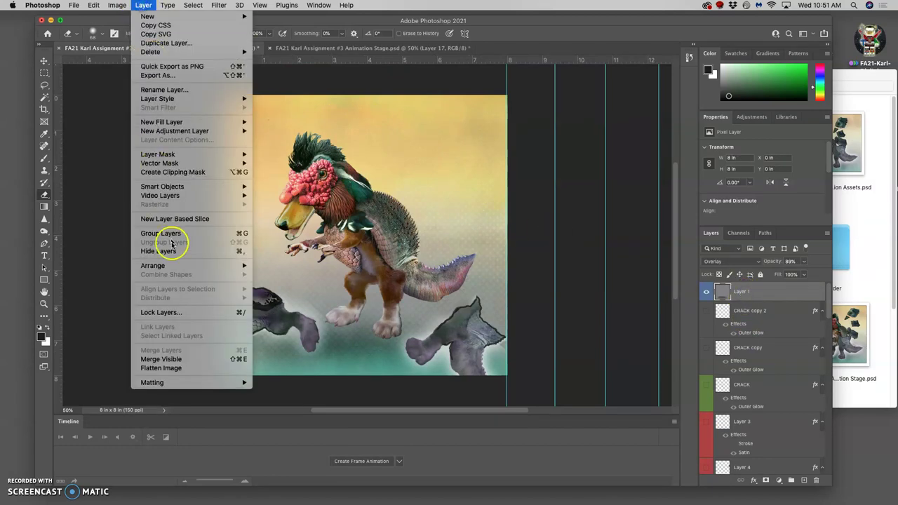
pyautogui.click(176, 367)
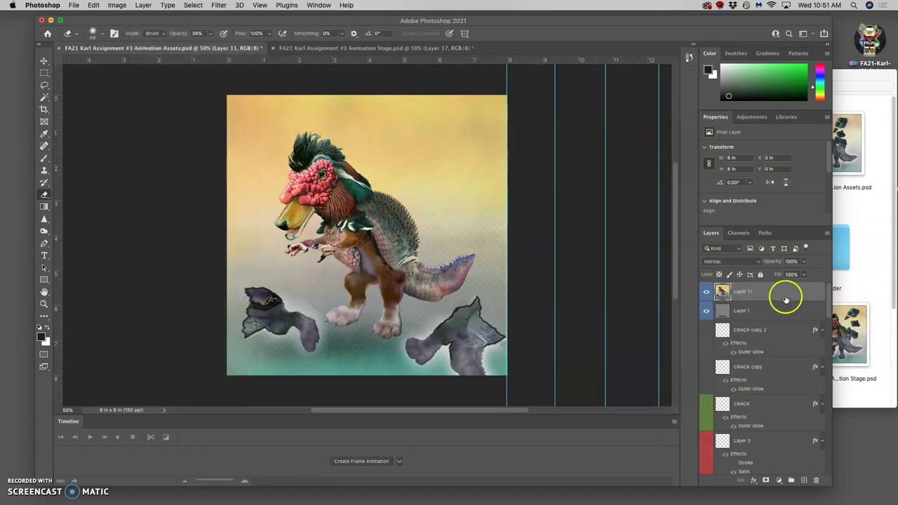
pyautogui.click(193, 5)
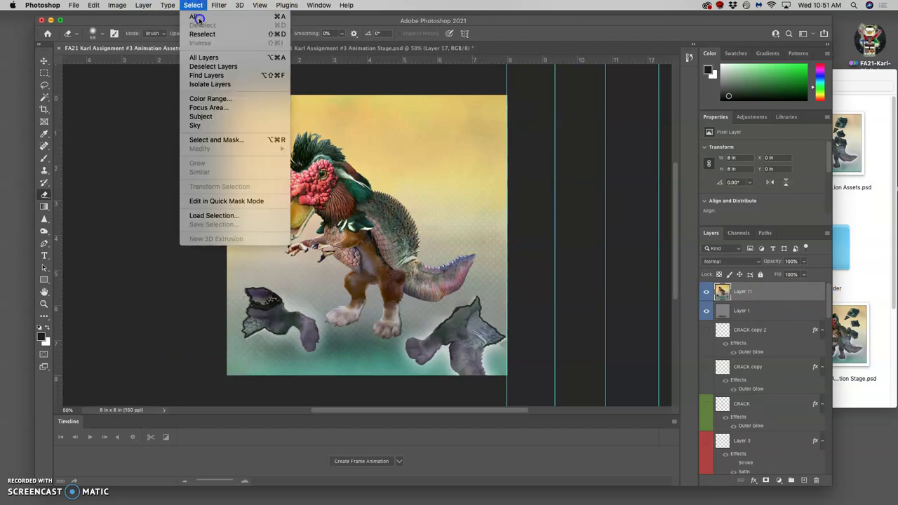
pyautogui.click(199, 16)
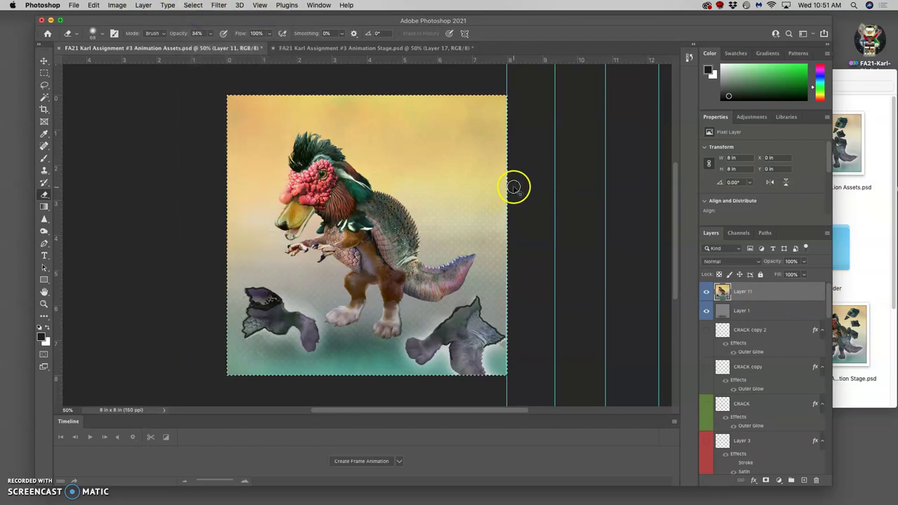
# Place the pasted frame as Layer 20 atop Animation Stage and compare it with Layer 19.
pyautogui.click(342, 50)
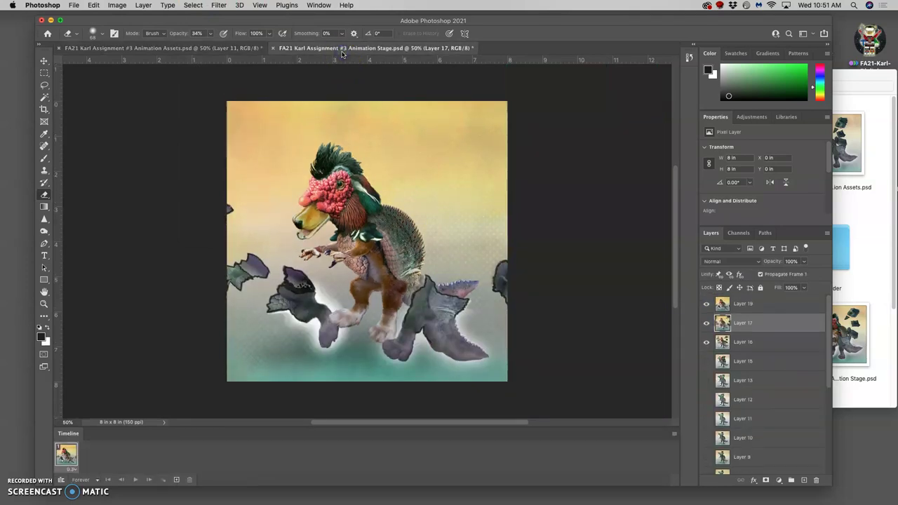
pyautogui.moveTo(741, 319); pyautogui.dragTo(743, 304)
pyautogui.click(708, 305)
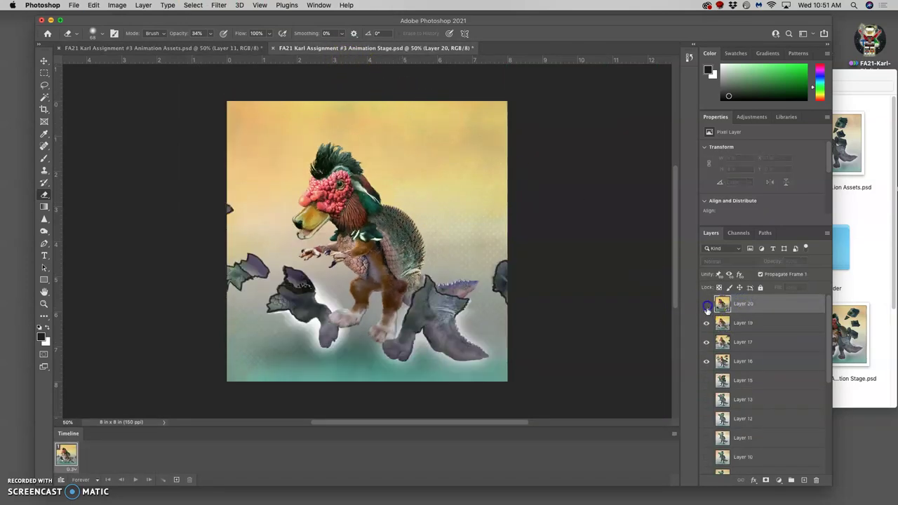
pyautogui.click(707, 321)
pyautogui.click(708, 322)
pyautogui.click(707, 305)
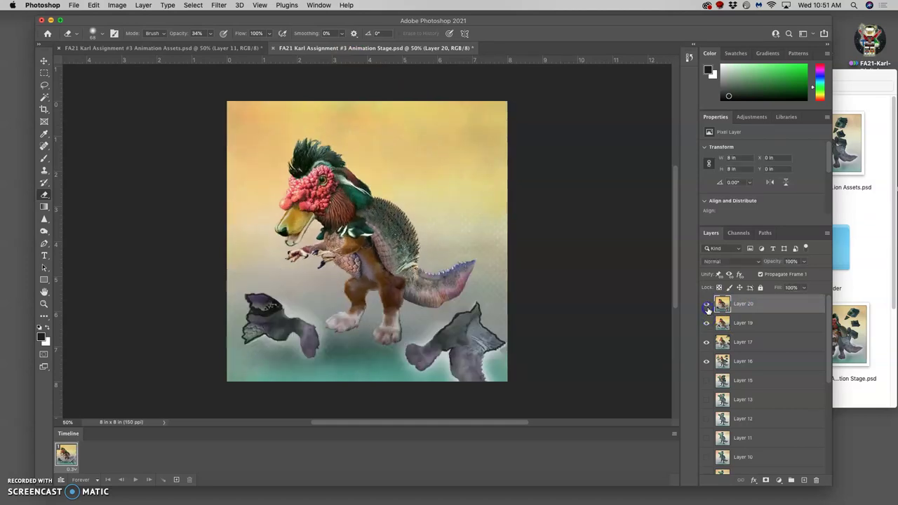
# Hide Layers 20, 19, 17 and 16 to preview earlier frames, then show them again.
pyautogui.click(707, 305)
pyautogui.click(707, 323)
pyautogui.click(707, 342)
pyautogui.click(707, 361)
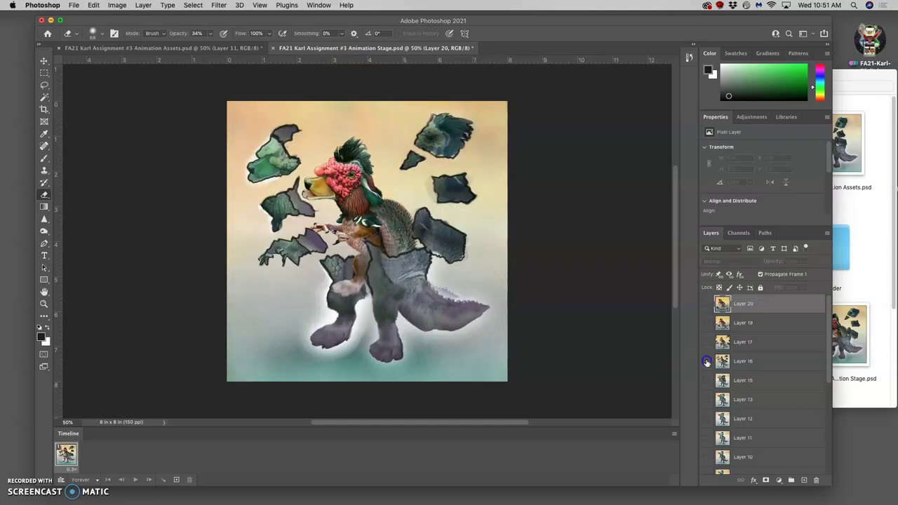
pyautogui.click(706, 383)
pyautogui.click(706, 360)
pyautogui.click(706, 341)
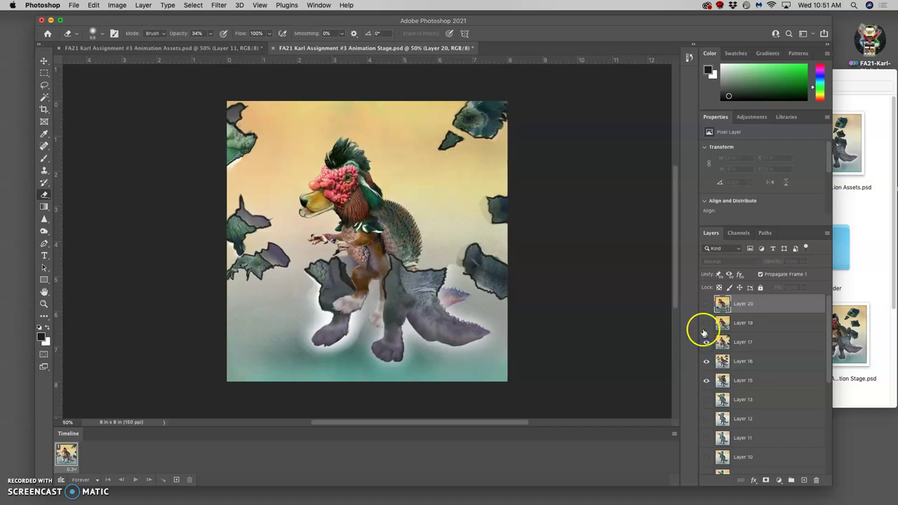
pyautogui.click(707, 323)
pyautogui.click(706, 304)
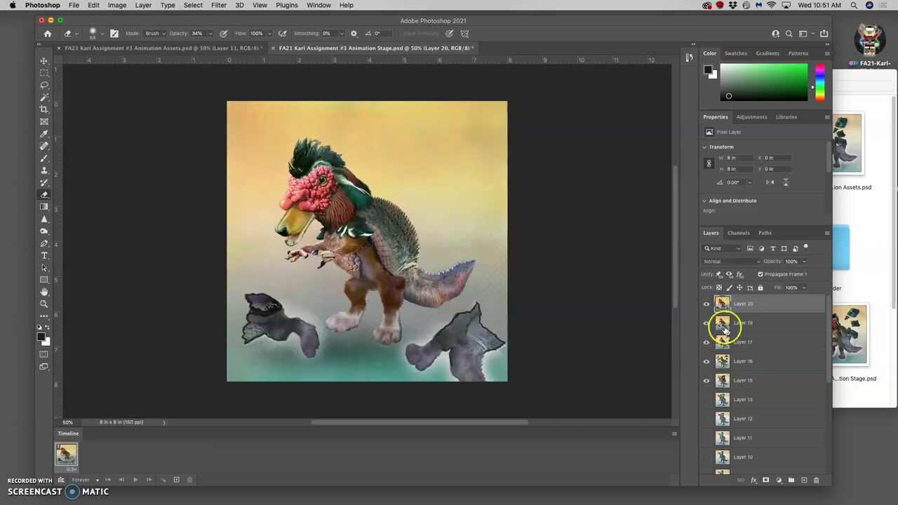
pyautogui.click(209, 50)
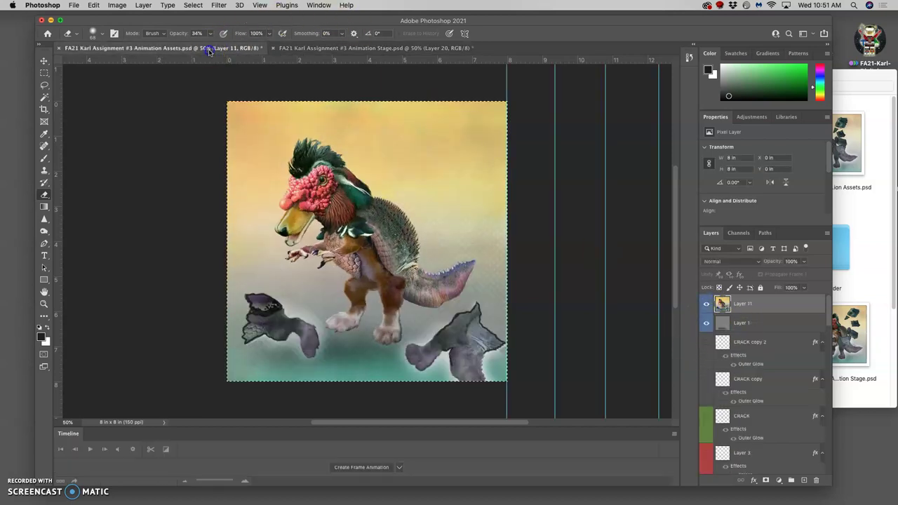
# Delete the stamped Layer 11 and set the Layer 1 overlay to 92% opacity.
pyautogui.keyDown('super'); pyautogui.click(722, 292); pyautogui.keyUp('super')
pyautogui.press('super+d')
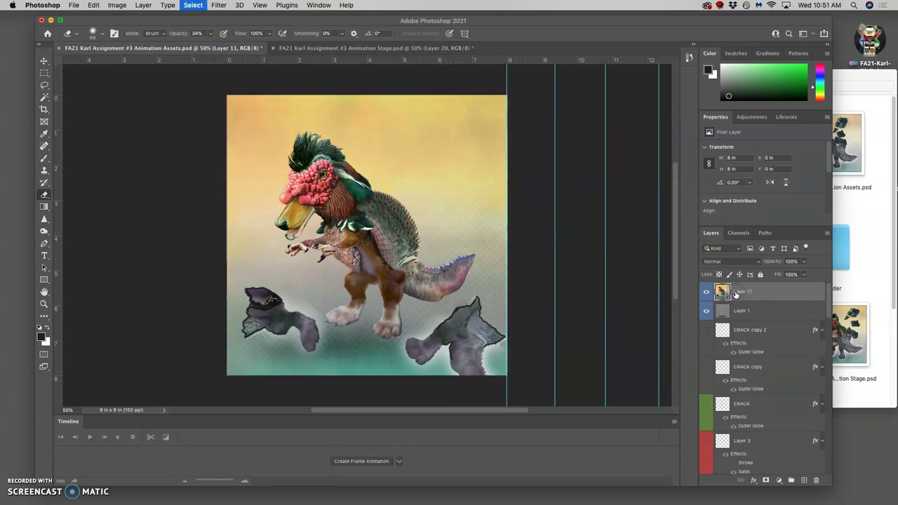
pyautogui.press('BackSpace')
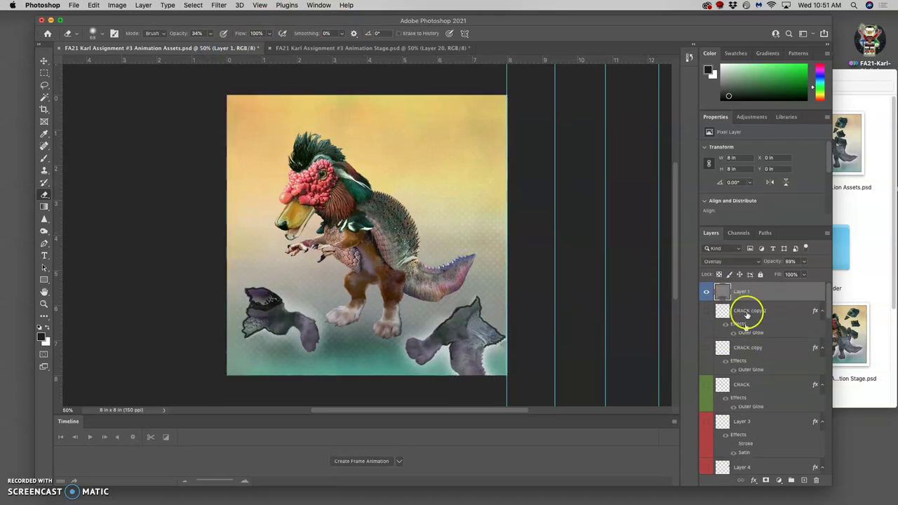
pyautogui.click(804, 262)
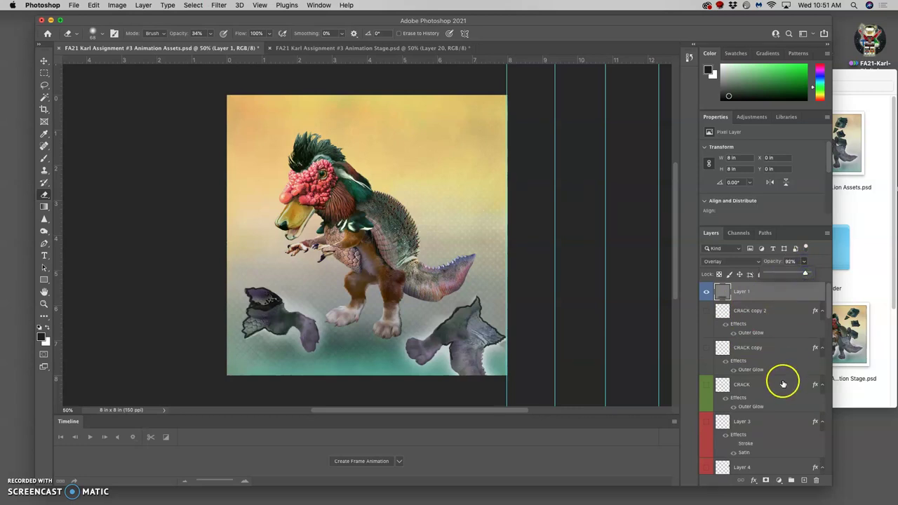
# Hide the Layer 6 and Layer 10 crack pieces and show the composite copy 16 creature pose.
pyautogui.scroll(-8, 783, 384)
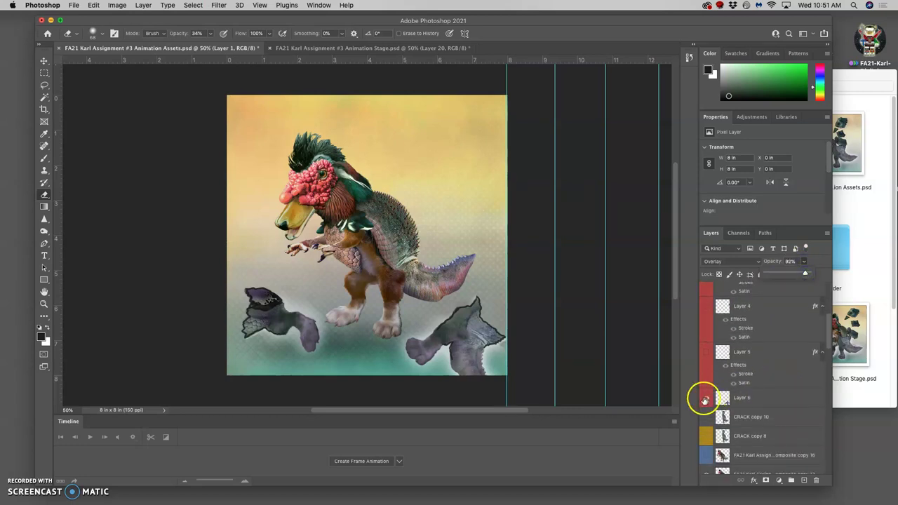
pyautogui.click(705, 399)
pyautogui.scroll(-5, 744, 397)
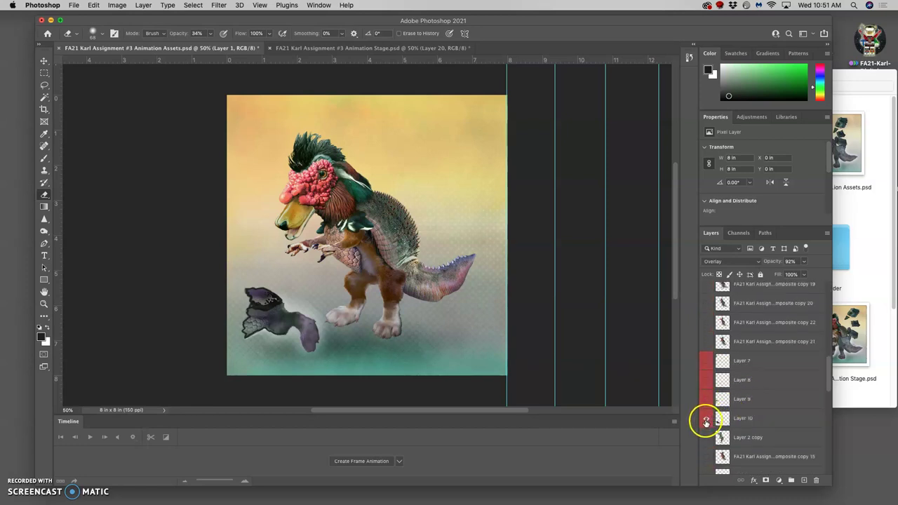
pyautogui.click(705, 420)
pyautogui.scroll(3, 746, 391)
pyautogui.click(706, 366)
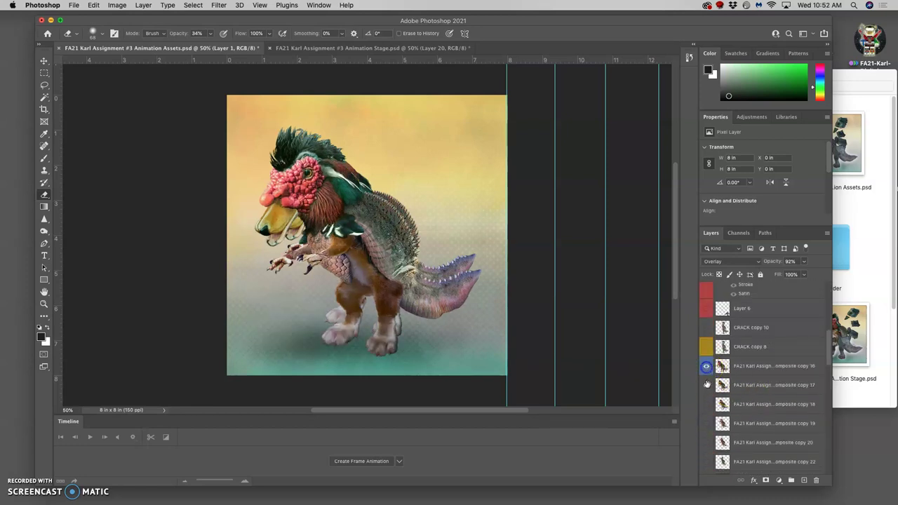
pyautogui.click(707, 385)
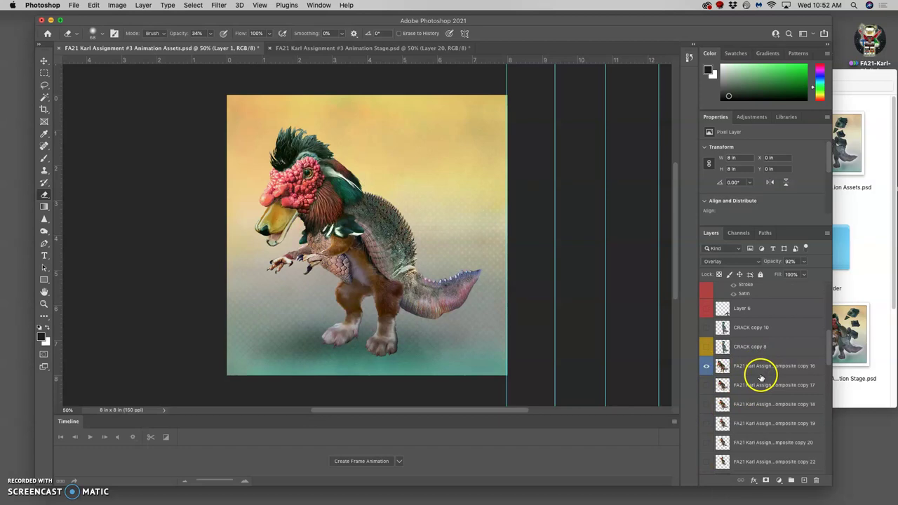
pyautogui.scroll(5, 761, 383)
pyautogui.scroll(-10, 761, 382)
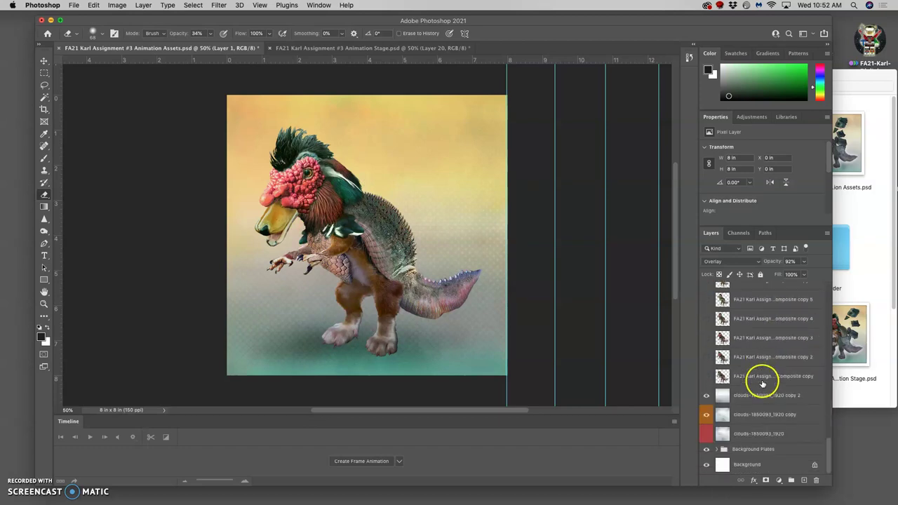
# Slide the clouds copy 2 fog layer further to the right with Free Transform.
pyautogui.click(749, 396)
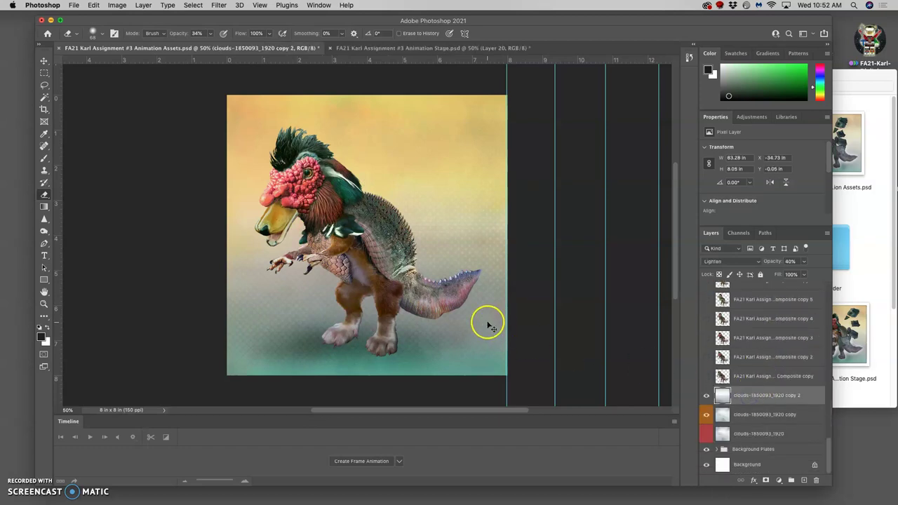
pyautogui.press('super+t')
pyautogui.moveTo(448, 219); pyautogui.dragTo(491, 220)
pyautogui.press('Return')
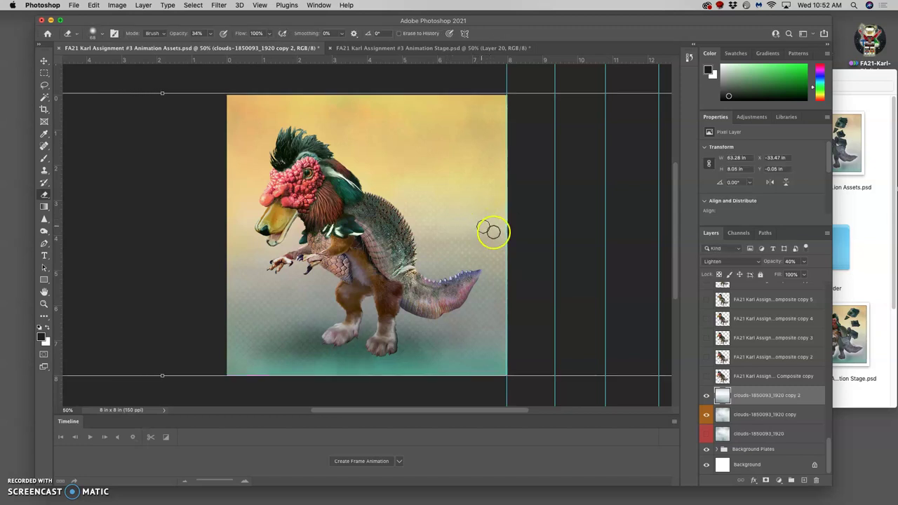
# Lower the clouds-1850093_1920 copy layer's opacity to 4%.
pyautogui.click(742, 415)
pyautogui.moveTo(805, 263); pyautogui.dragTo(791, 275)
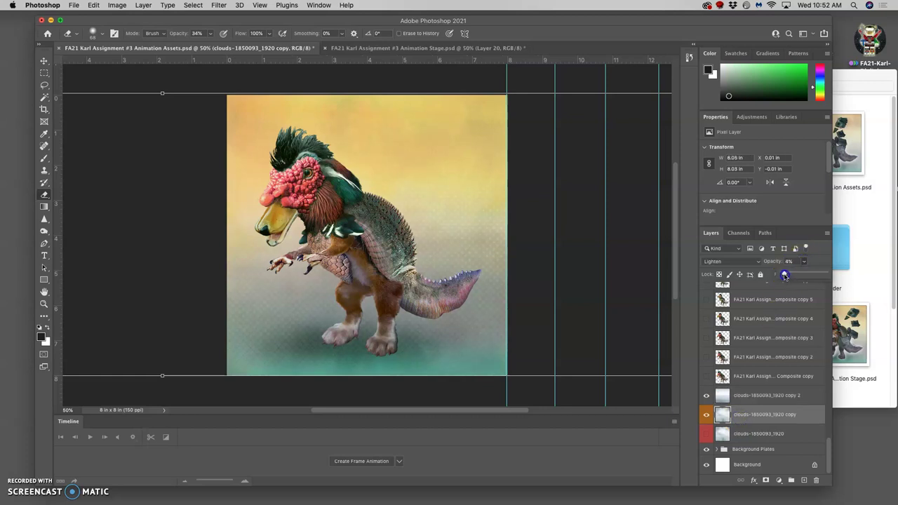
pyautogui.scroll(1, 761, 336)
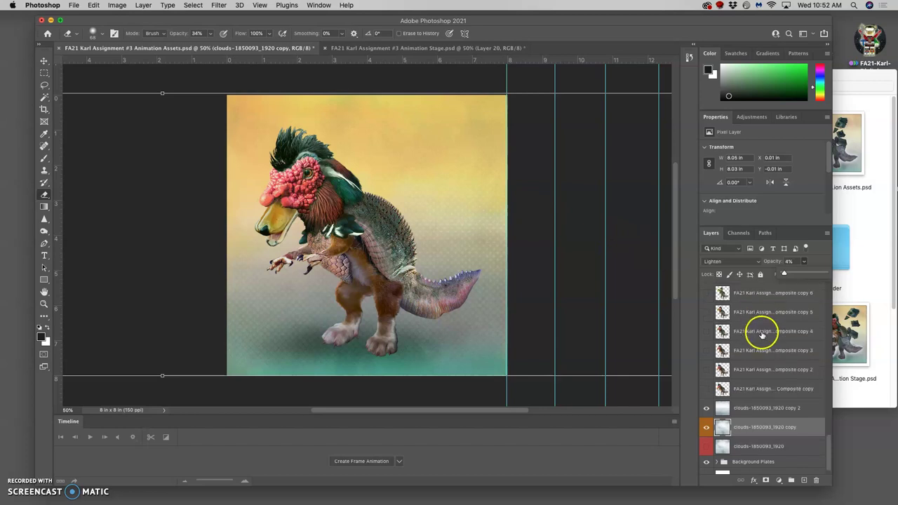
pyautogui.scroll(1, 762, 336)
pyautogui.scroll(5, 762, 335)
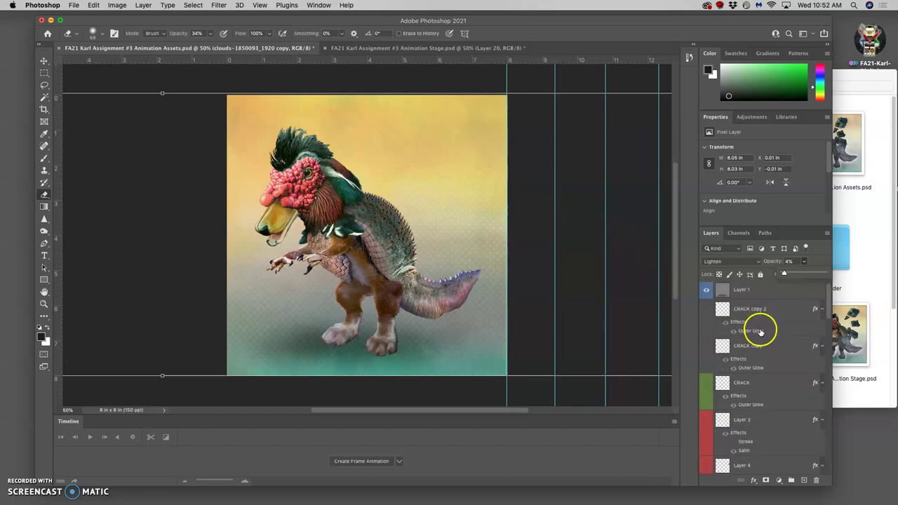
# In the Animation Stage document, hide the crack frames on Layers 20, 19, 17, 16 and 15.
pyautogui.click(405, 54)
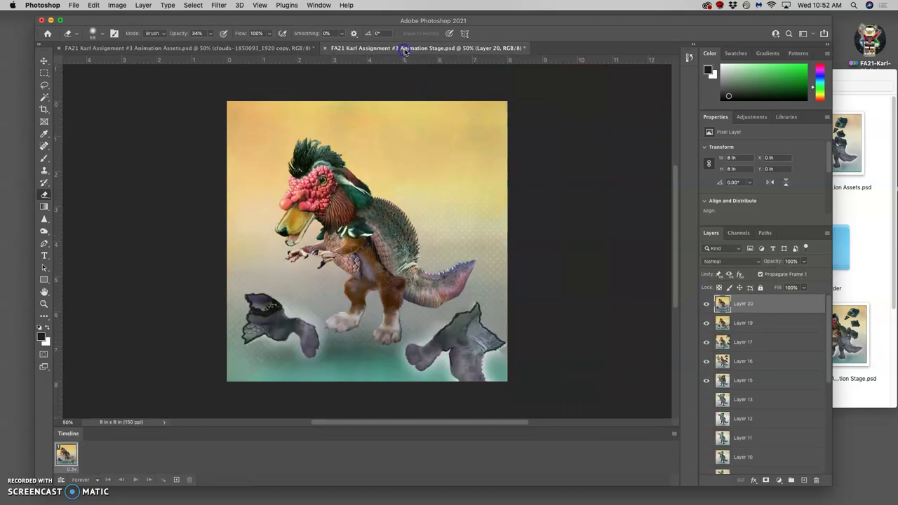
pyautogui.click(707, 304)
pyautogui.click(706, 323)
pyautogui.click(707, 342)
pyautogui.click(706, 361)
pyautogui.click(707, 381)
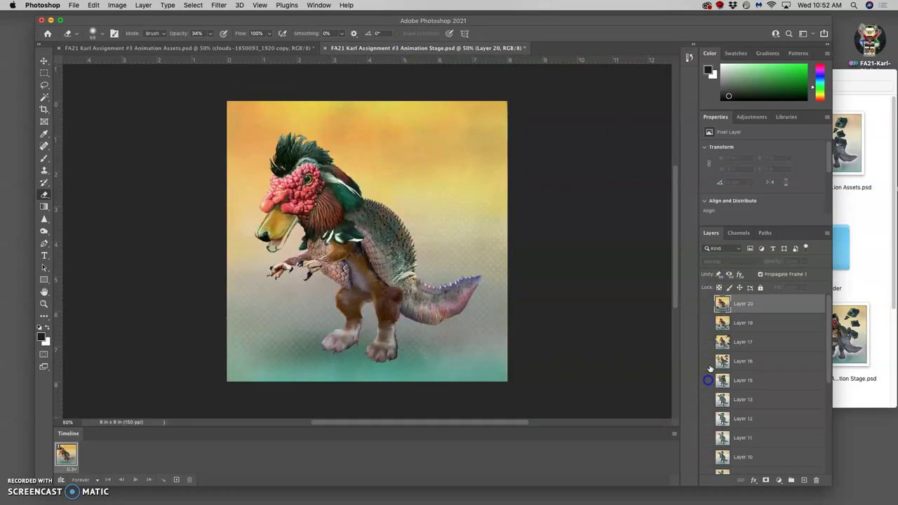
pyautogui.scroll(-5, 724, 353)
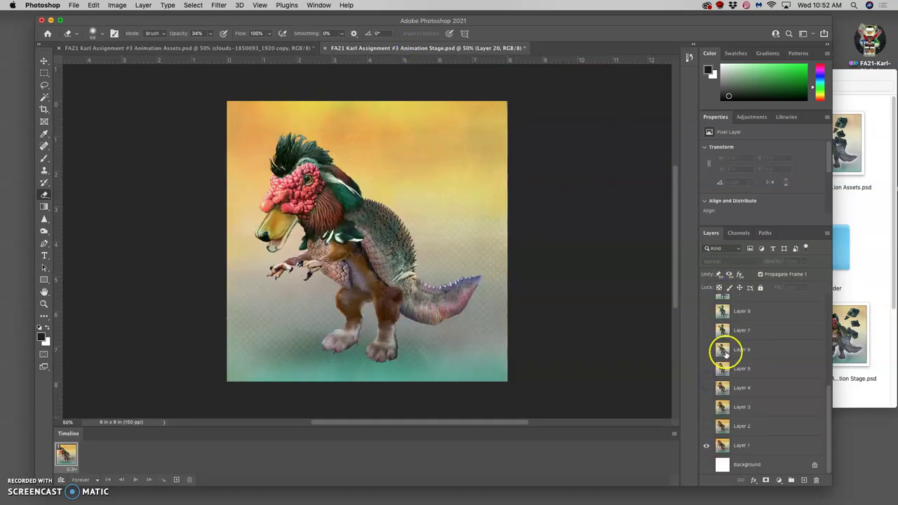
# Back in Animation Assets, duplicate the composite copy 16 creature layer.
pyautogui.click(264, 49)
pyautogui.click(410, 48)
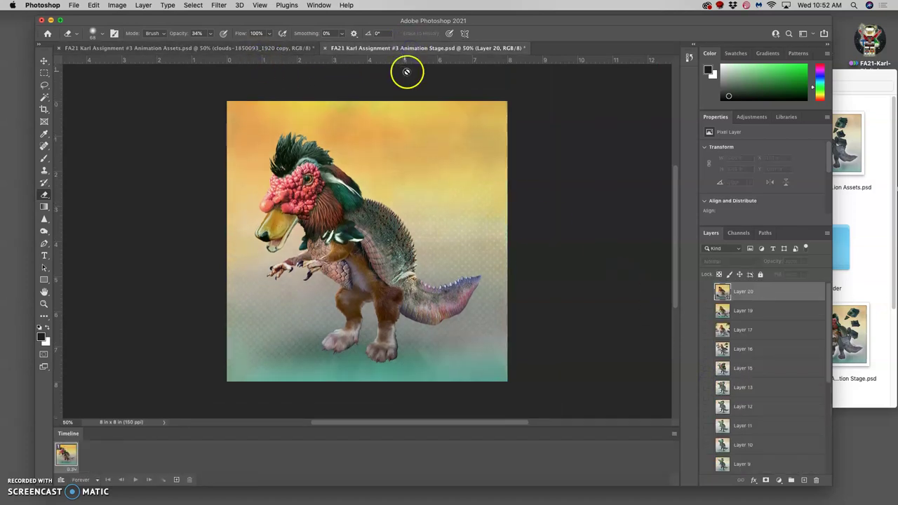
pyautogui.click(303, 50)
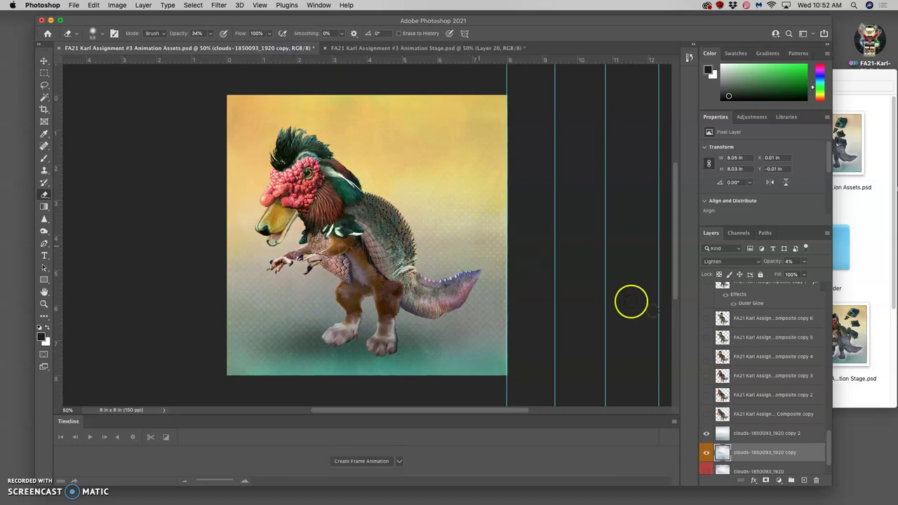
pyautogui.scroll(10, 752, 411)
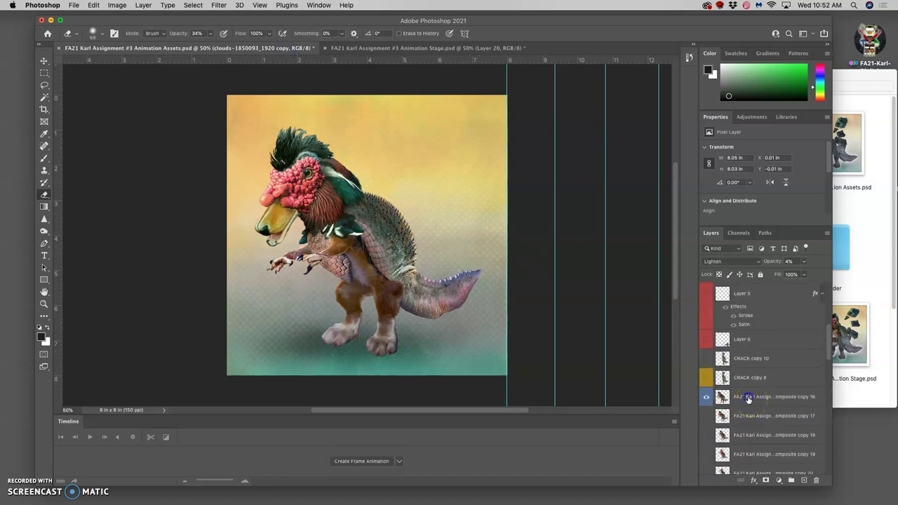
pyautogui.click(748, 398)
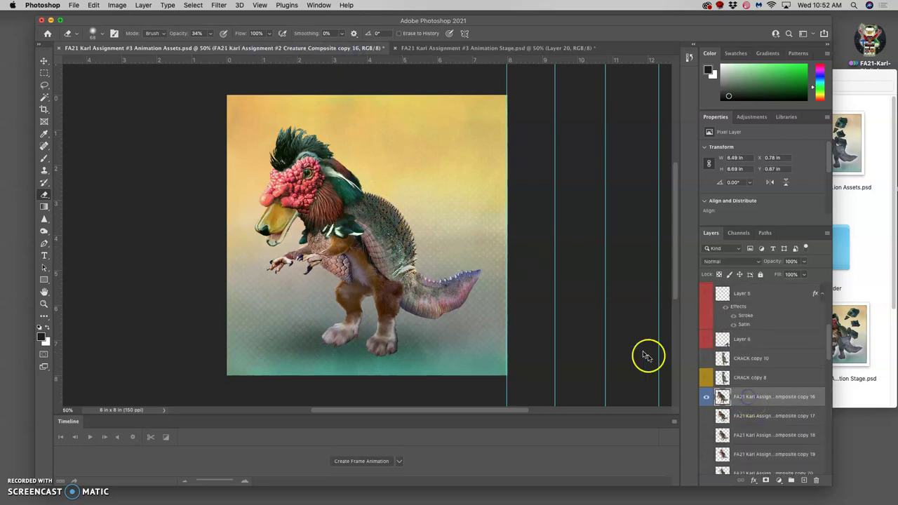
pyautogui.click(117, 5)
pyautogui.click(117, 6)
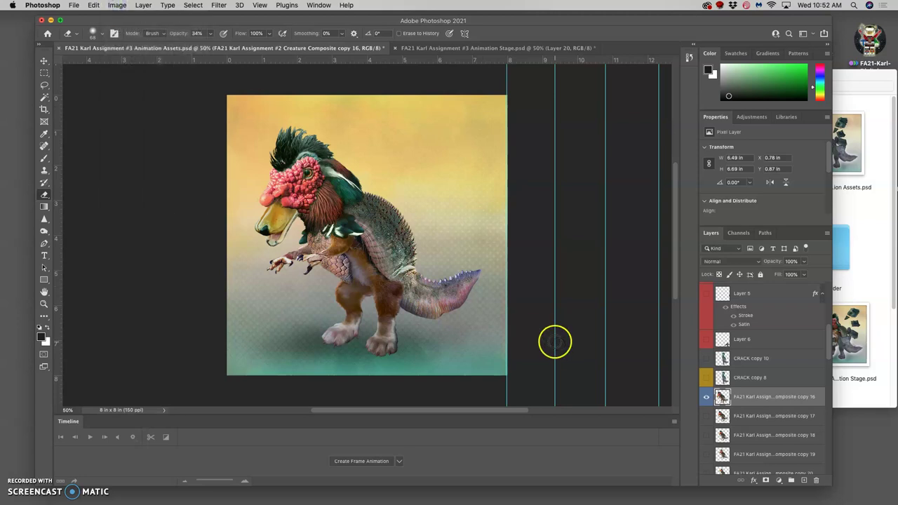
pyautogui.press('super+j')
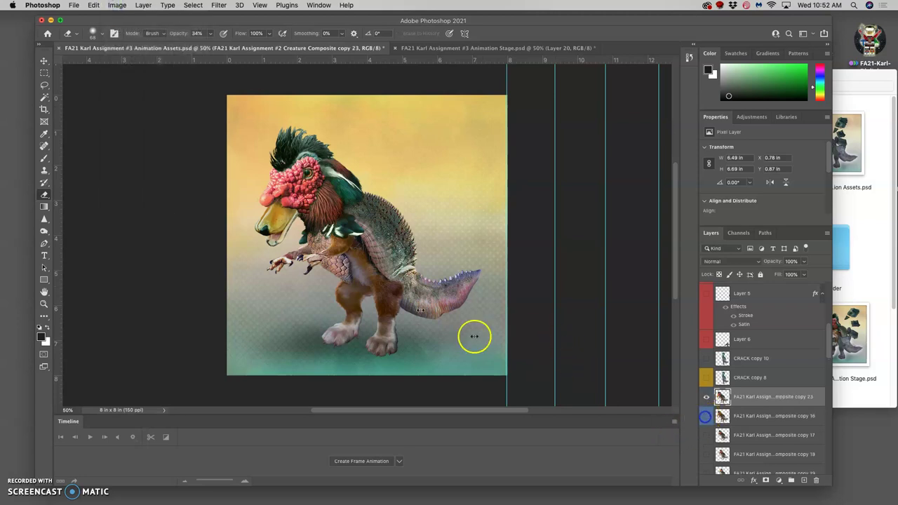
# Apply Puppet Warp to the duplicate and place the first pin on the creature's neck.
pyautogui.click(93, 5)
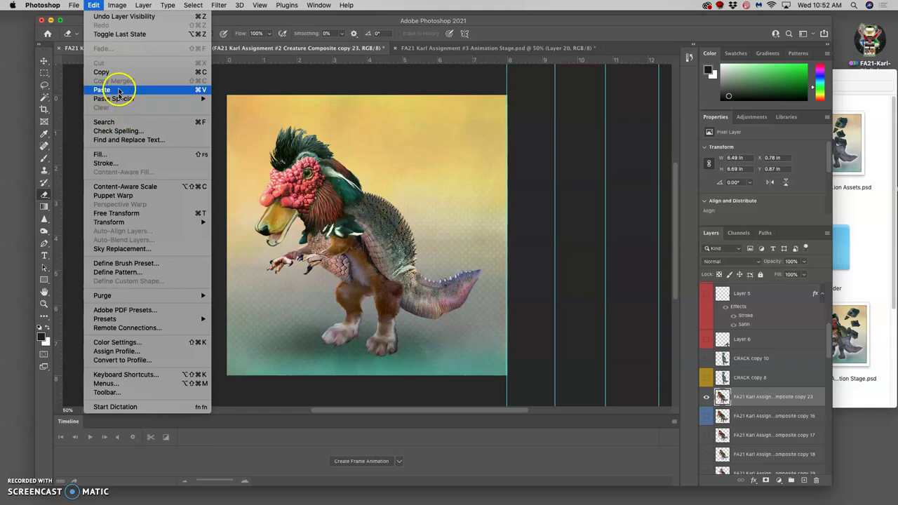
pyautogui.moveTo(117, 5)
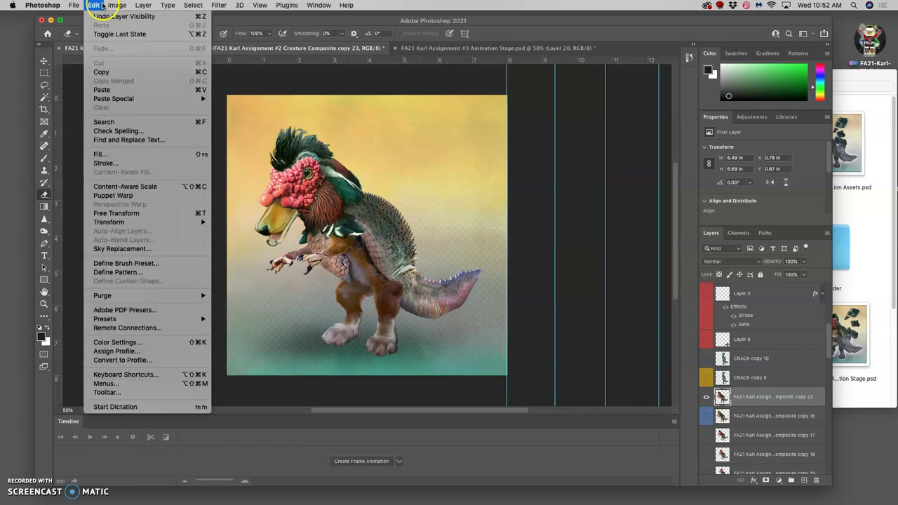
pyautogui.click(107, 197)
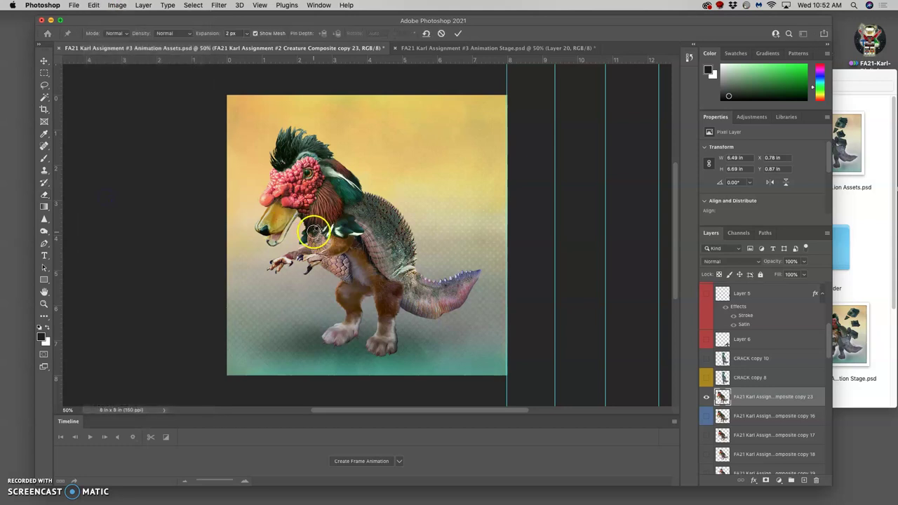
pyautogui.click(331, 230)
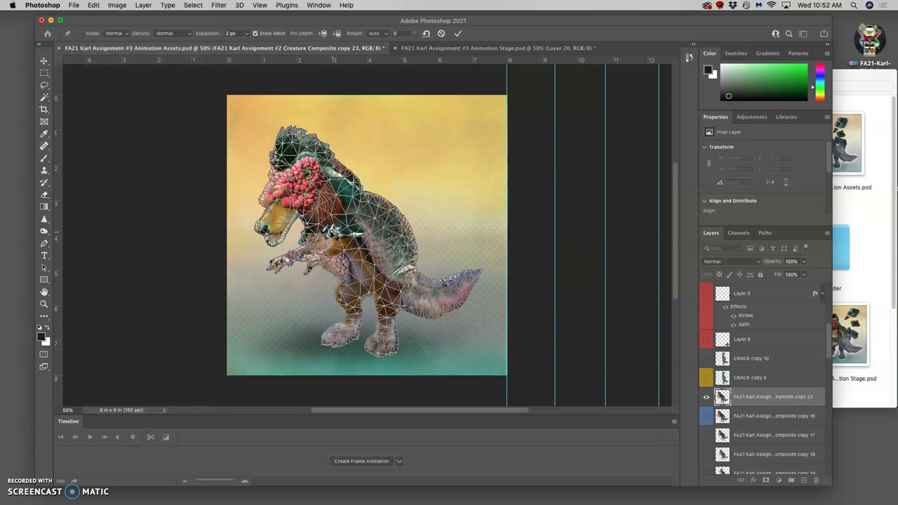